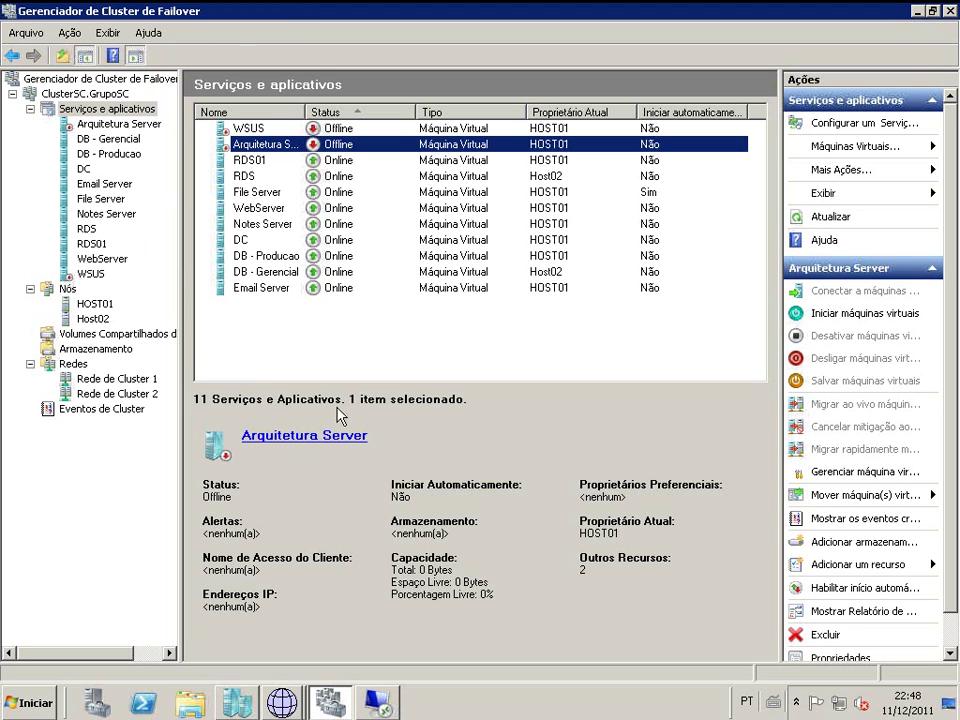
Start configuring a service or application for high availability on the ClusterSC.GrupoSC cluster and advance to the service selection page
left_click(88, 95)
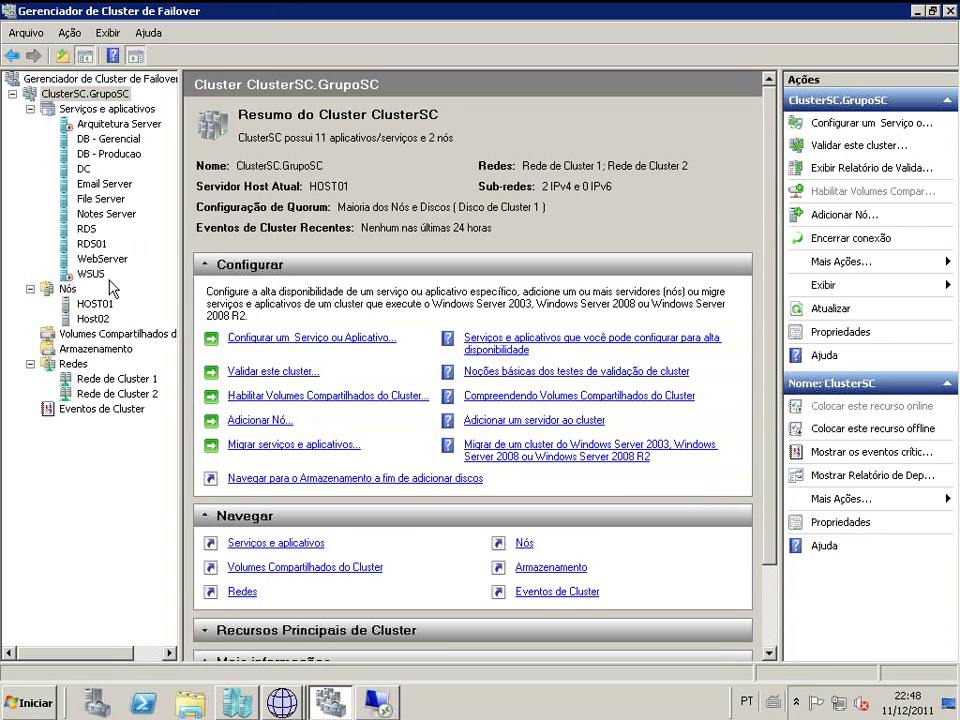
left_click(96, 154)
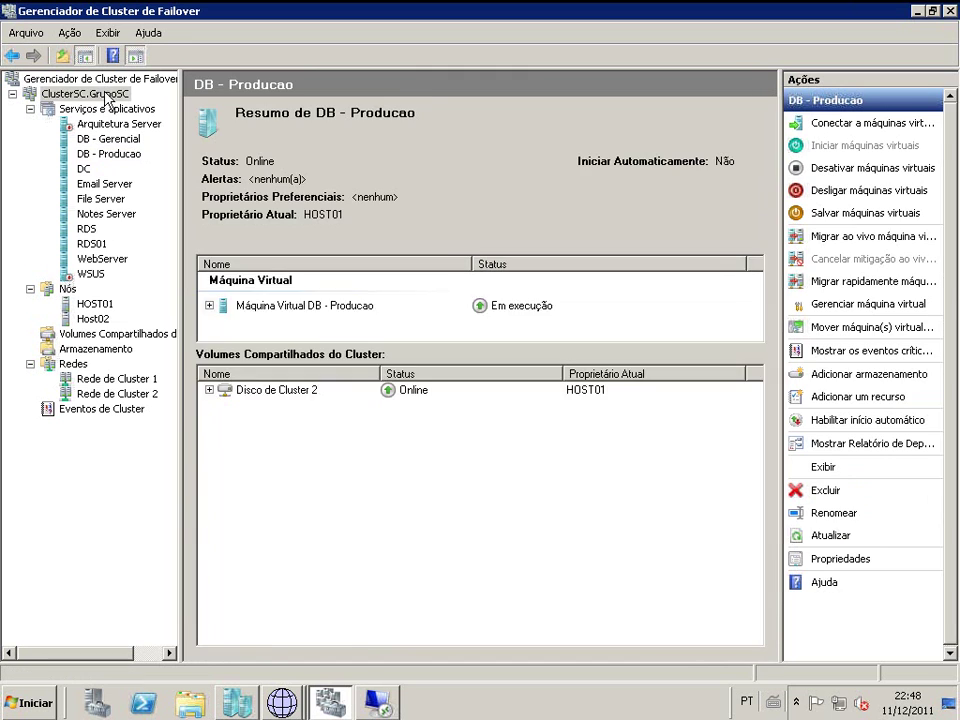
left_click(101, 94)
right_click(105, 95)
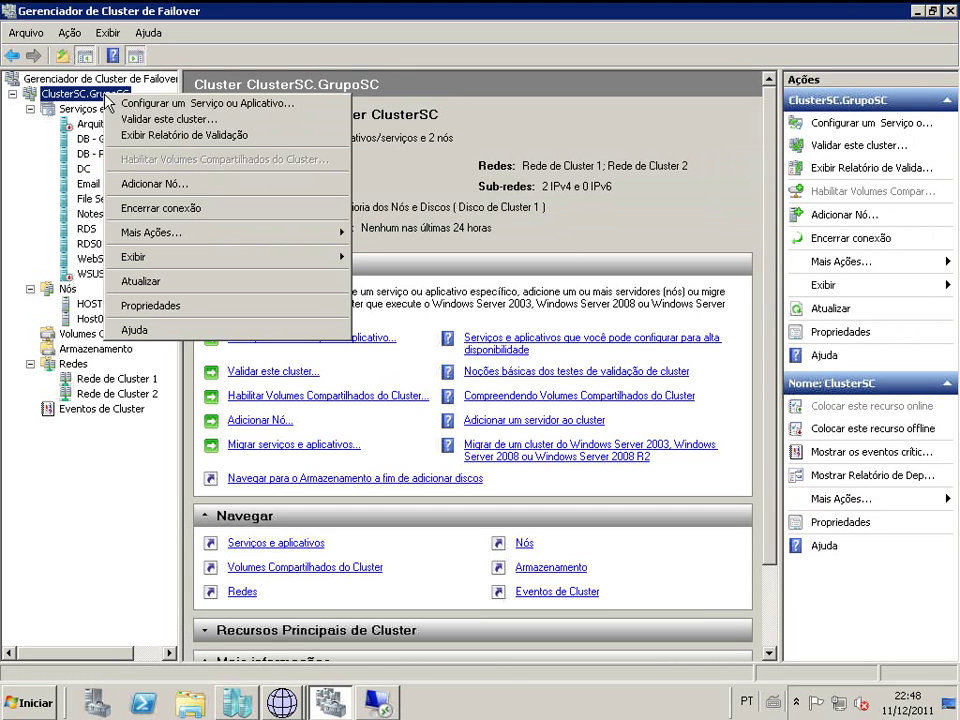
left_click(196, 104)
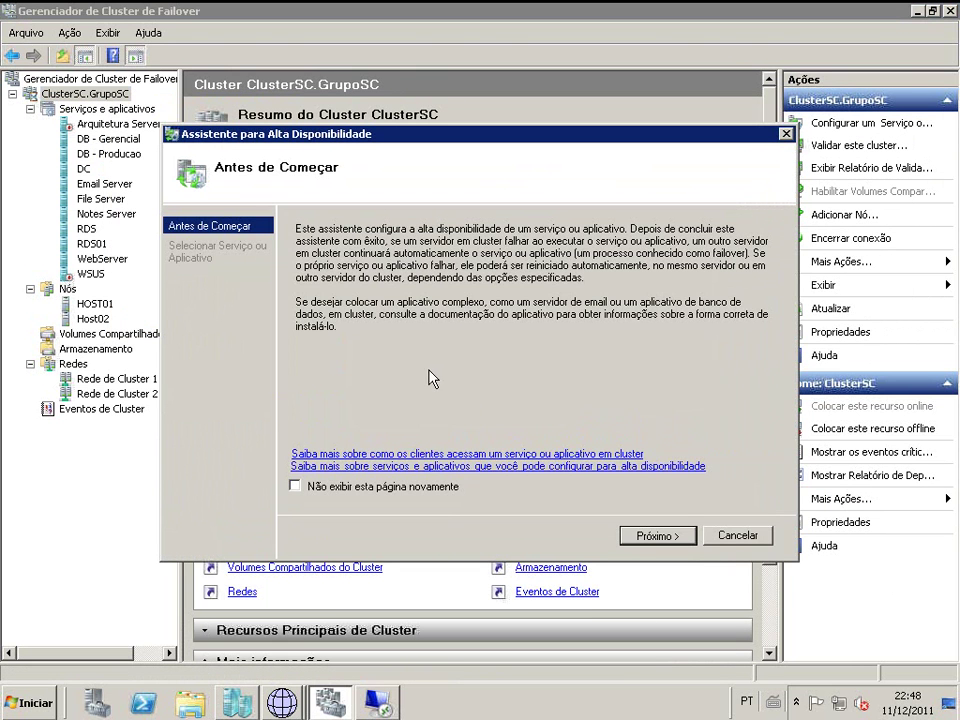
left_click(647, 537)
Review the available service types, including Máquina Virtual, Enfileiramento de Mensagens, Servidor de Arquivos, Servidor de Namespace de DFS and Servidor DHCP, and cancel the wizard
mouse_move(572, 306)
left_mouse_down()
mouse_move(577, 370)
mouse_move(574, 290)
left_mouse_up()
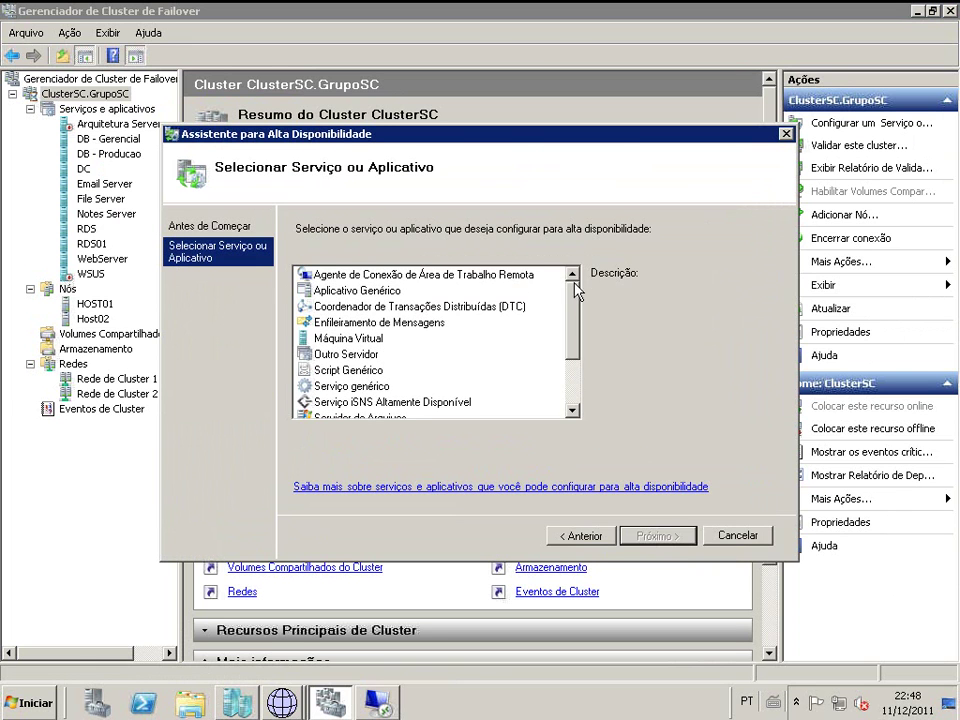
left_click(330, 338)
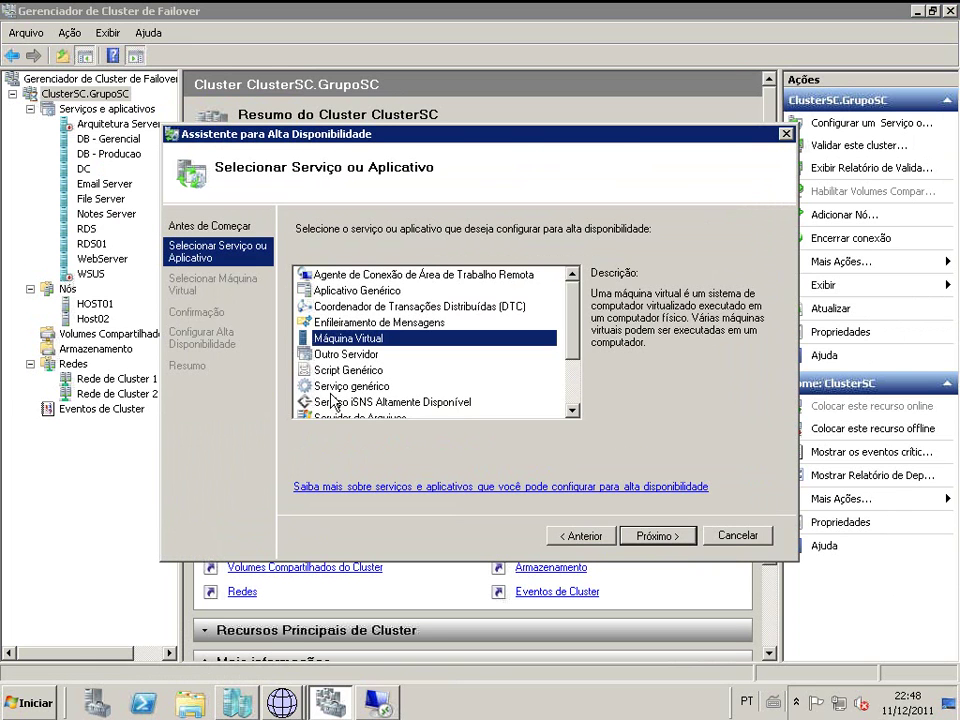
left_click(336, 322)
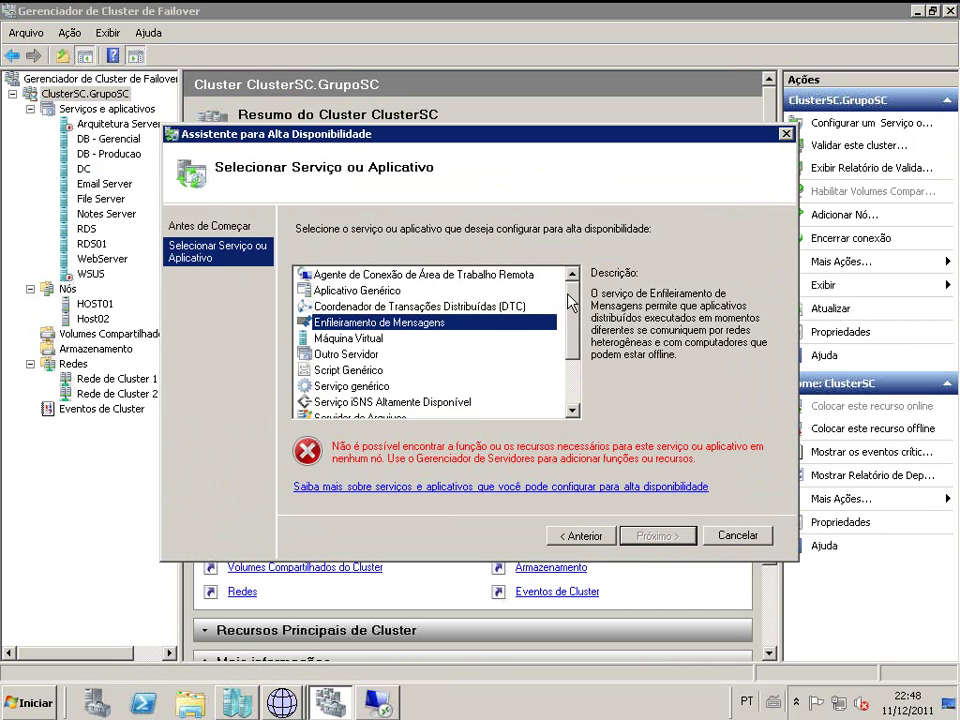
left_click(526, 279)
left_click_drag(571, 292, 562, 345)
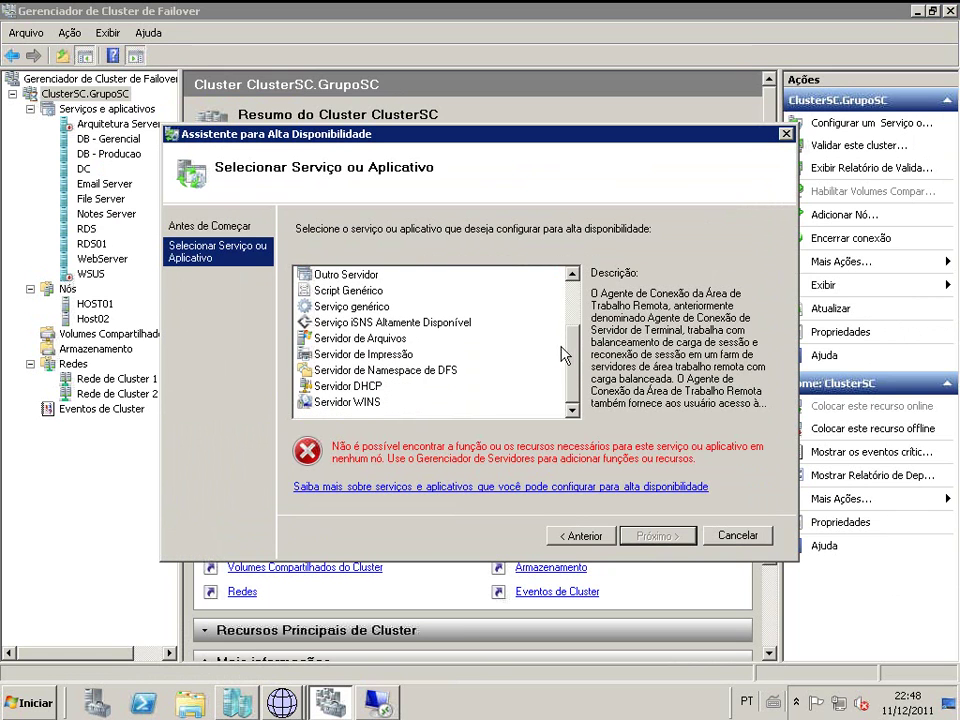
left_click(401, 341)
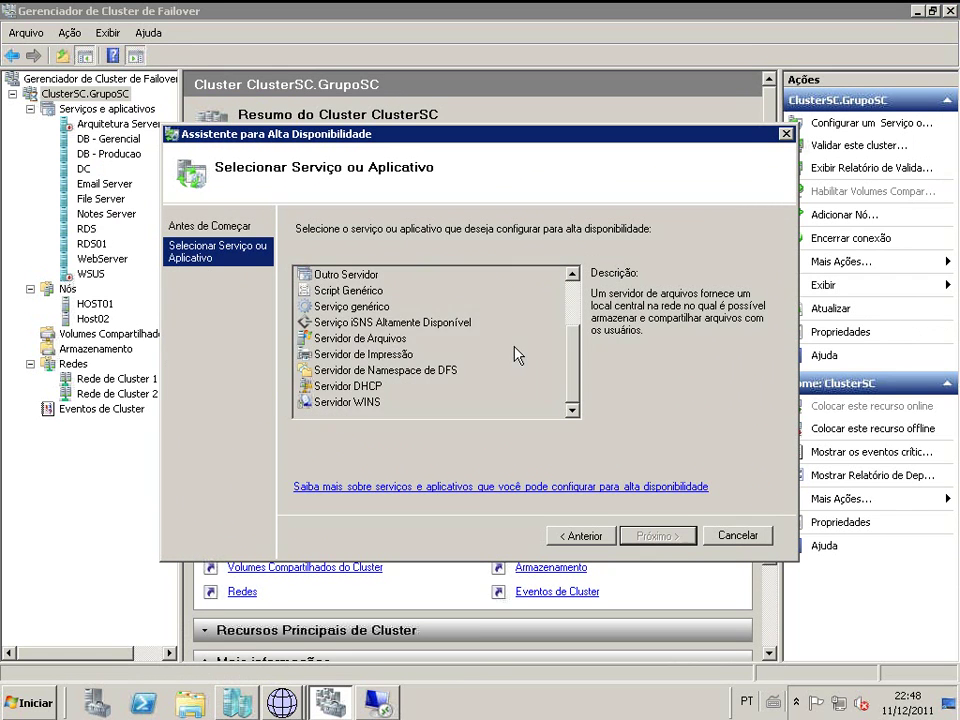
left_click(455, 372)
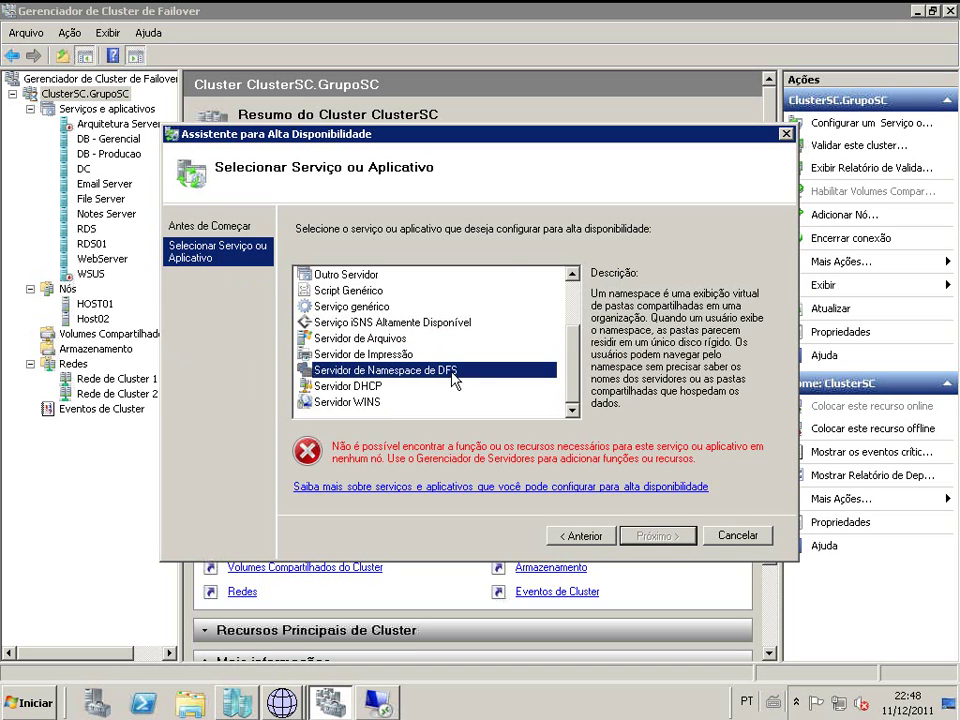
left_click(378, 385)
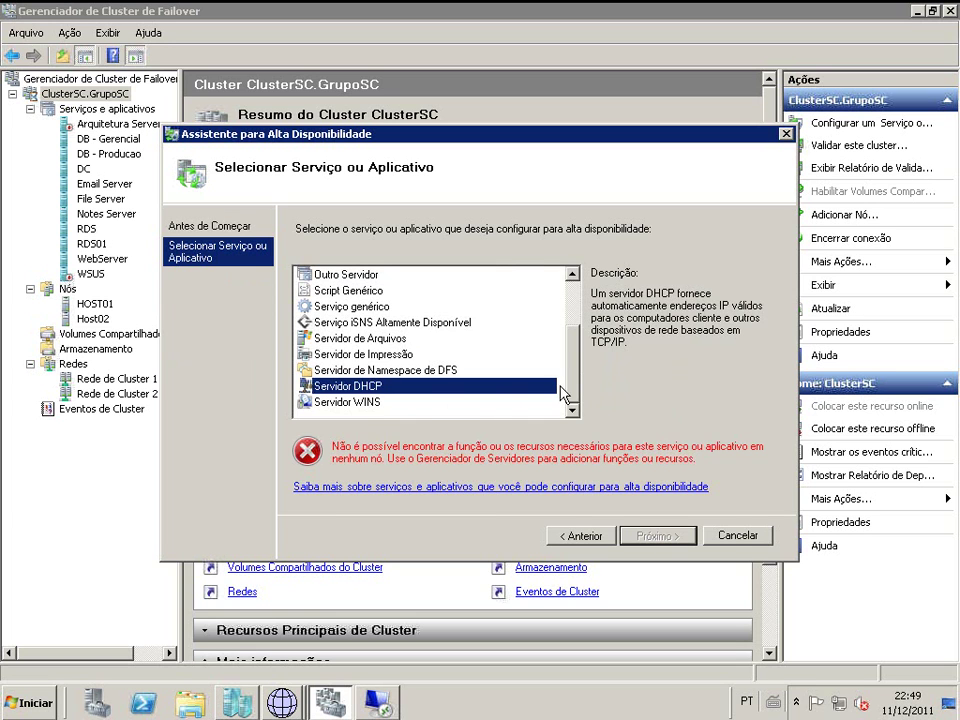
left_click_drag(576, 362, 567, 300)
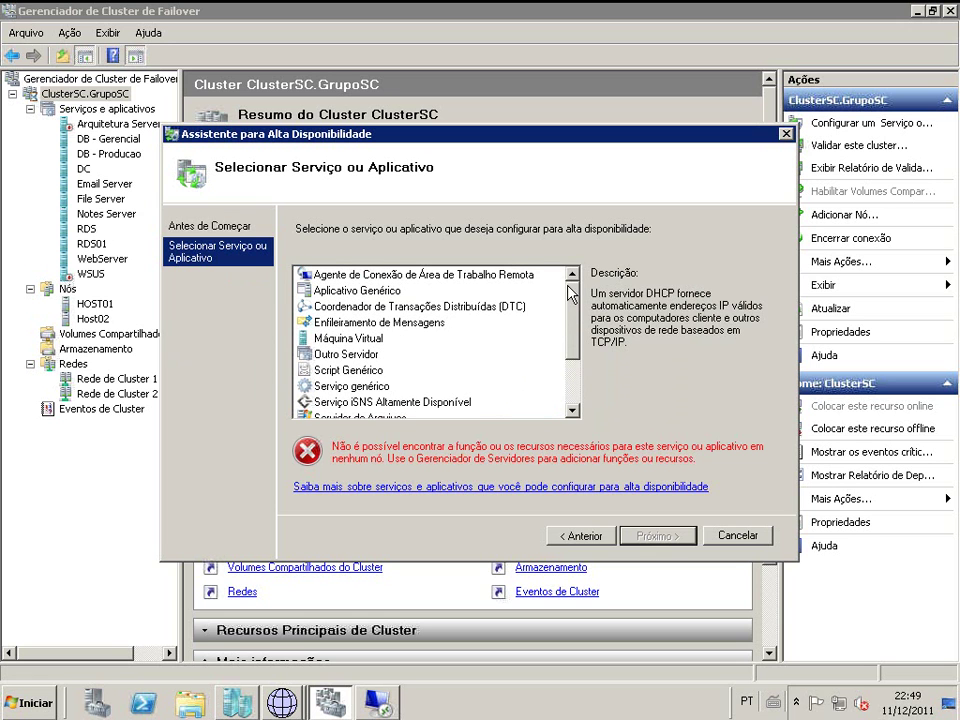
left_click(737, 536)
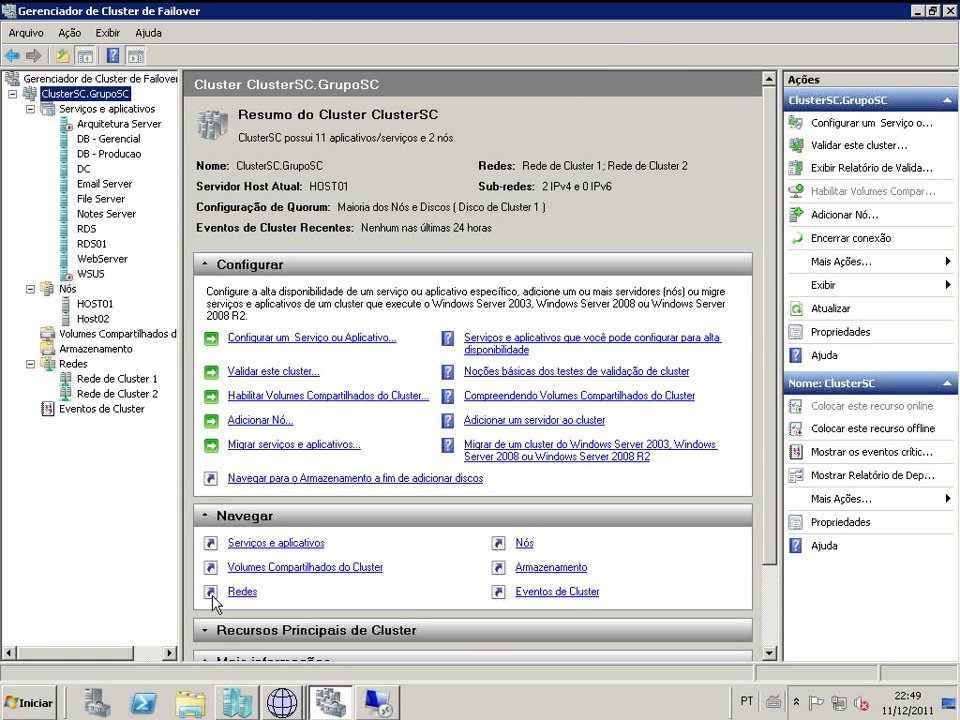
Select node HOST01 in the cluster's node list and check the host's CPU and memory performance using taskmgr
left_click(60, 290)
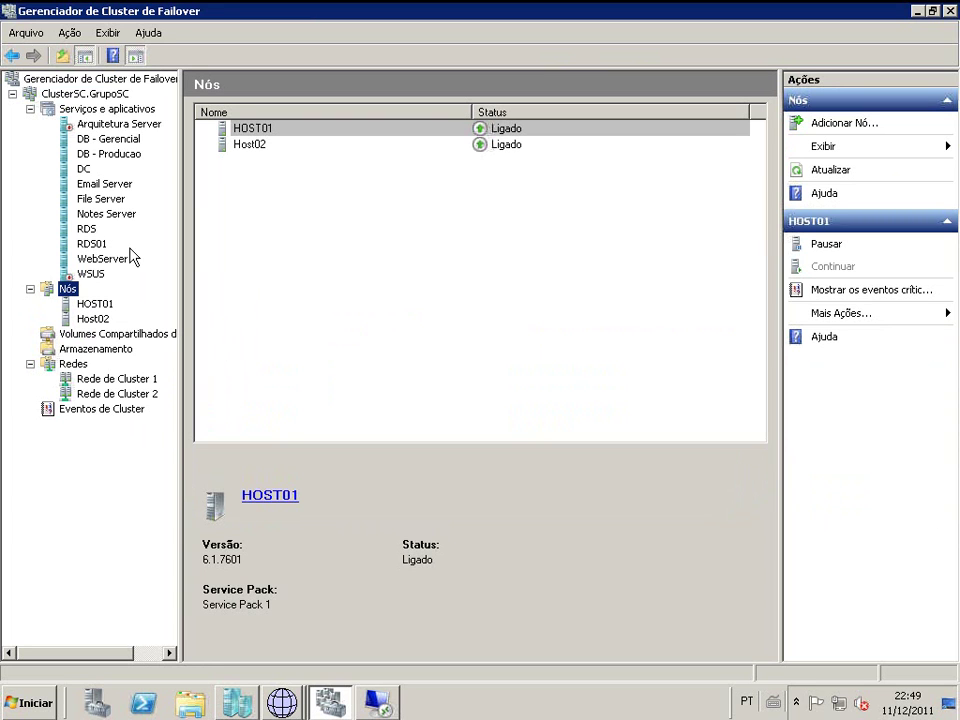
left_click(262, 136)
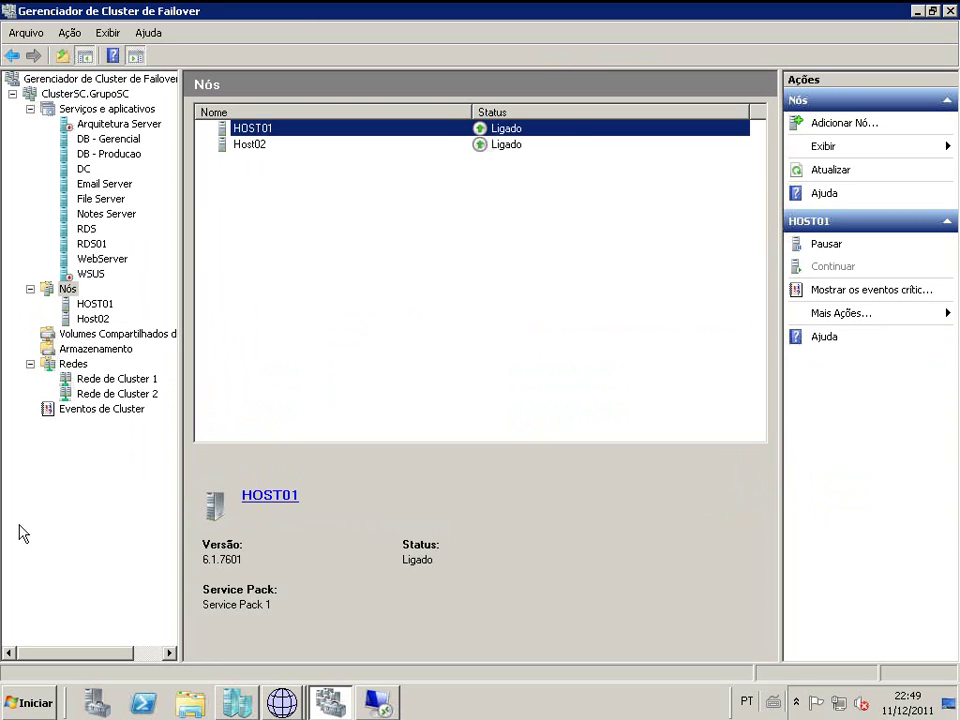
left_click(12, 705)
left_click(340, 562)
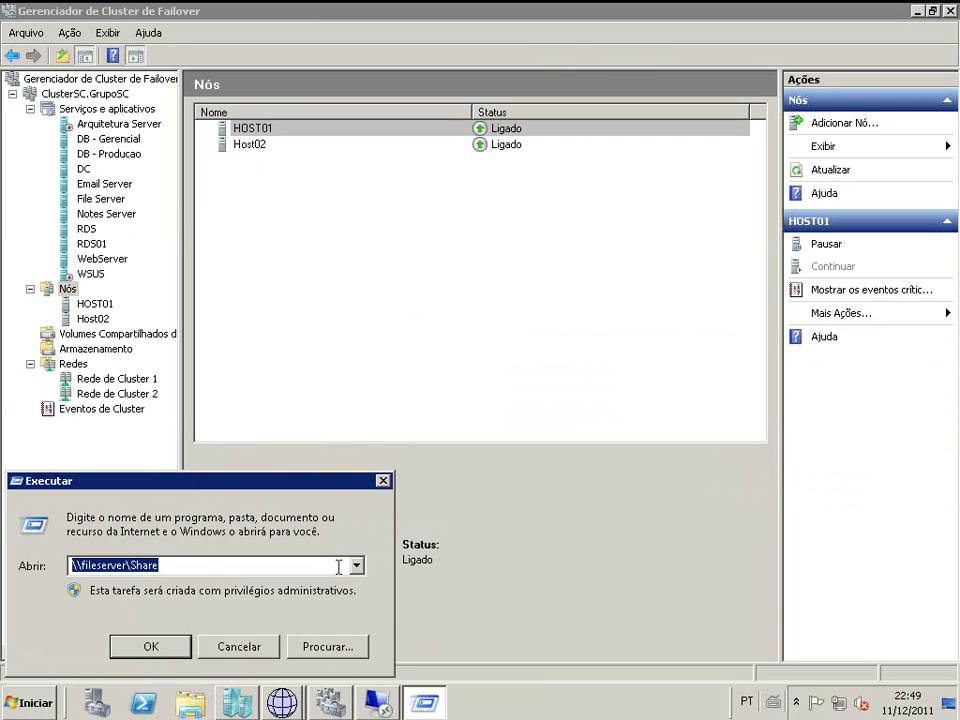
type("taskmgr")
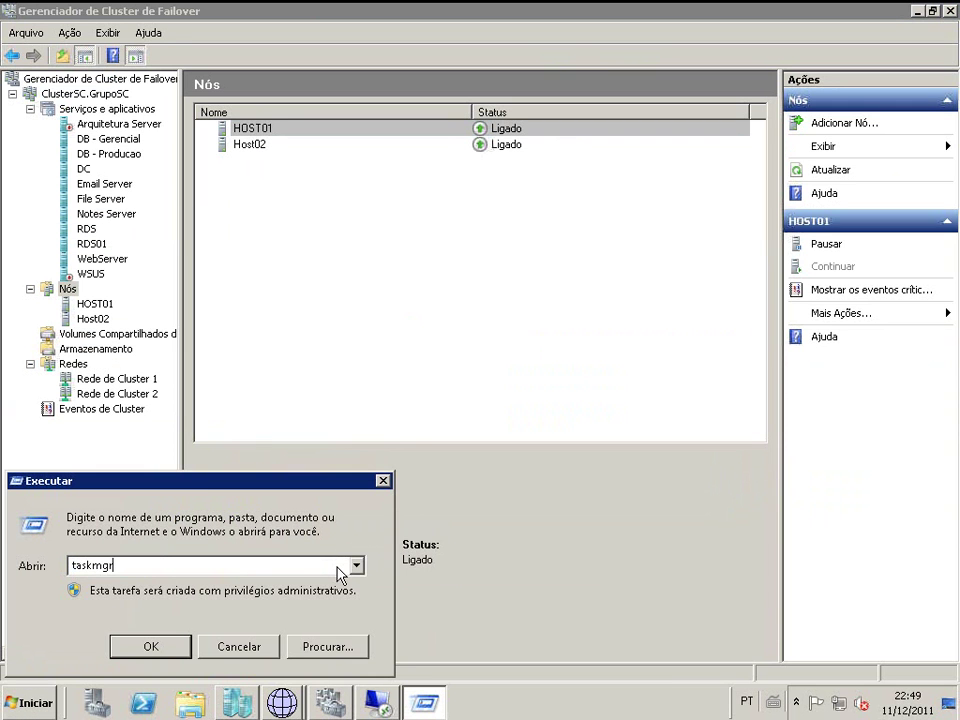
key("Return")
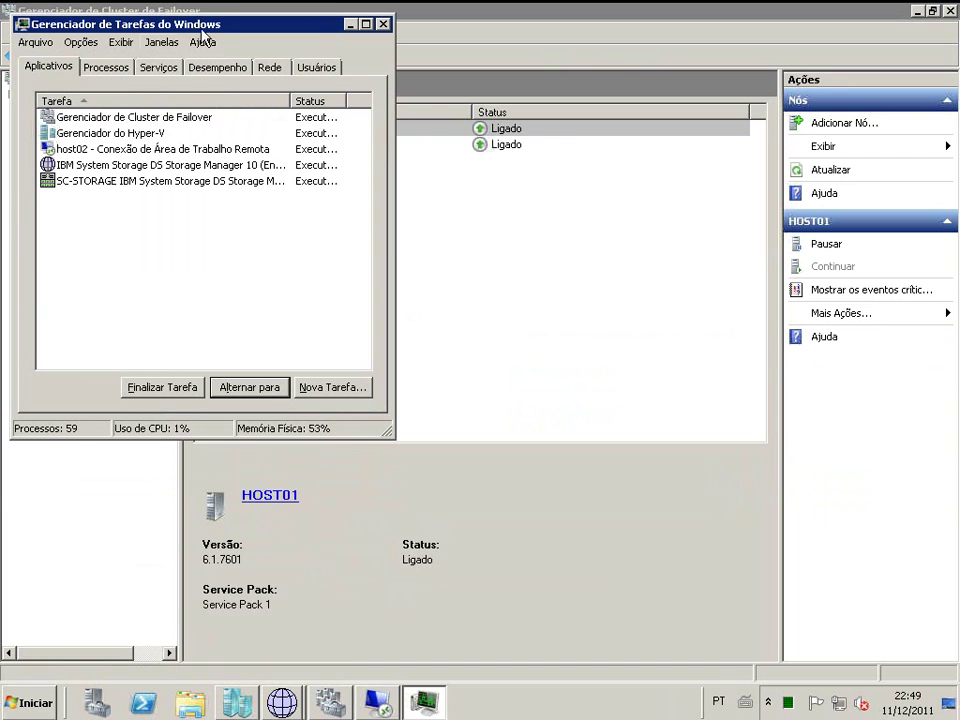
left_click(218, 68)
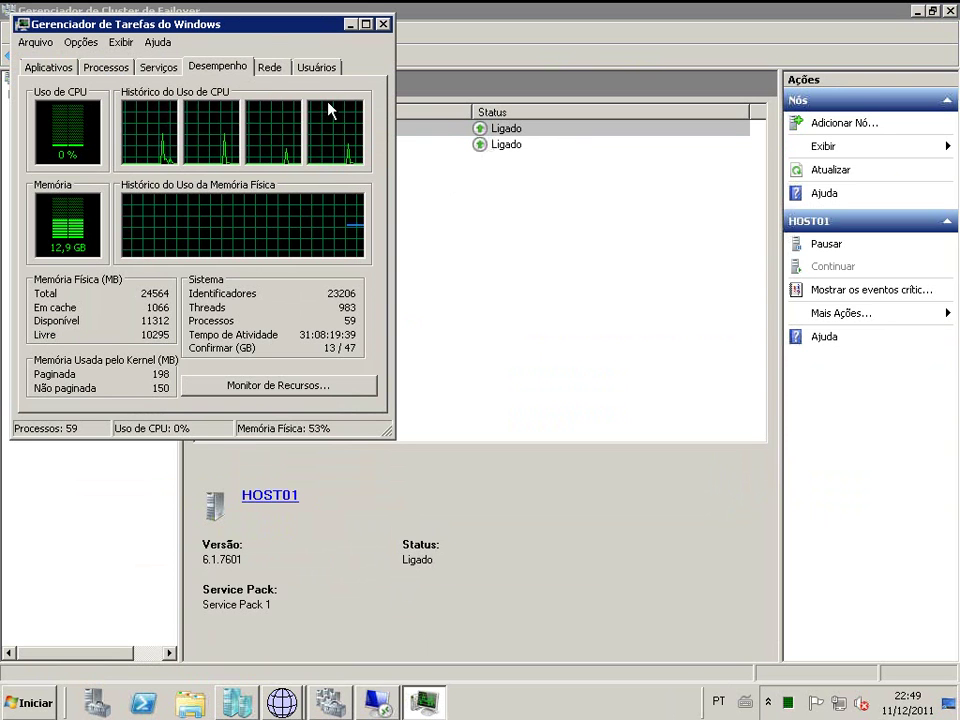
left_click_drag(271, 30, 407, 99)
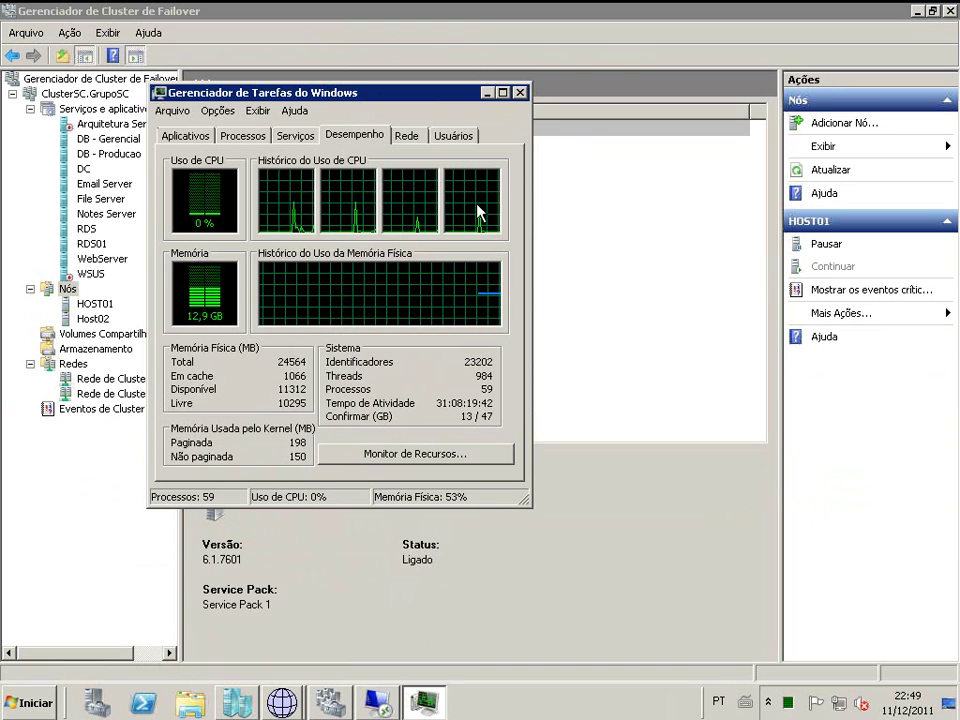
left_click(520, 92)
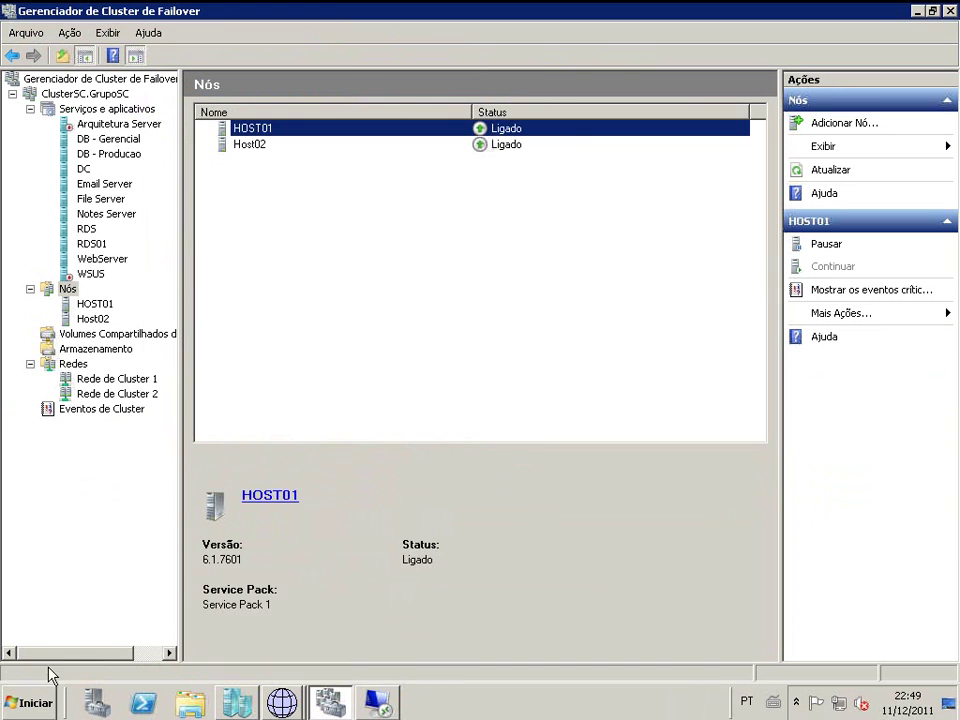
View the computer's system properties to examine HOST01's Windows edition, processor and installed memory, and close them
left_click(30, 702)
right_click(297, 370)
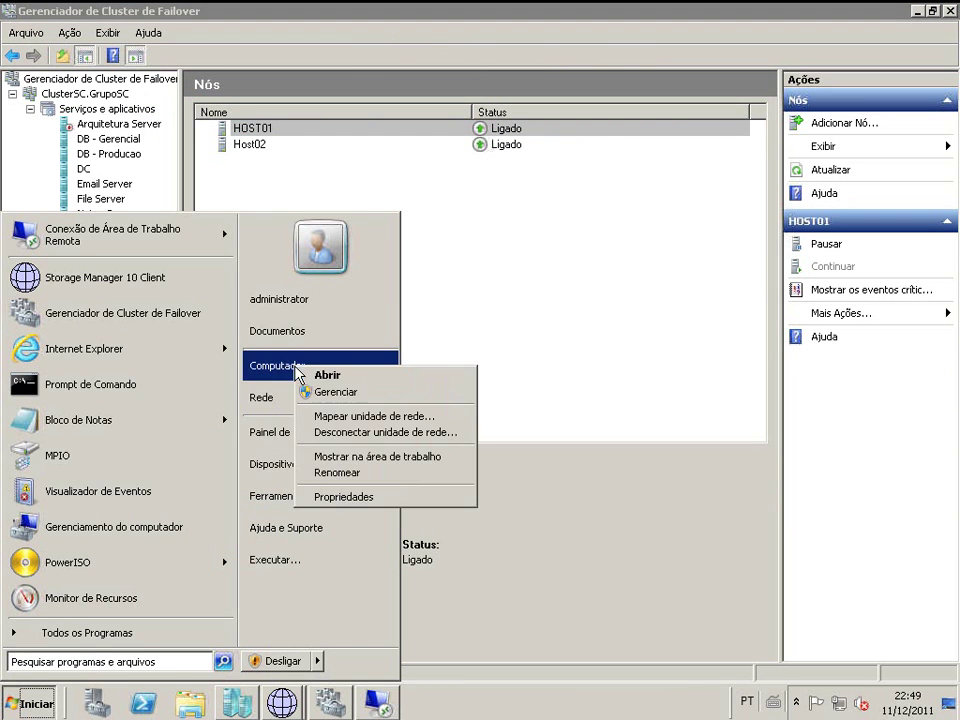
left_click(345, 496)
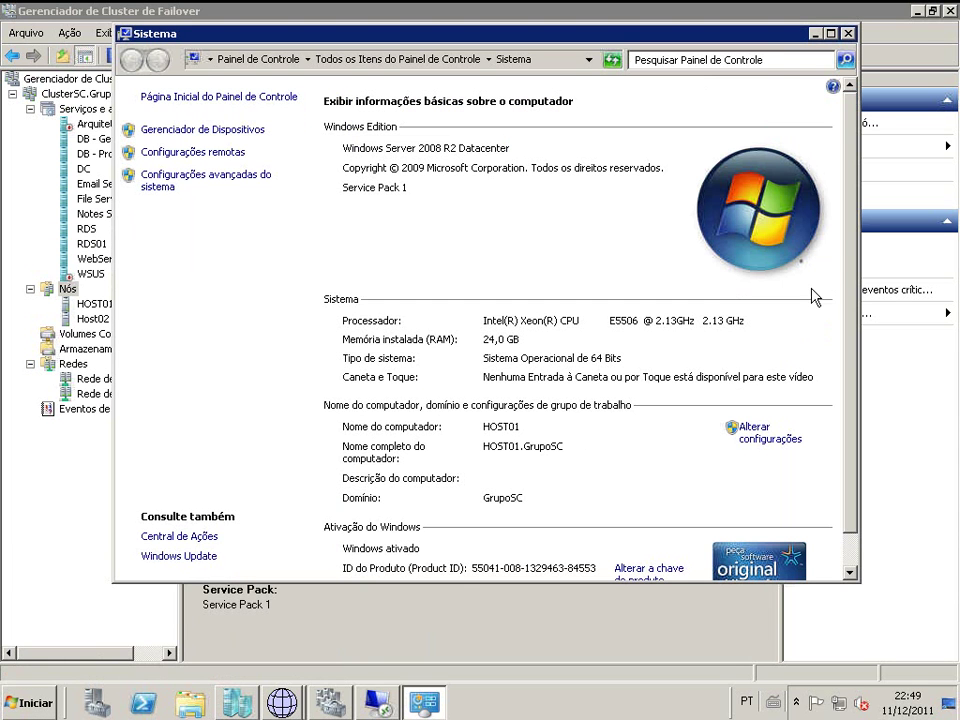
left_click(847, 33)
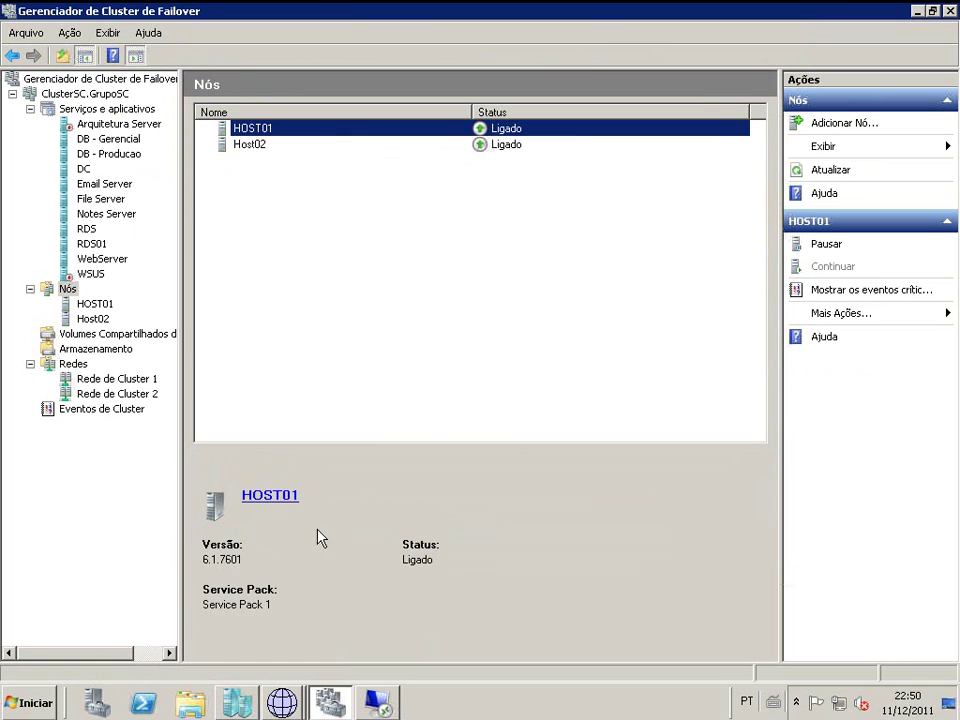
Switch to the host02 remote session, run taskmgr from a command prompt, check CPU and memory performance, and minimize the session
left_click(393, 712)
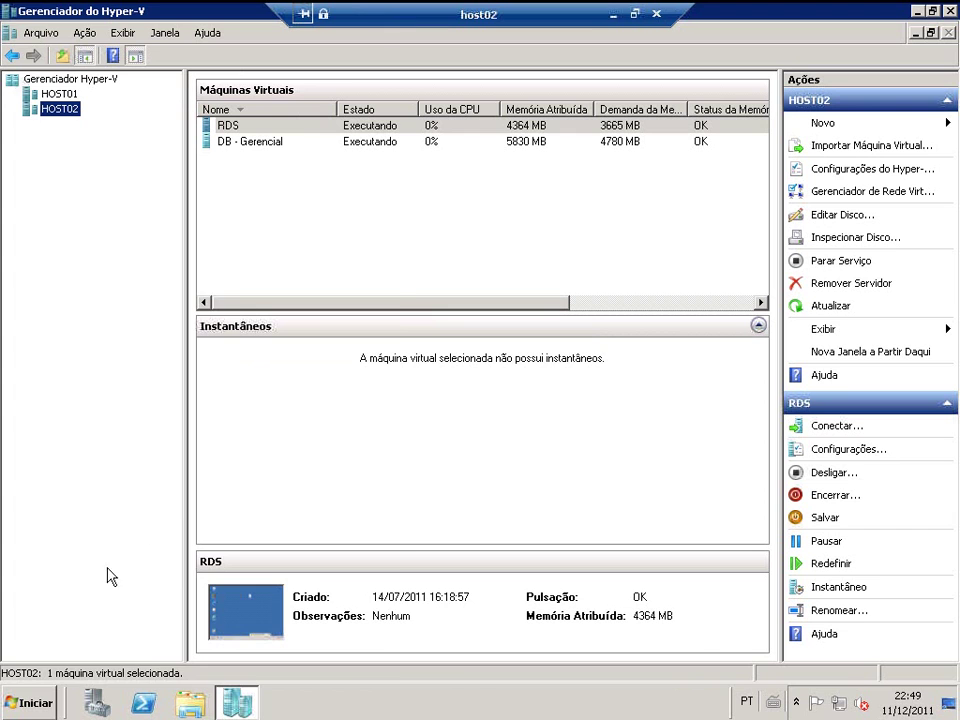
left_click(40, 702)
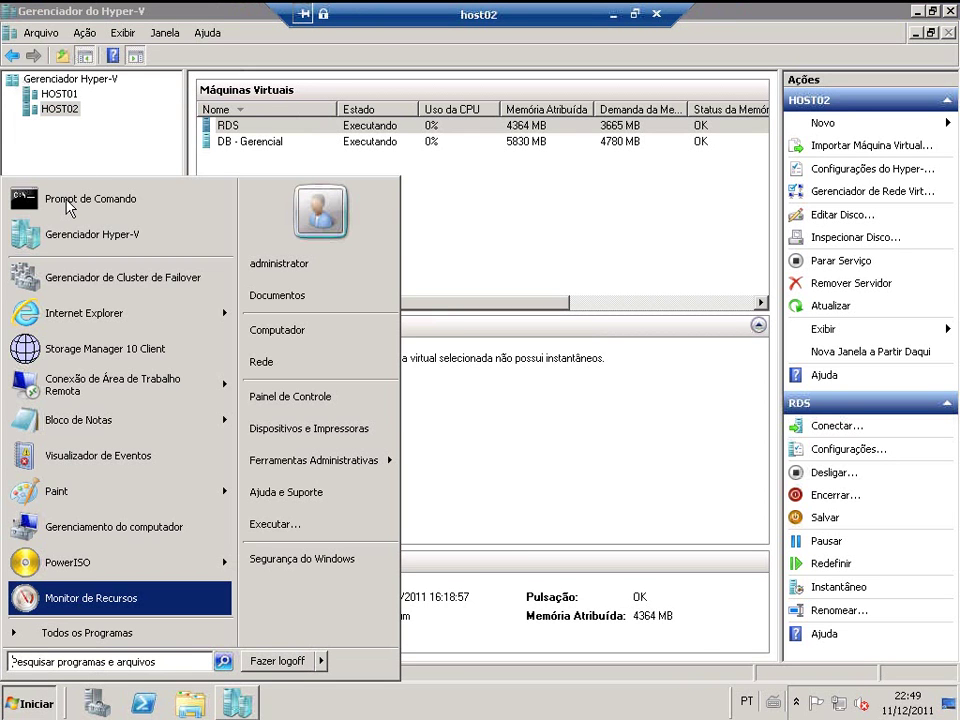
left_click(68, 205)
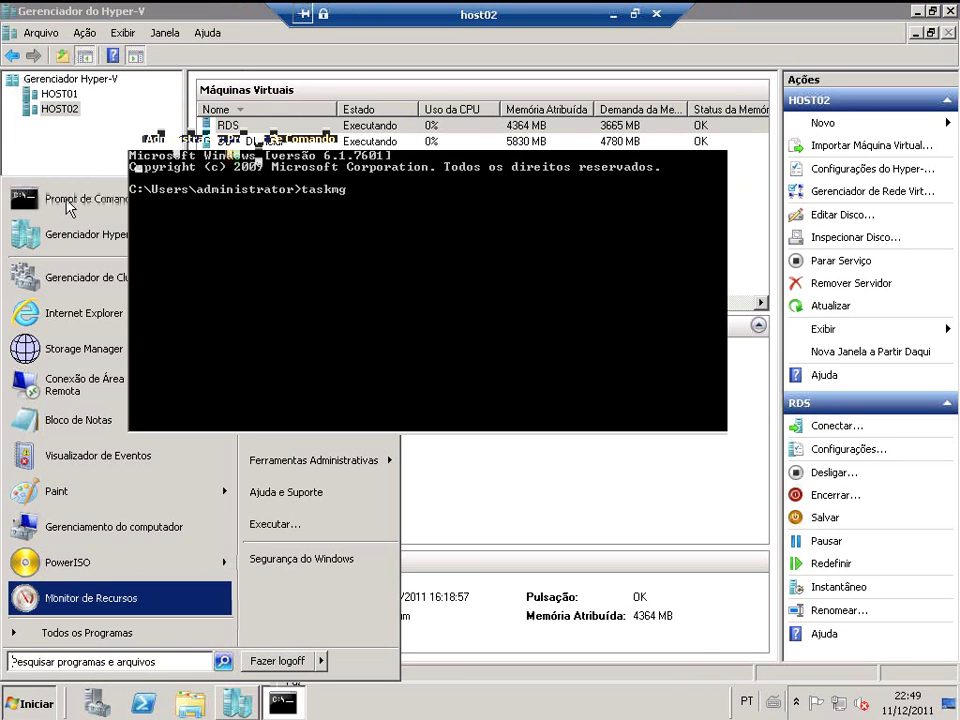
type("taskmgr")
key("Return")
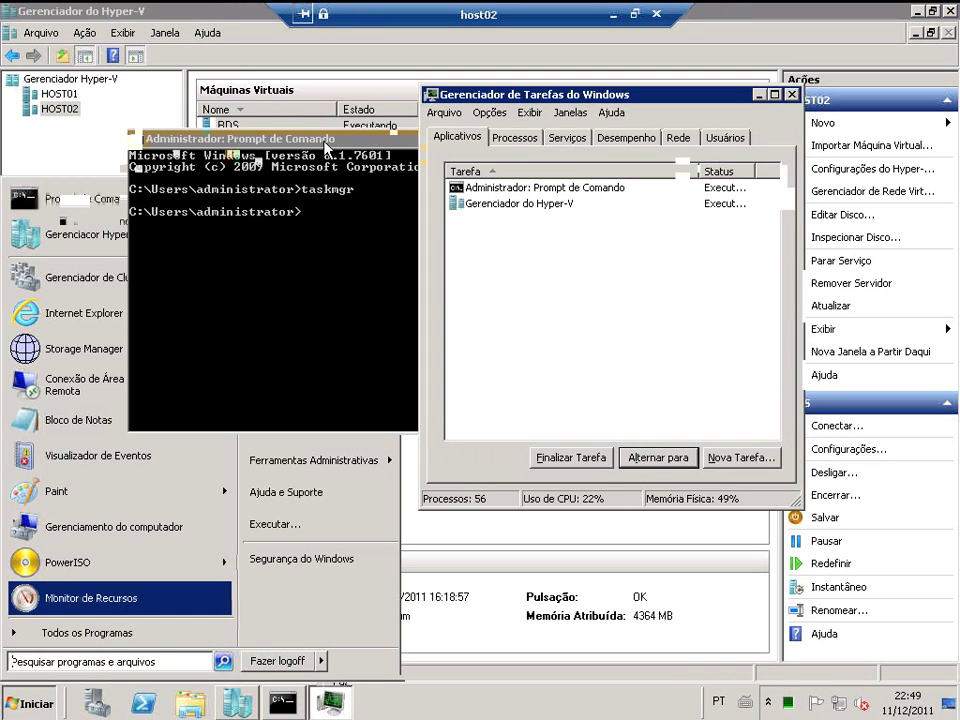
left_click(611, 139)
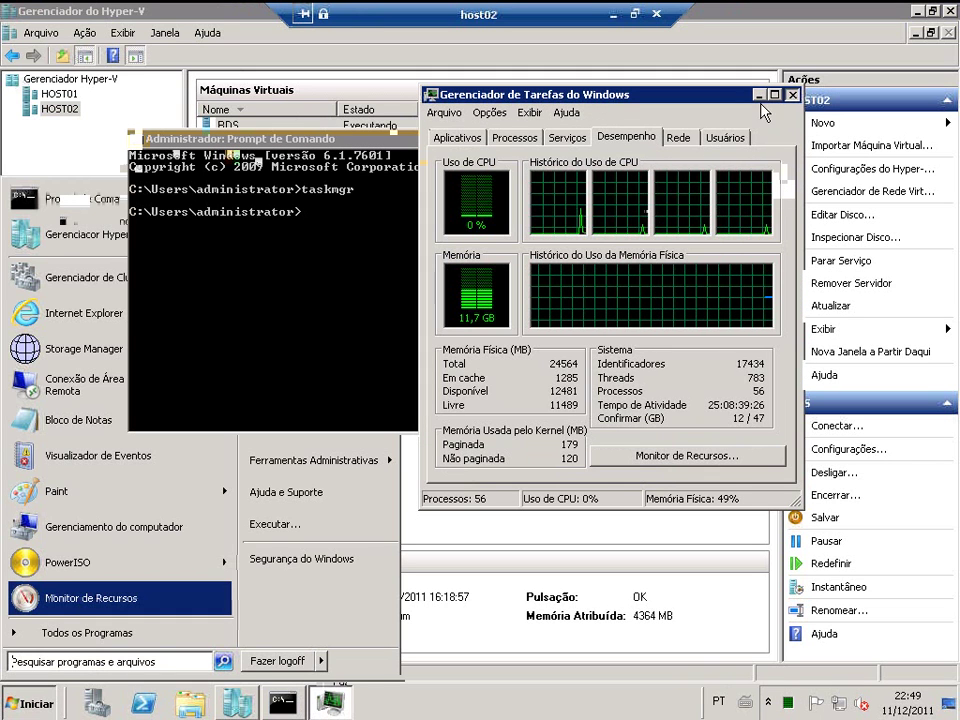
left_click(613, 16)
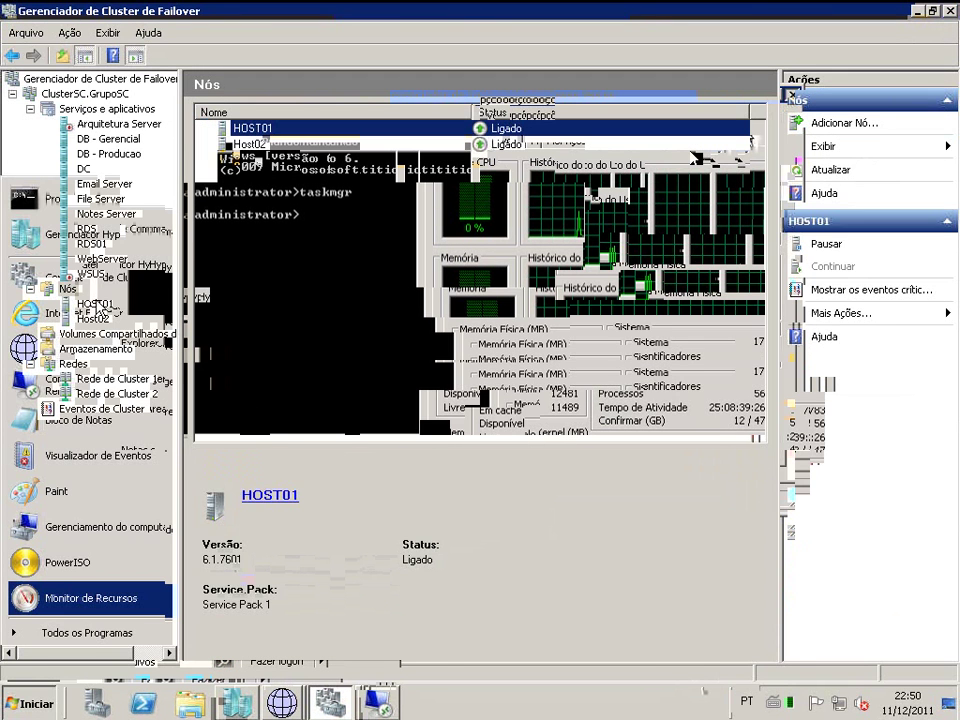
Display the services running on node Host02 and the volume details of Disco de Cluster 1 in the cluster storage
left_click(91, 319)
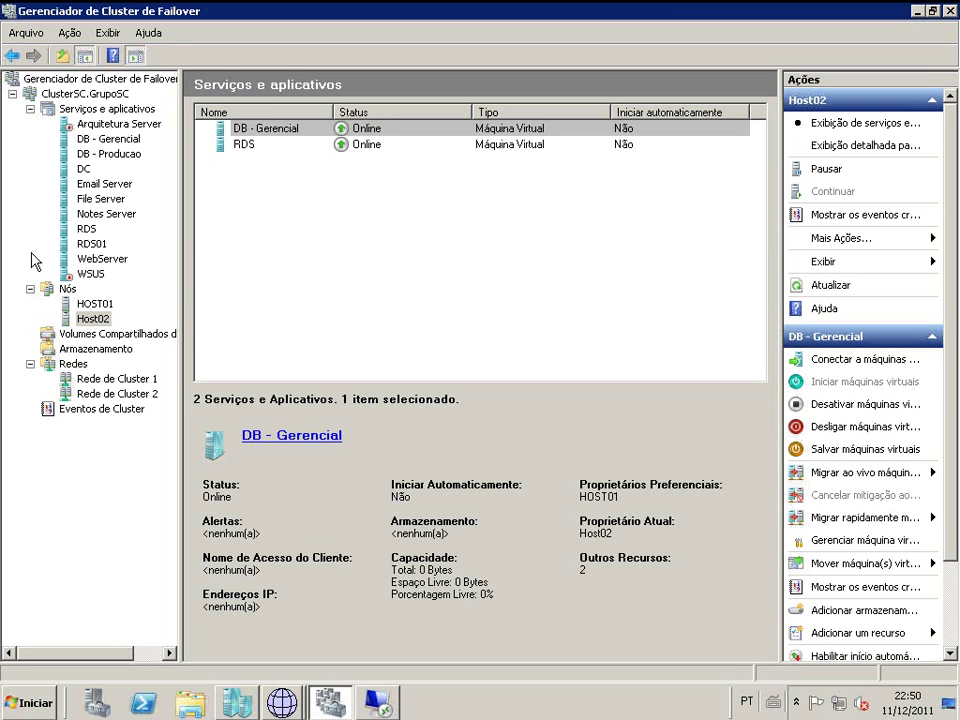
left_click(70, 349)
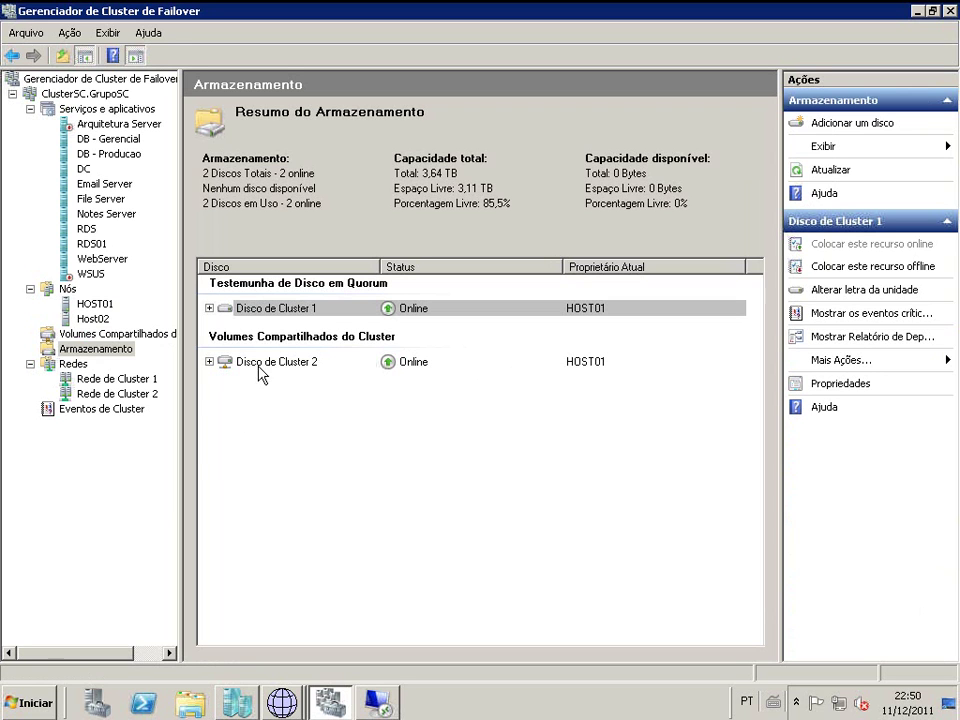
left_click(209, 308)
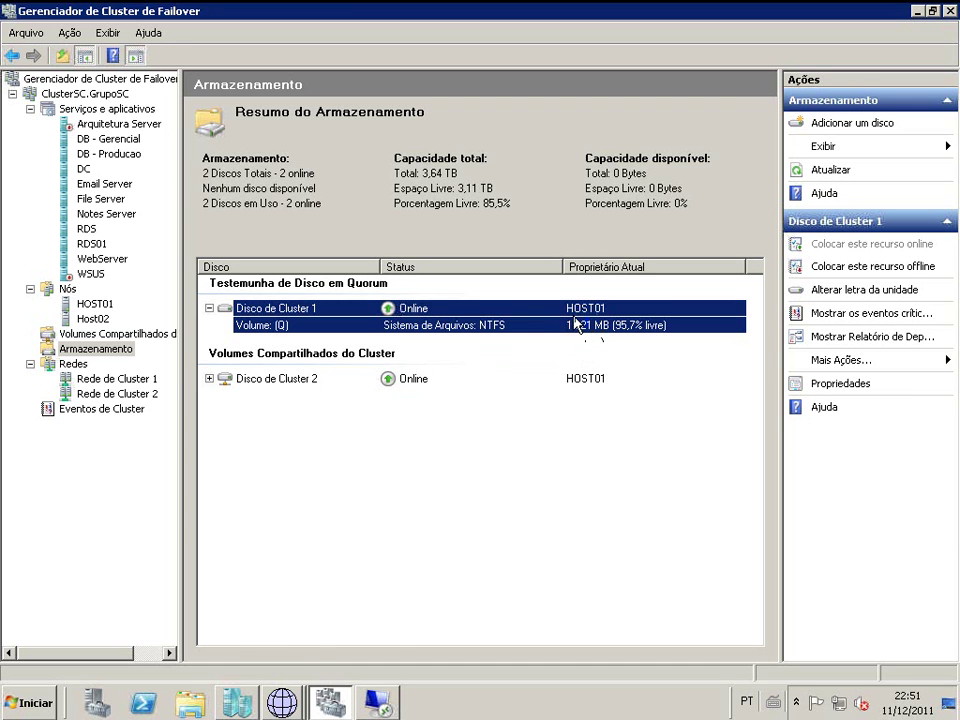
Run diskmgmt.msc on the local host, maximize Disk Management and examine the Quorum (Q:) volume on Disco 1
left_click(24, 705)
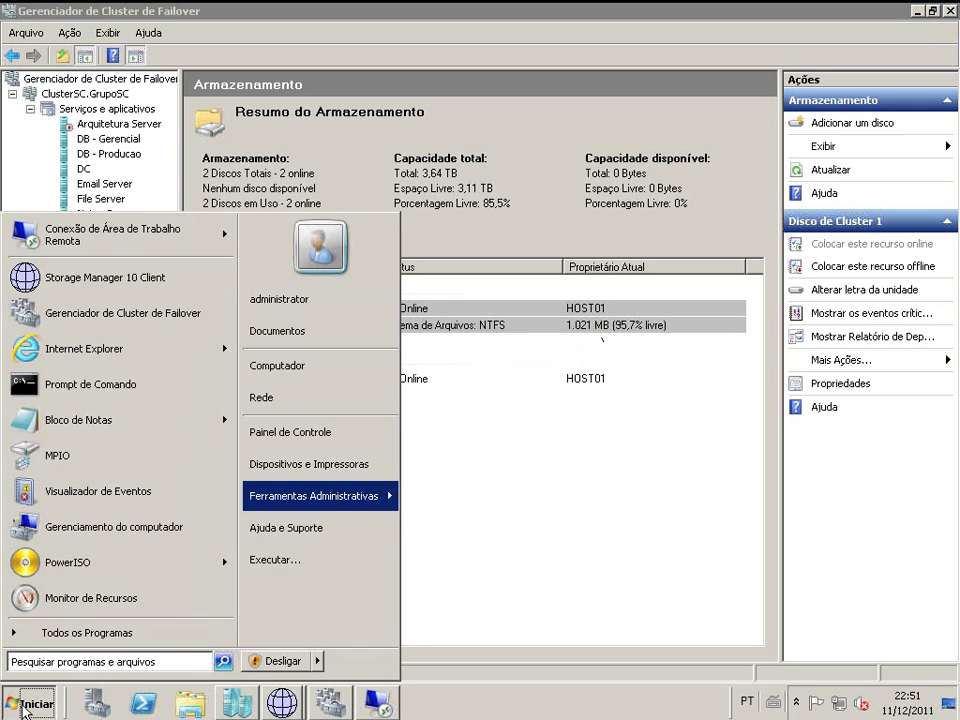
type("diskmgr")
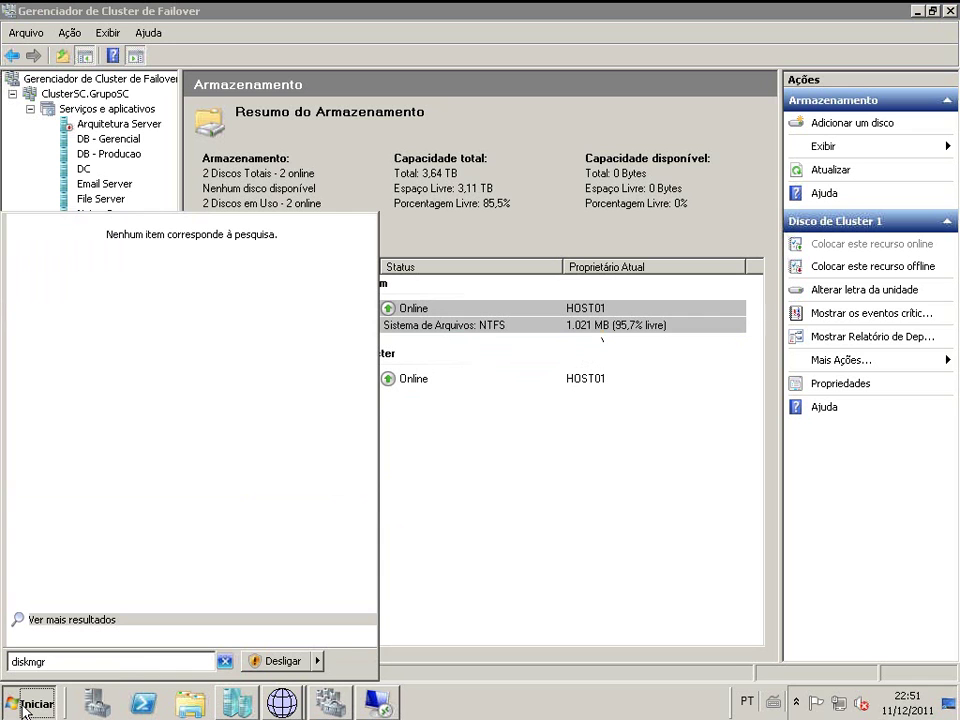
key("BackSpace")
key("BackSpace")
key("BackSpace")
key("BackSpace")
key("BackSpace")
key("BackSpace")
key("BackSpace")
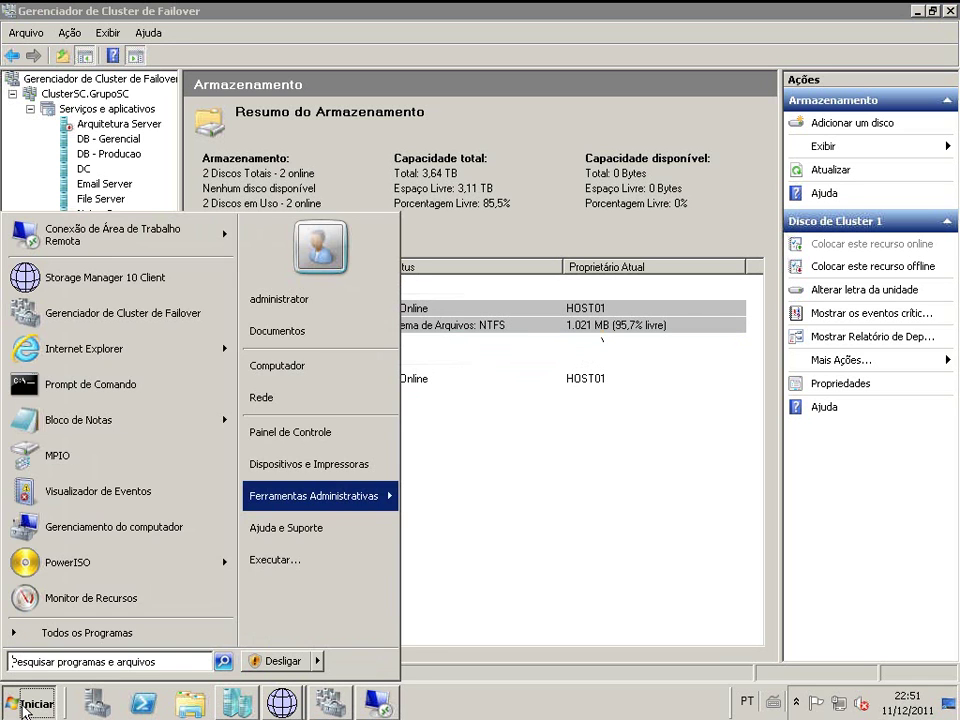
type("diskmgmt.")
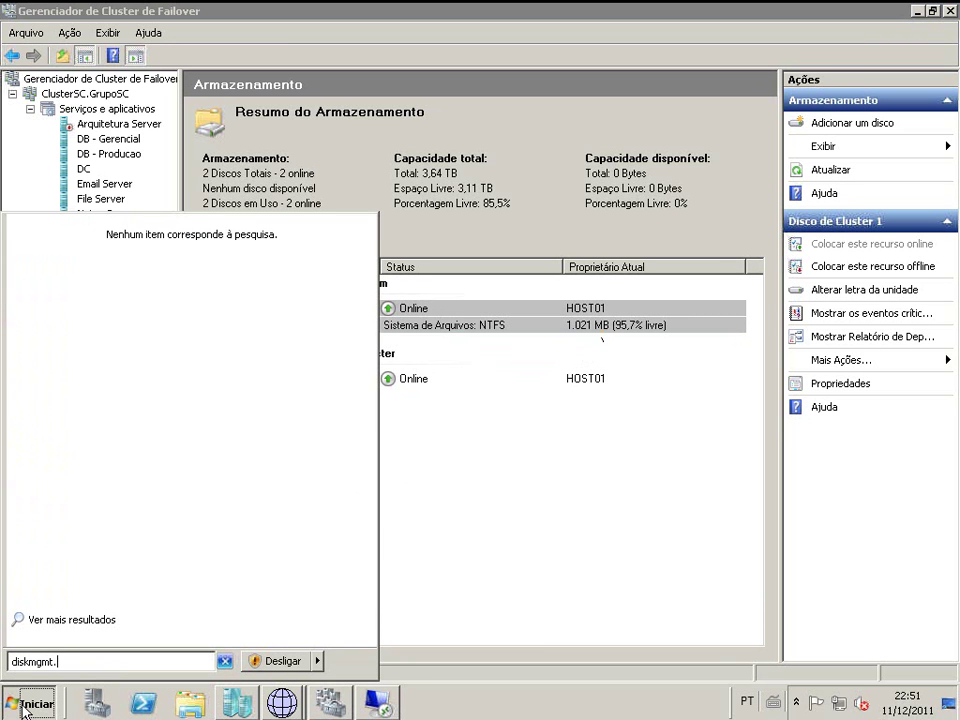
type("msc")
key("Return")
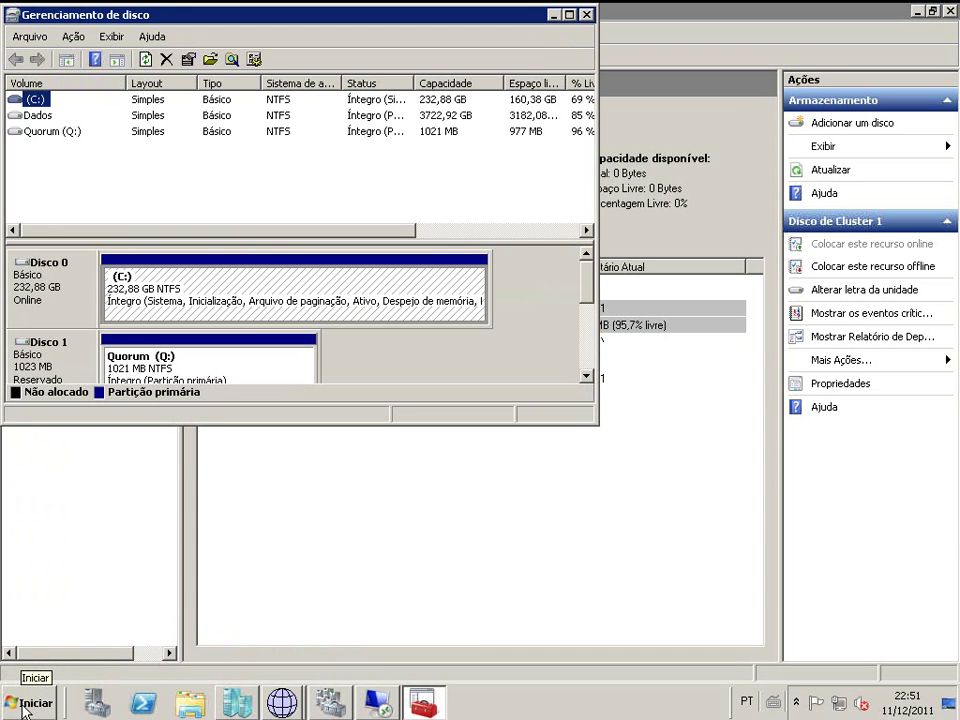
left_click(569, 15)
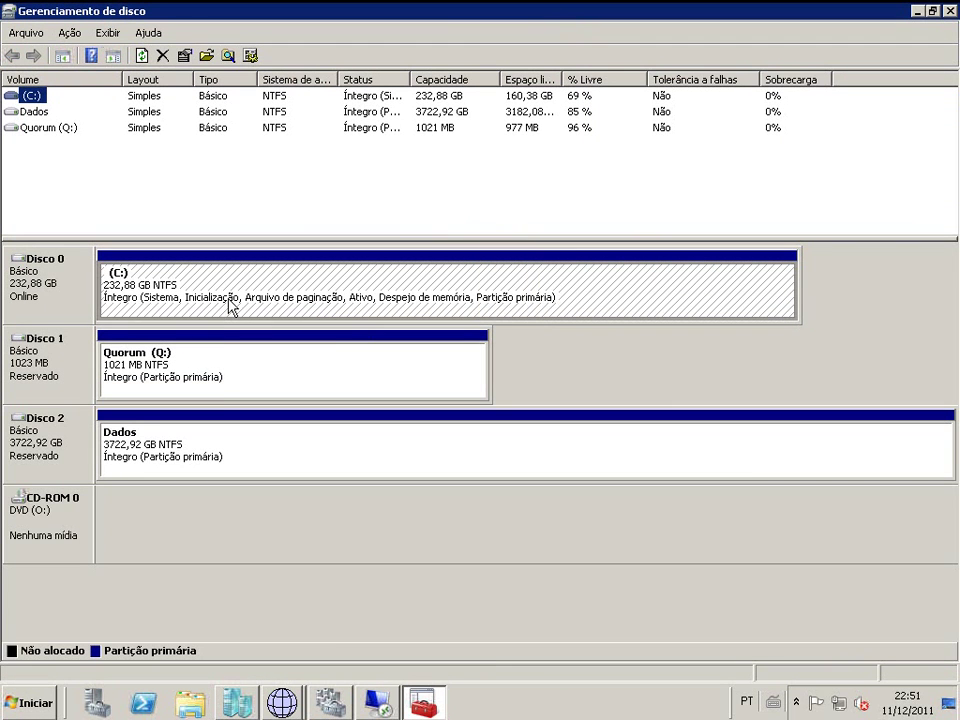
left_click(214, 388)
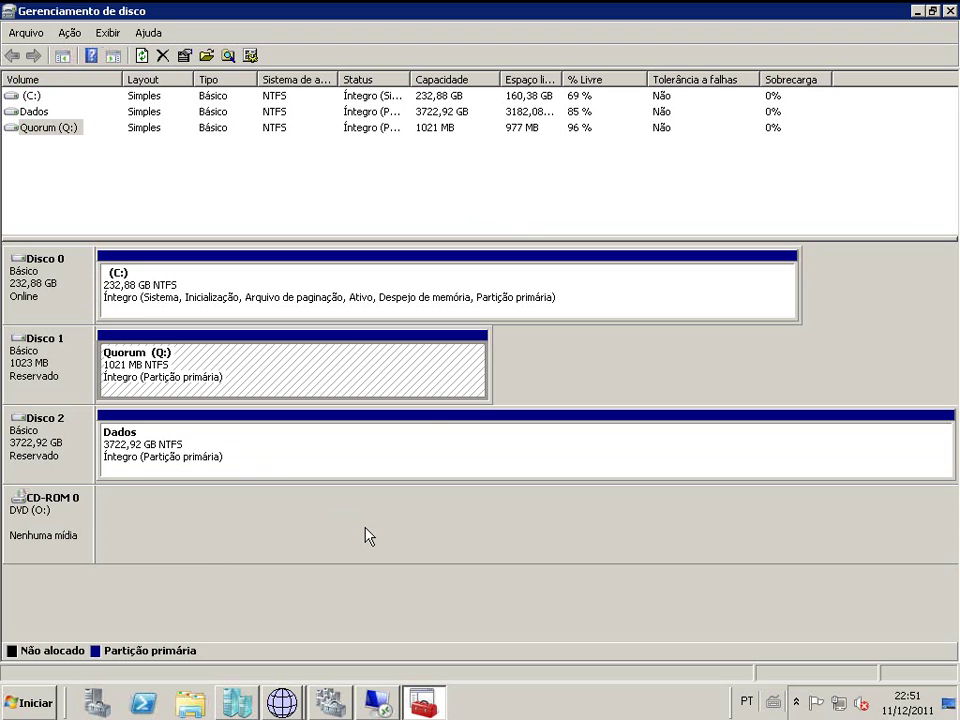
Switch to the host02 remote session, run diskmgmt.msc there and examine the status of its disks in the maximized window
left_click(381, 707)
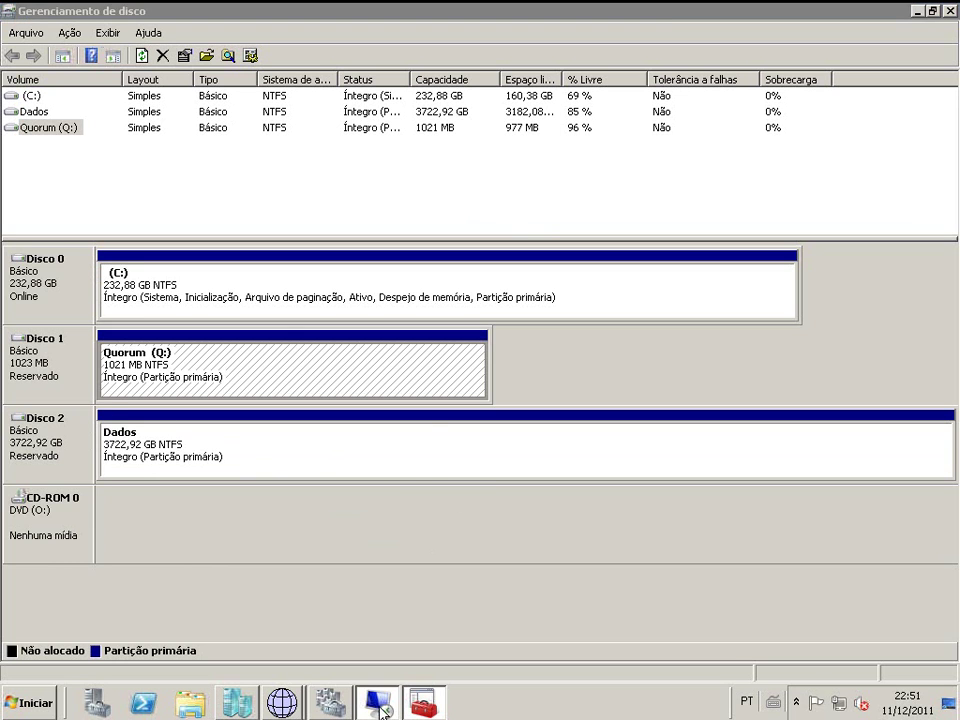
left_click(30, 703)
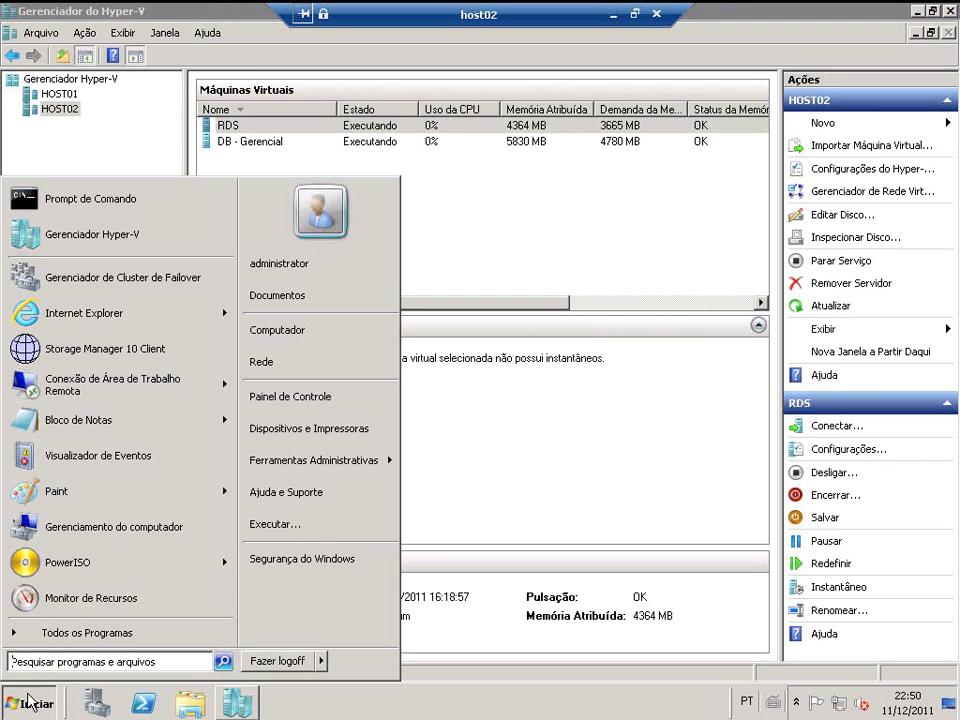
type("diskmgr")
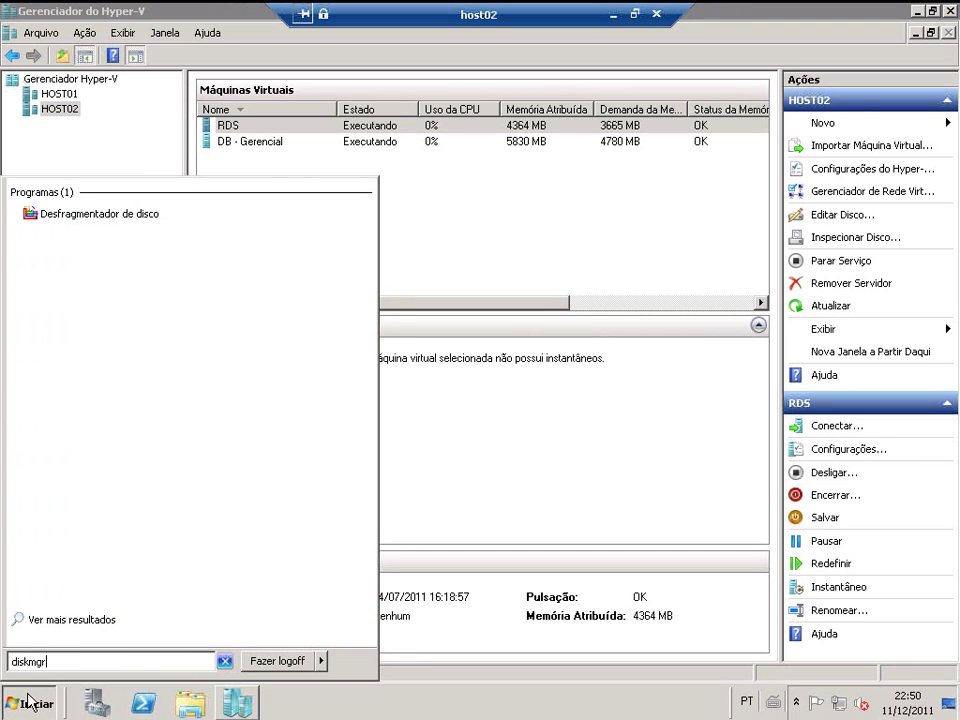
key("BackSpace")
key("BackSpace")
type("gmt.msc")
key("Return")
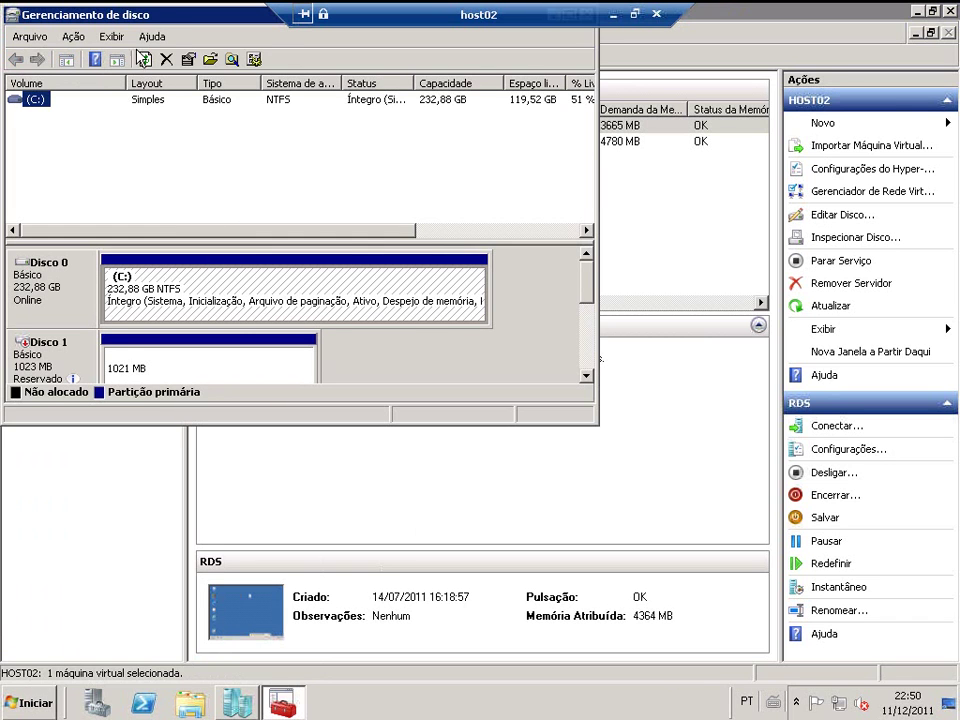
double_click(120, 12)
mouse_move(64, 374)
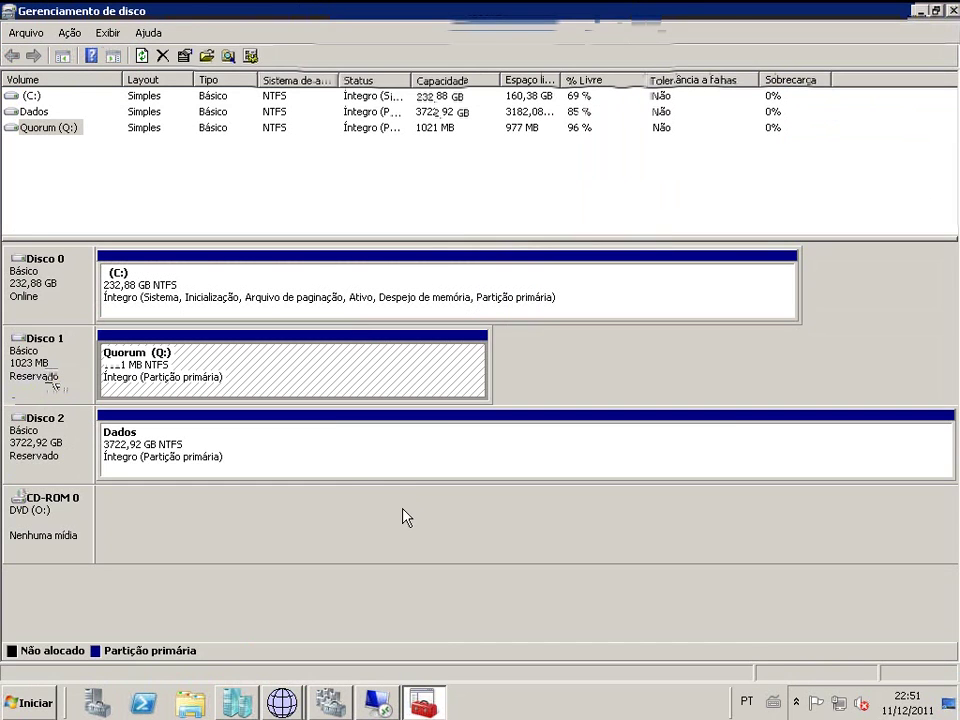
Minimize the local Disk Management and display the details of Rede de Cluster 1 among the cluster's networks
left_click(918, 11)
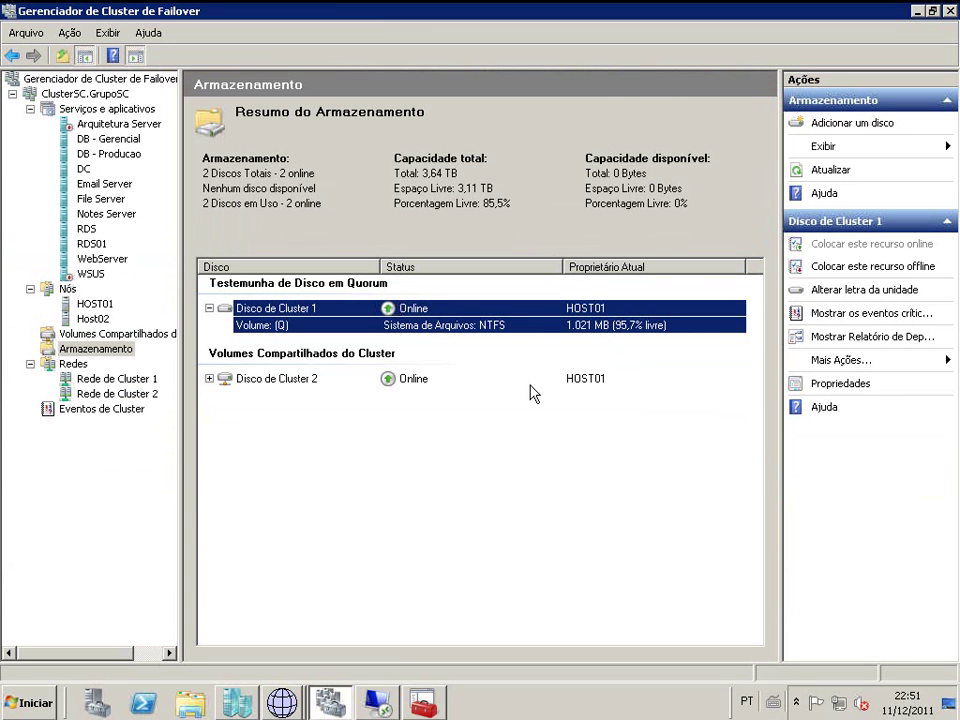
left_click(77, 368)
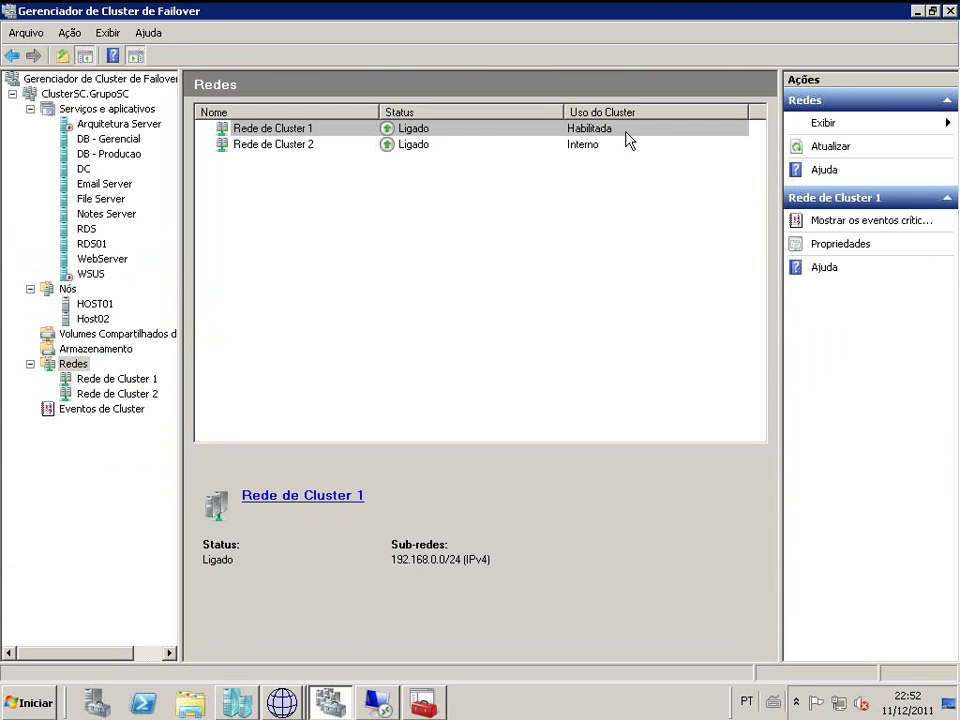
left_click(420, 131)
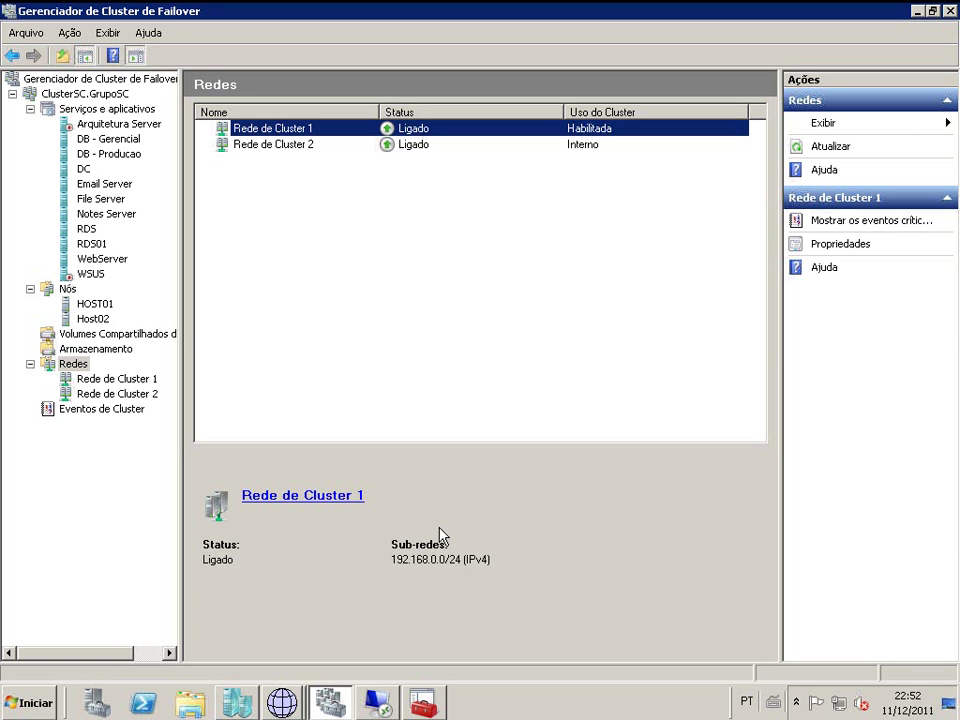
Review the general and failover properties of the RDS01 service and close them without changes
left_click(93, 245)
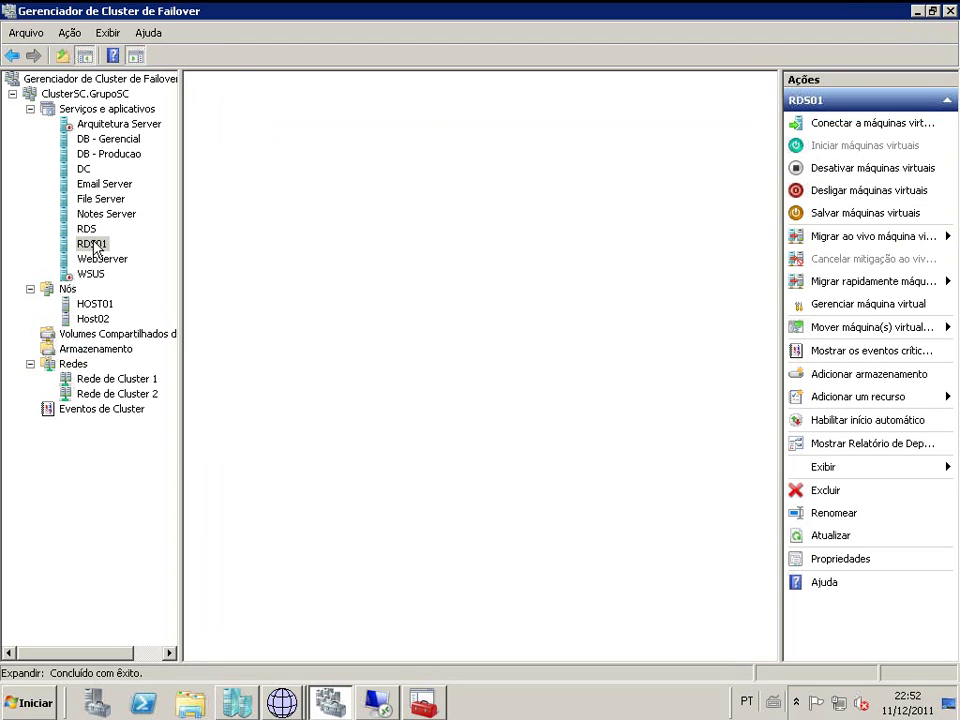
right_click(94, 246)
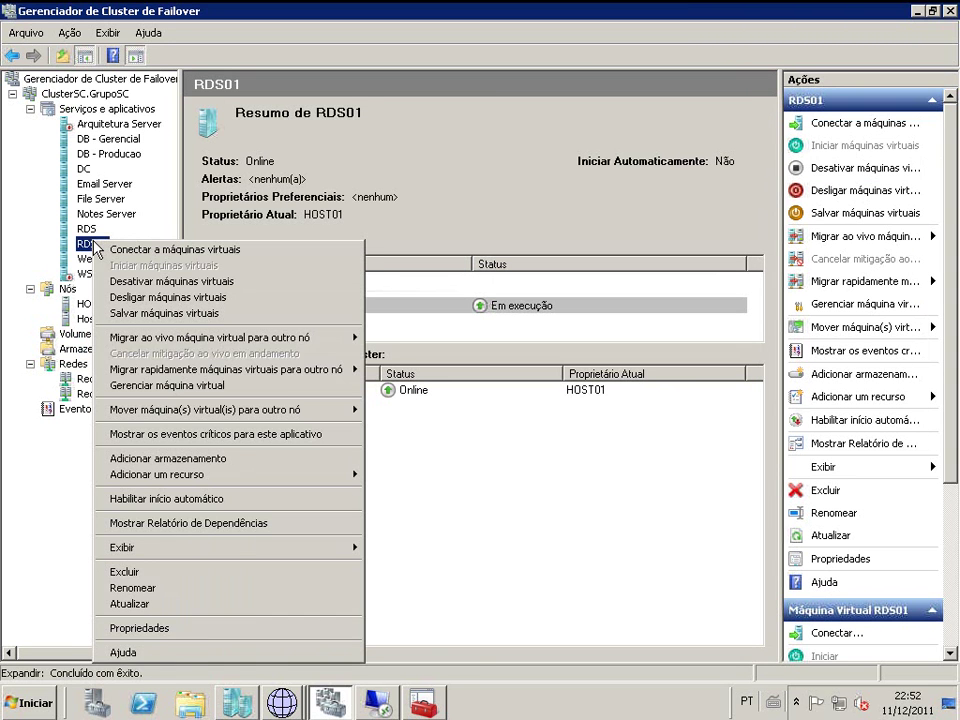
left_click(140, 628)
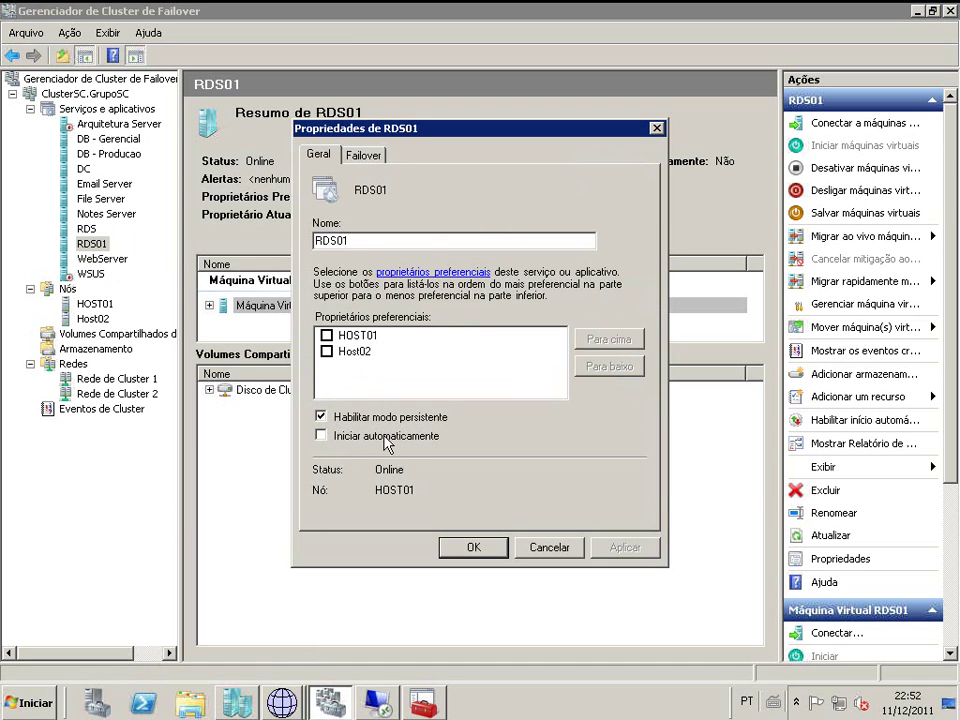
left_click(368, 156)
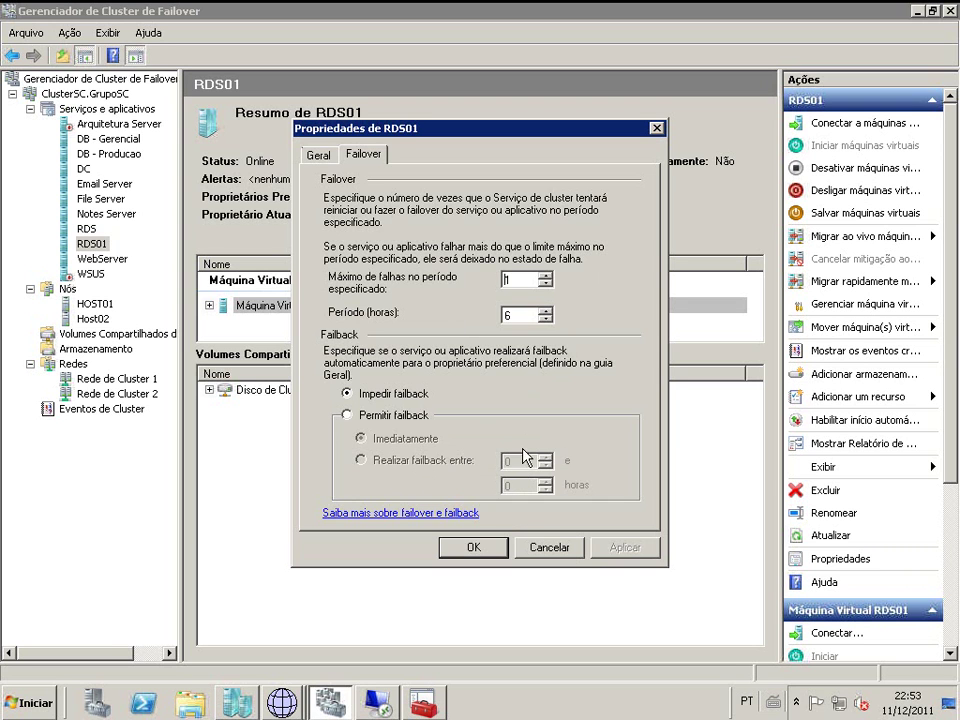
left_click(322, 155)
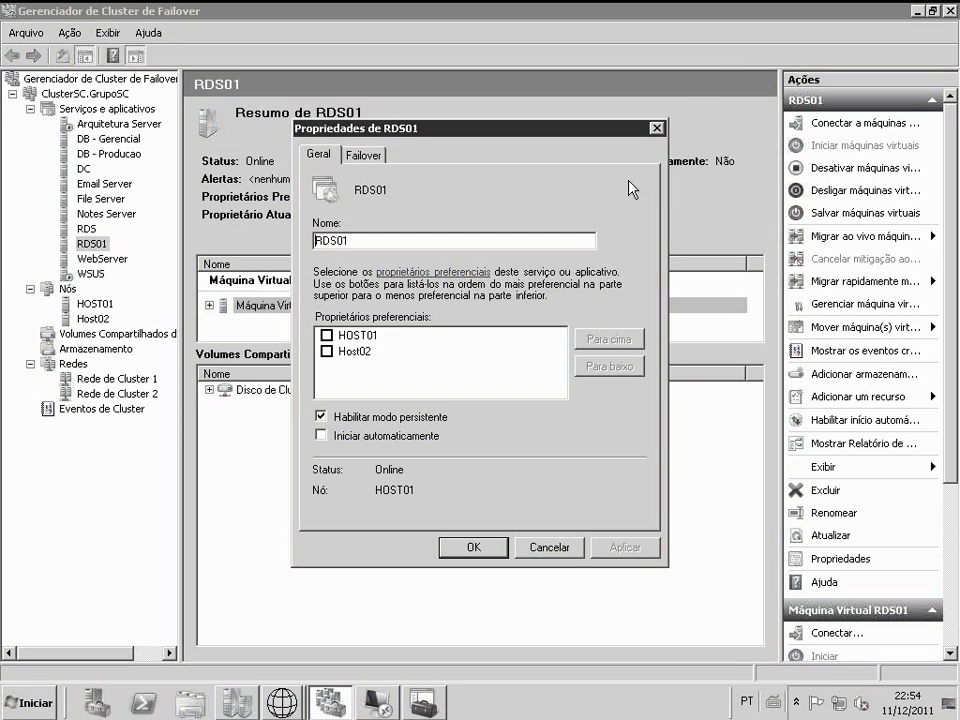
left_click(657, 129)
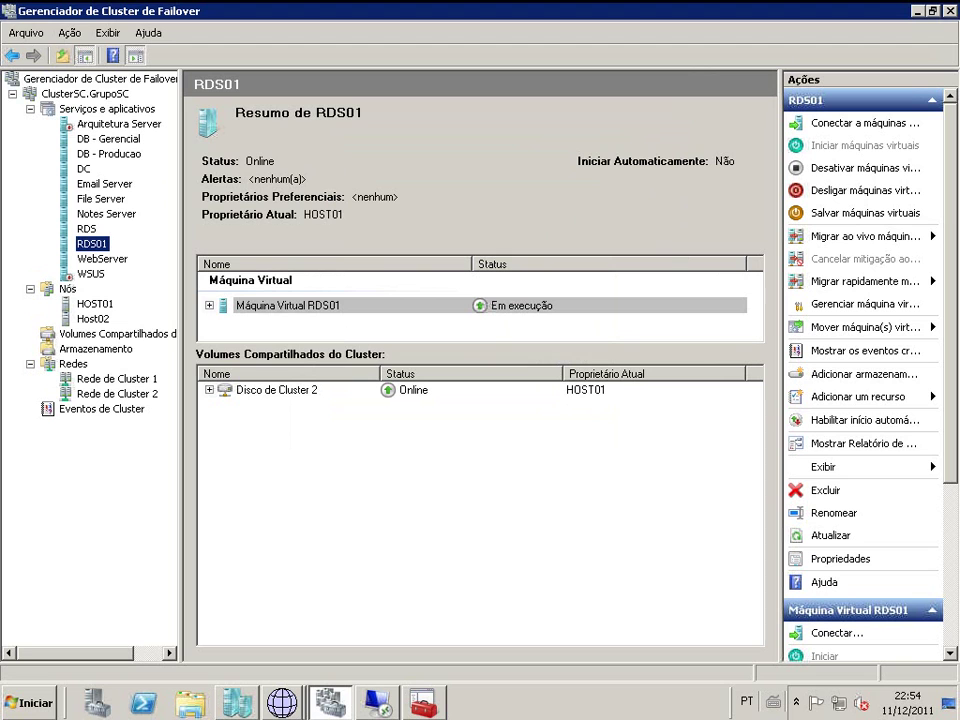
Expand the virtual machine and Disco de Cluster 2 in the RDS01 summary to examine its configuration resource and shared volume
left_click(209, 305)
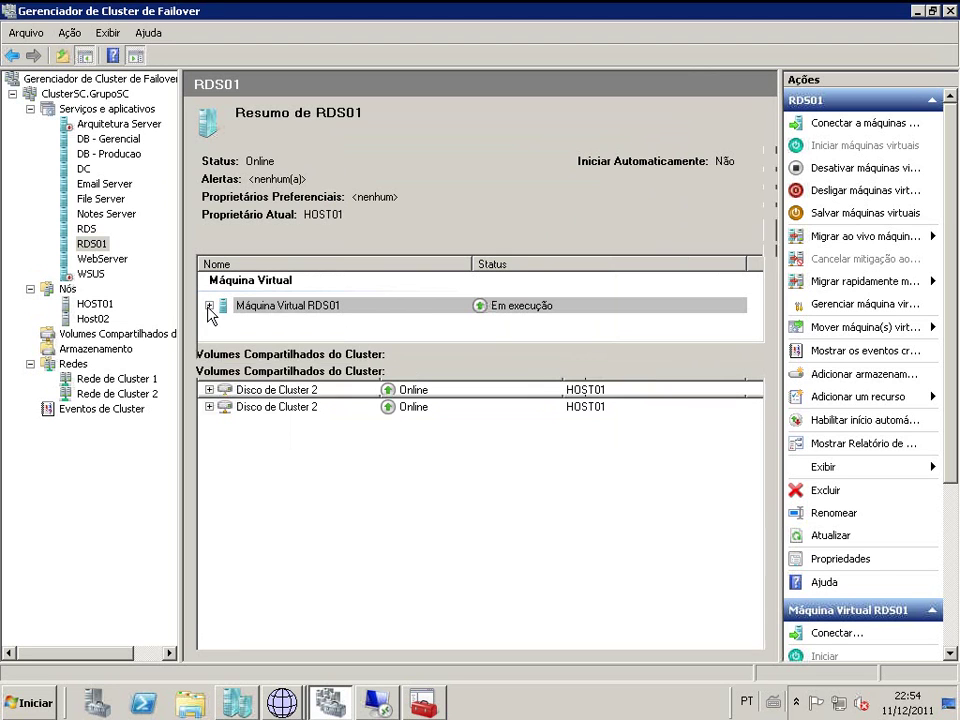
left_click(209, 407)
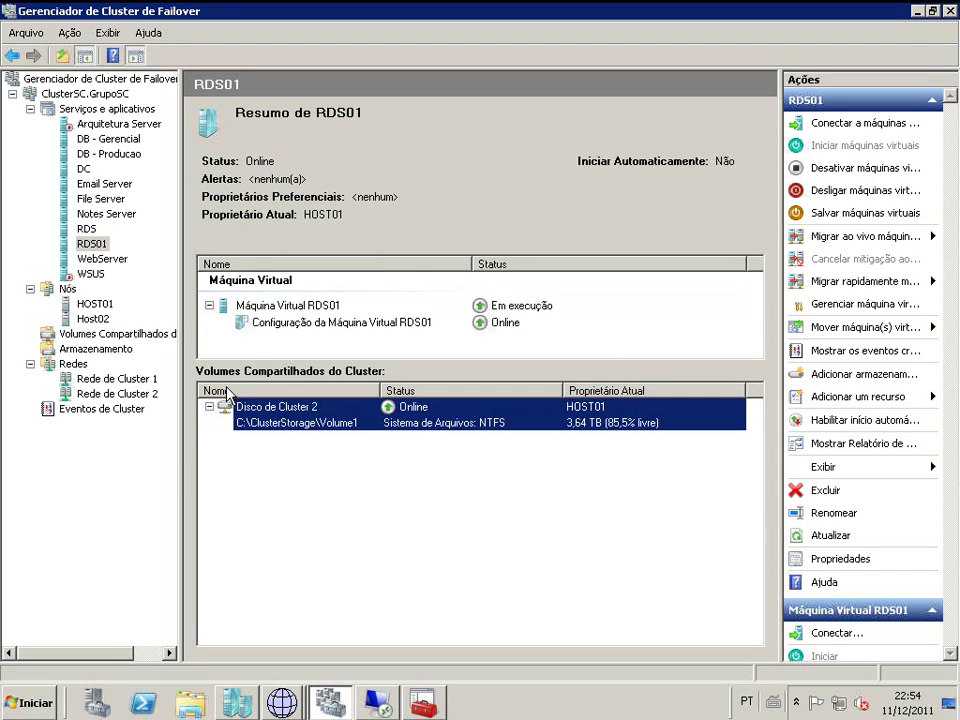
left_click(268, 324)
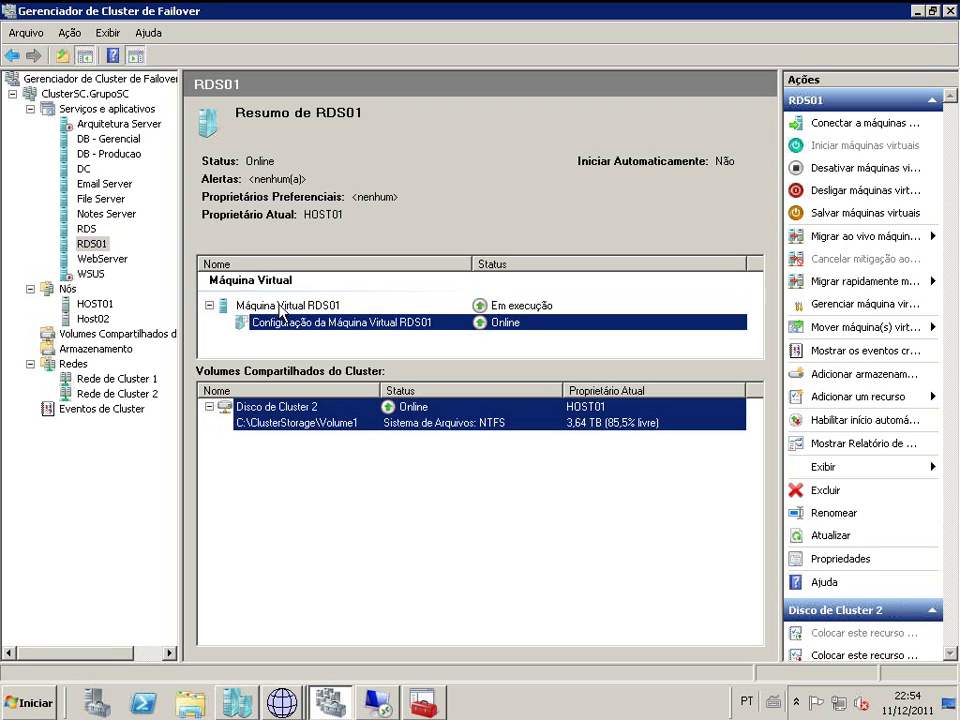
left_click(285, 308)
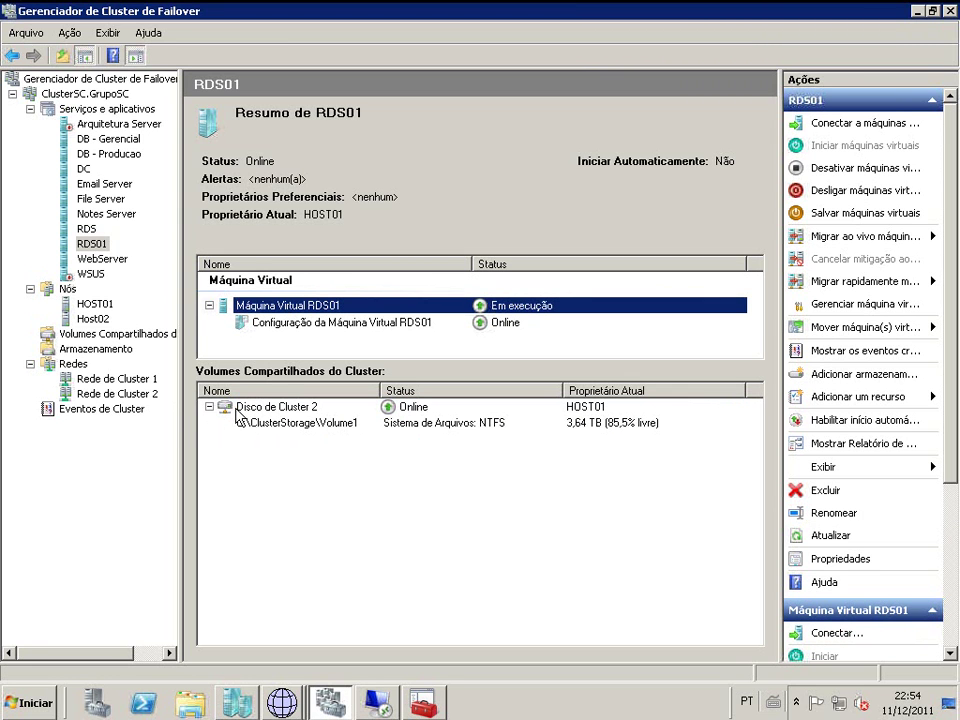
Show the volume details of Disco de Cluster 2 in the cluster storage and select the matching Dados volume in Disk Management
left_click(95, 349)
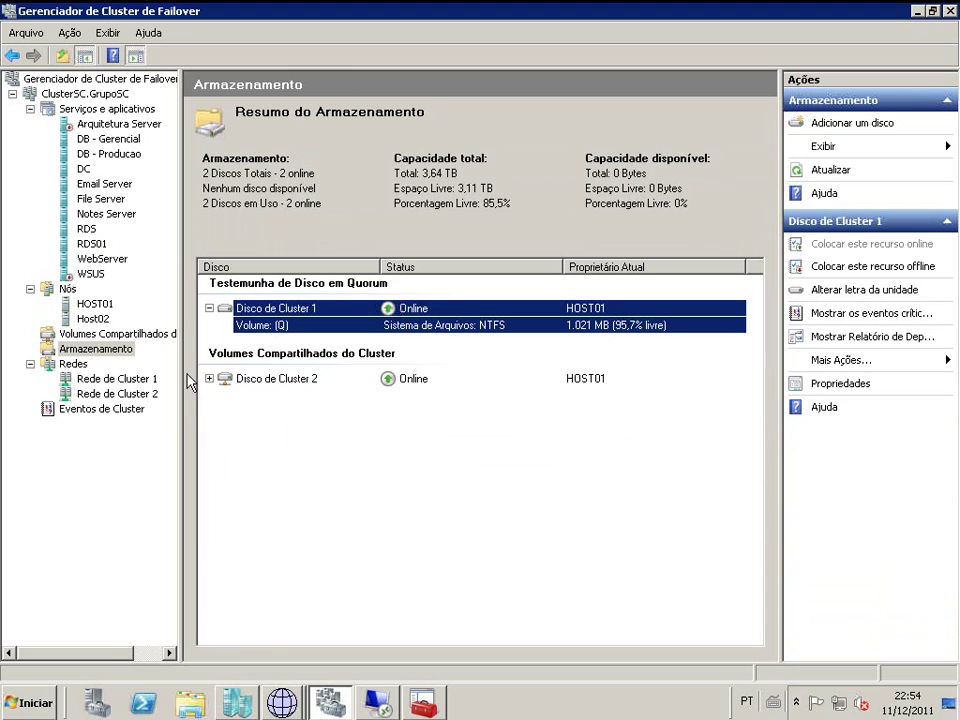
left_click(208, 379)
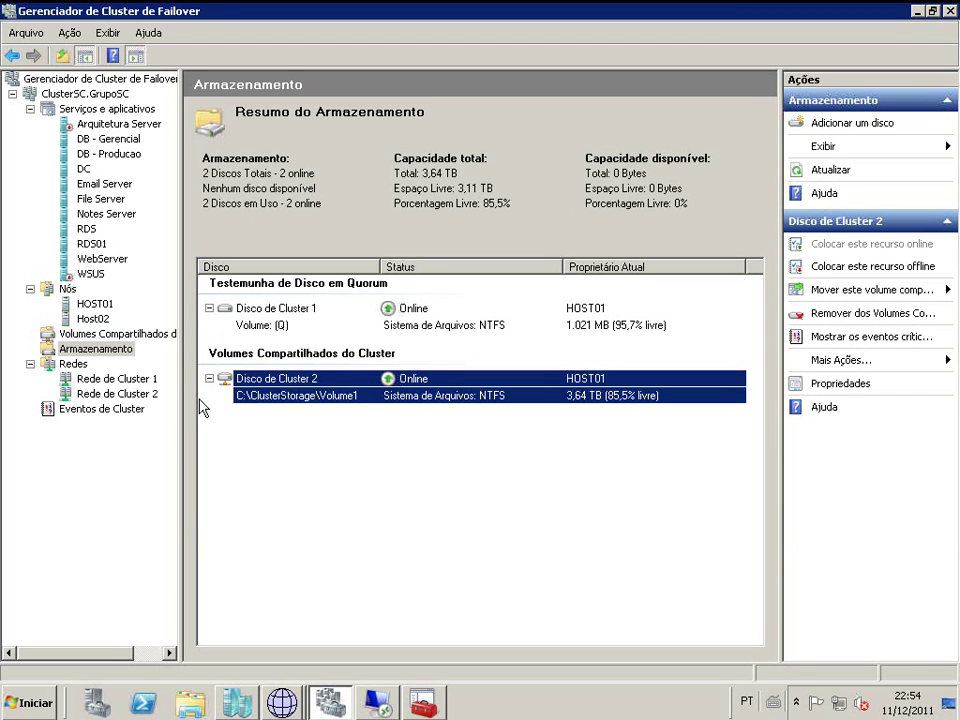
left_click(427, 707)
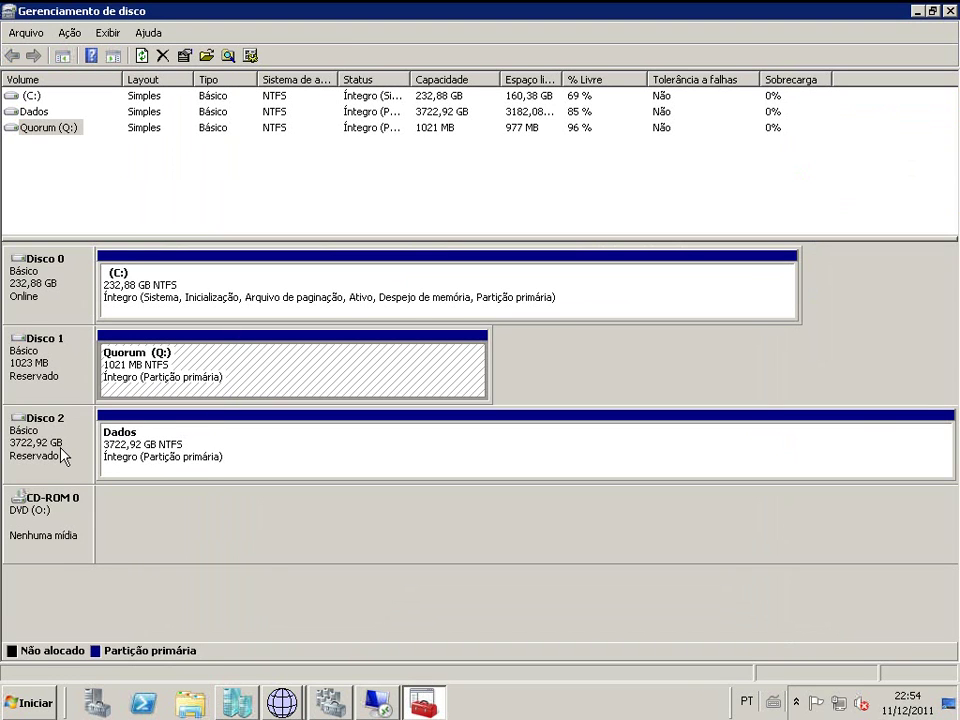
left_click(215, 450)
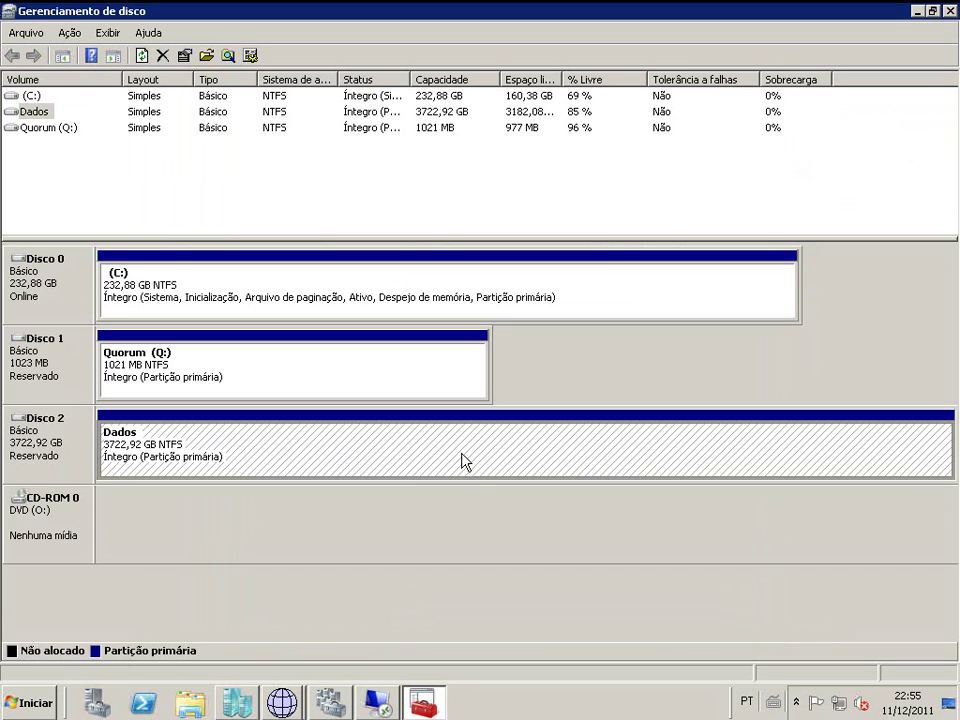
Switch to the host02 remote session, select the partition on Disco 2 to compare it, and minimize the session
left_click(377, 702)
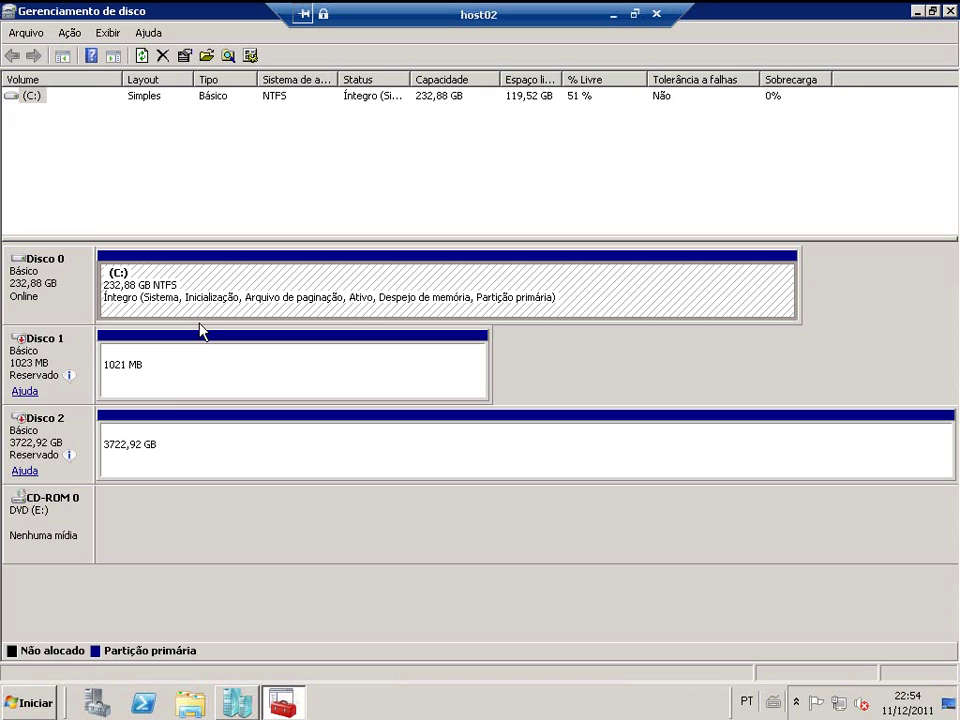
left_click(129, 448)
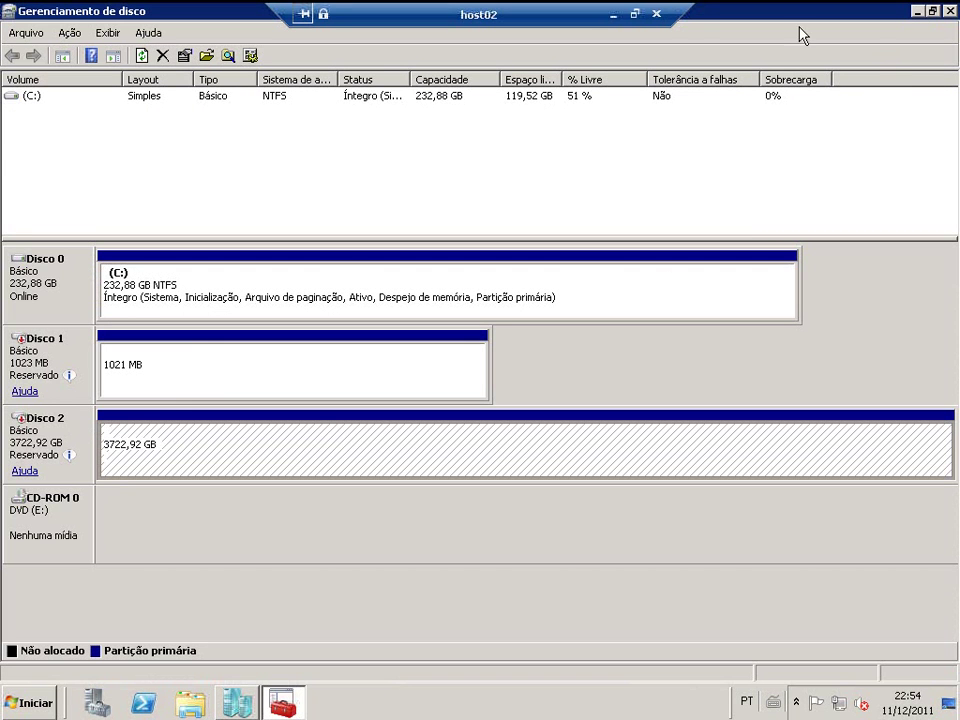
left_click(613, 14)
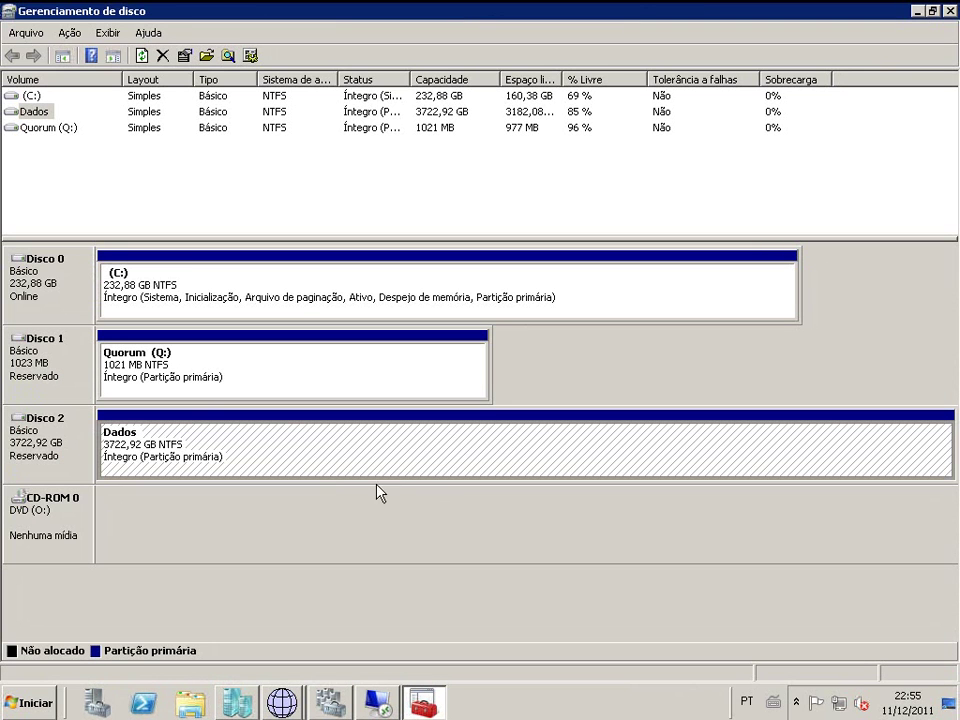
Minimize Disk Management and display the shared volume details of Disco de Cluster 2 in the RDS service summary
left_click(918, 12)
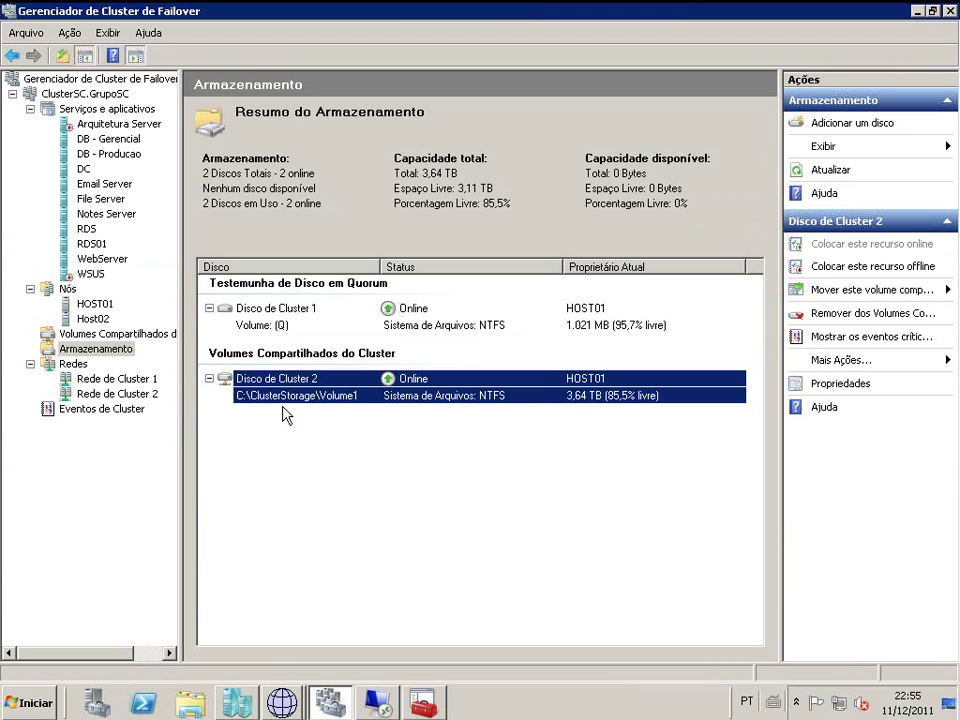
left_click(87, 228)
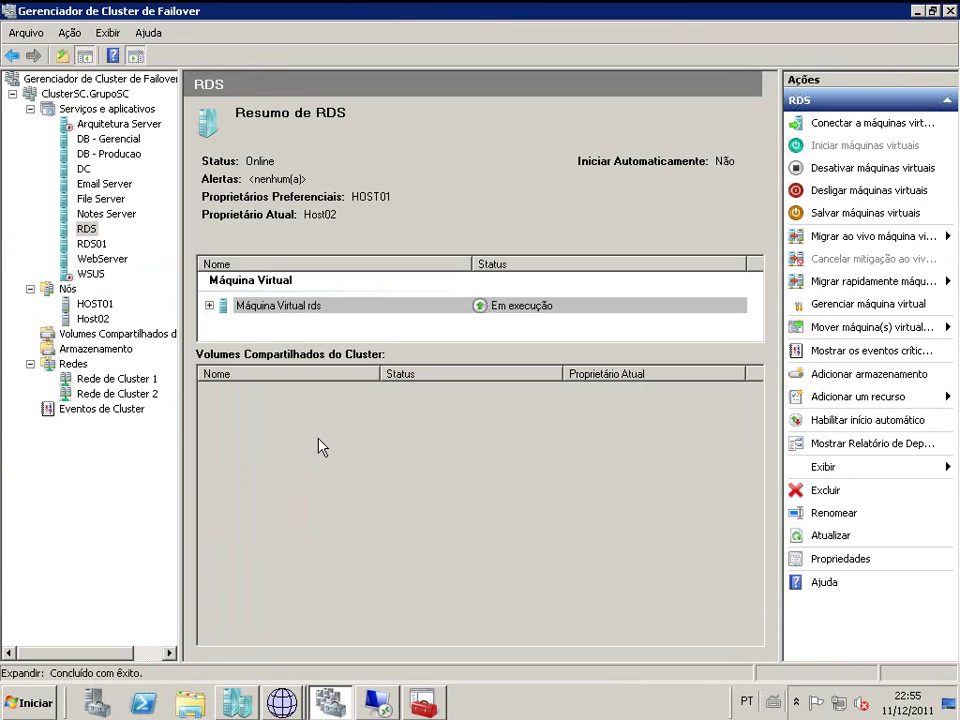
left_click(209, 390)
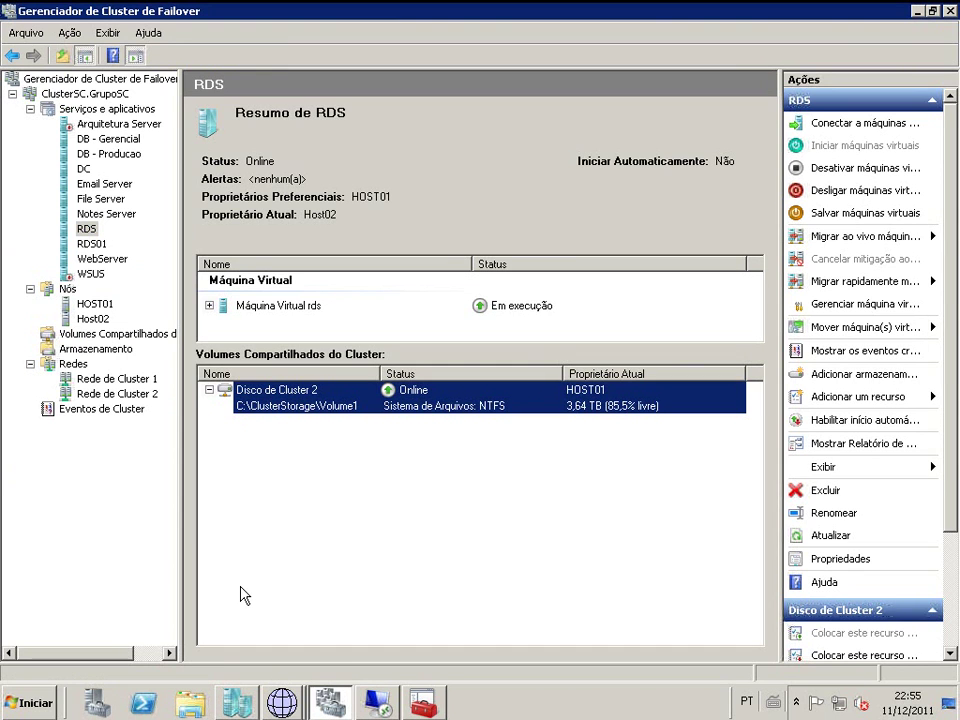
Browse on HOST01 to C:\ClusterStorage\Volume1 to examine the virtual machine folders on the shared volume
left_click(22, 702)
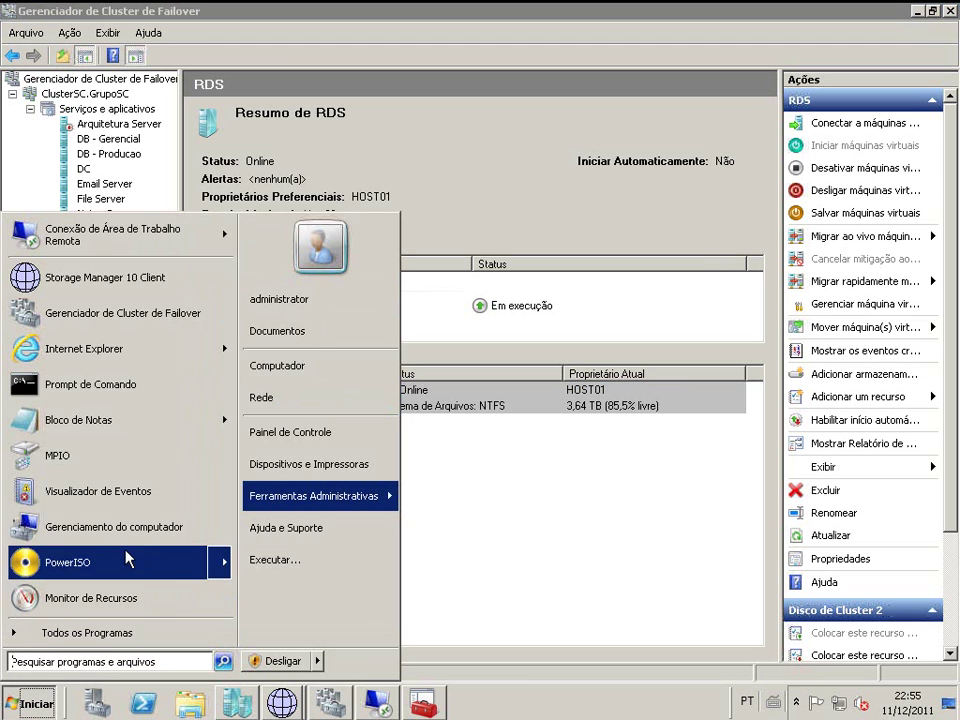
left_click(305, 368)
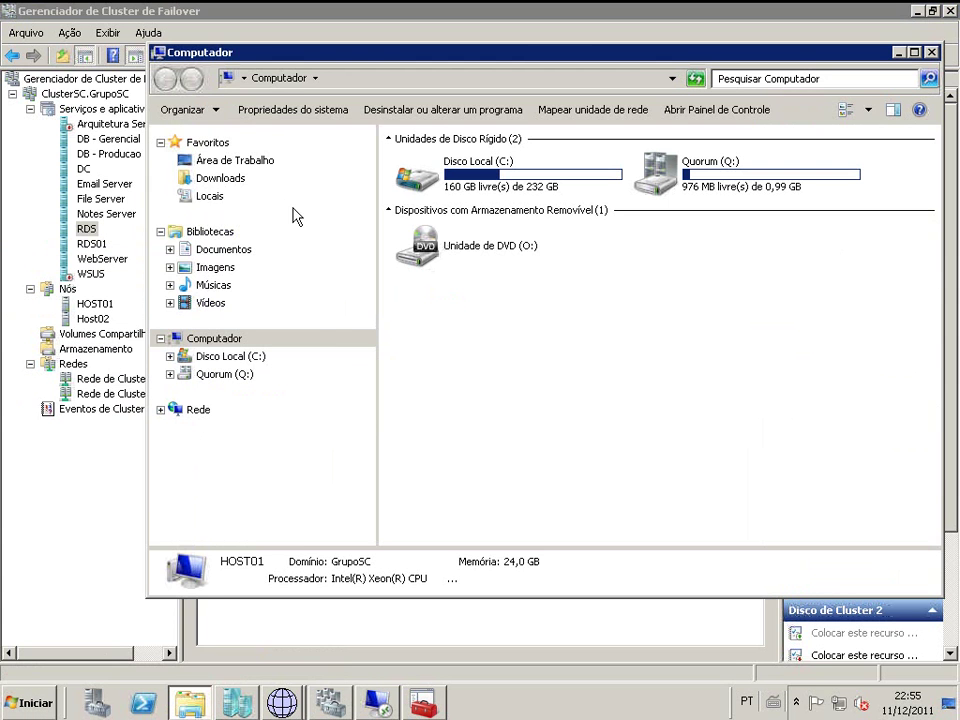
double_click(425, 178)
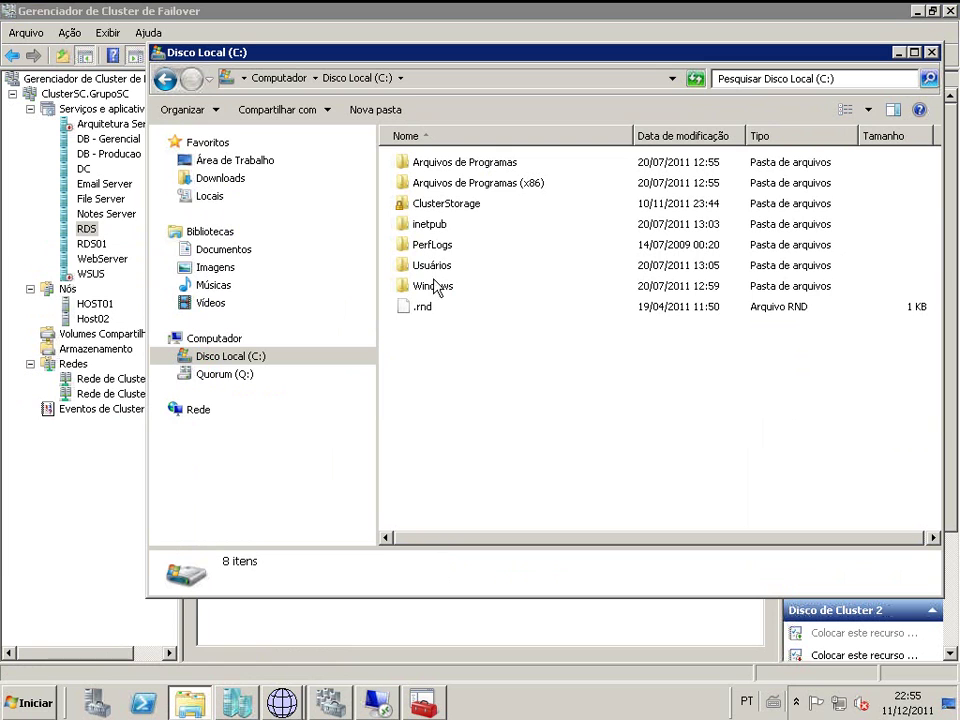
double_click(462, 205)
double_click(427, 163)
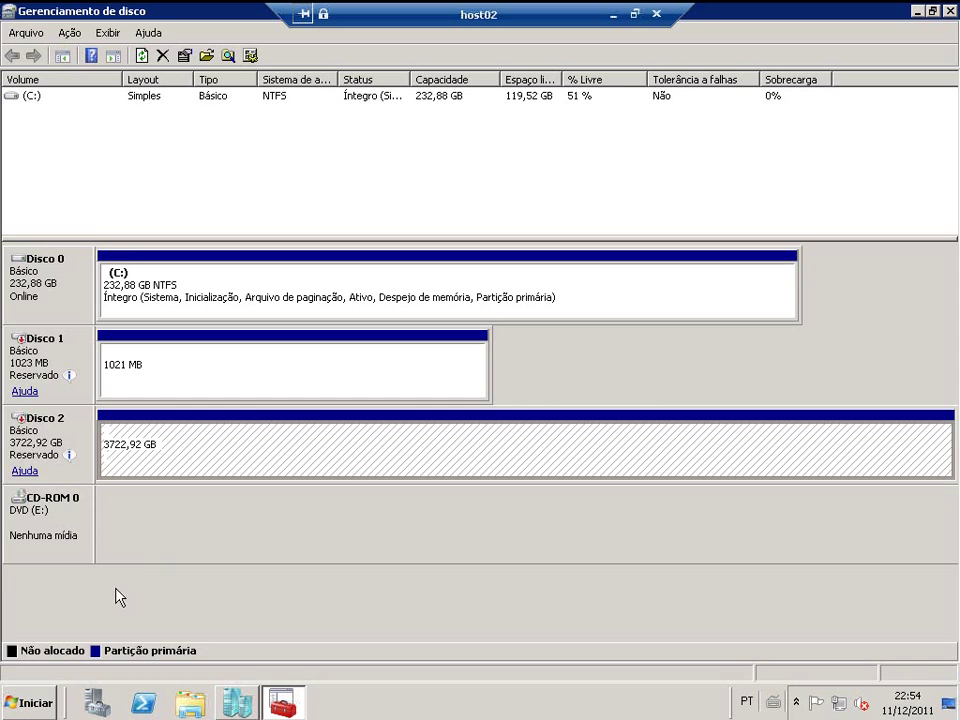
In the host02 remote session, browse to C:\ClusterStorage\Volume1 to compare its folders, and minimize the session
left_click(40, 696)
left_click(304, 326)
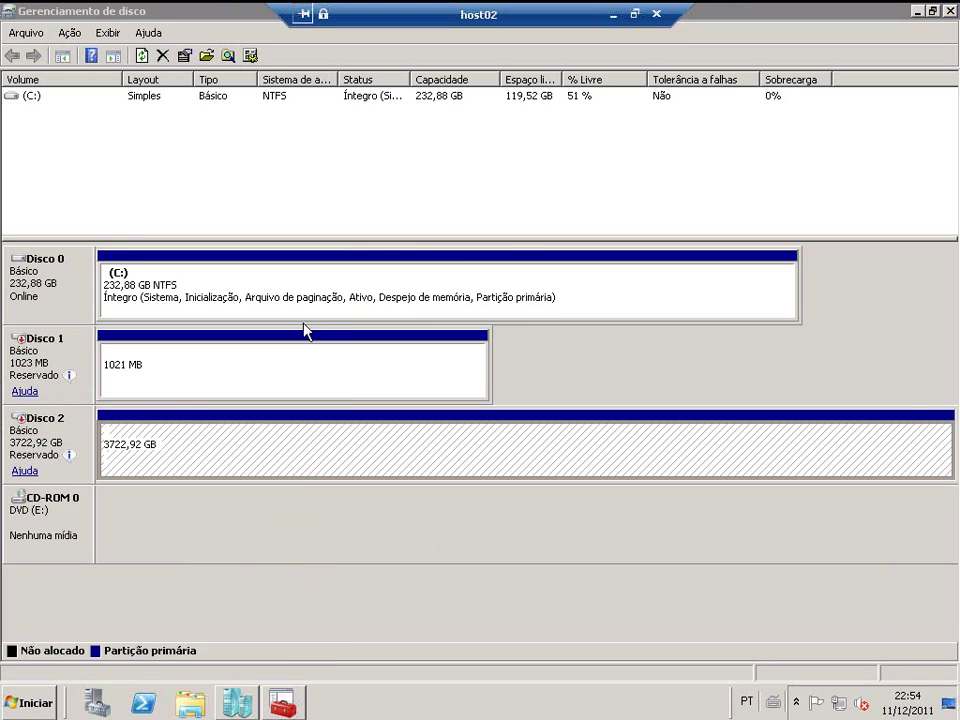
double_click(476, 252)
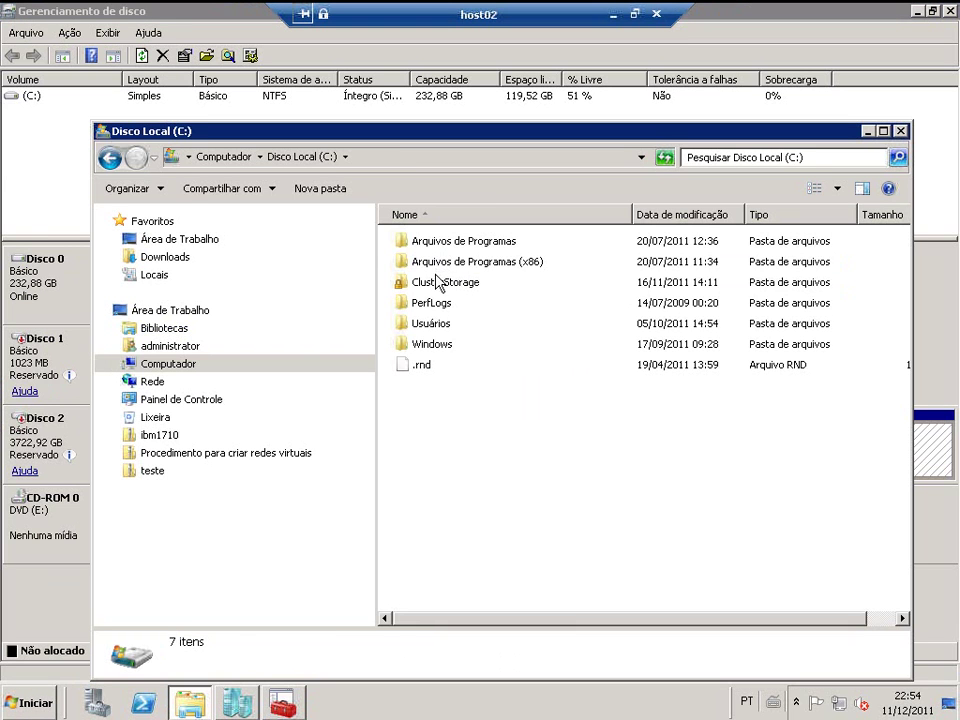
double_click(436, 279)
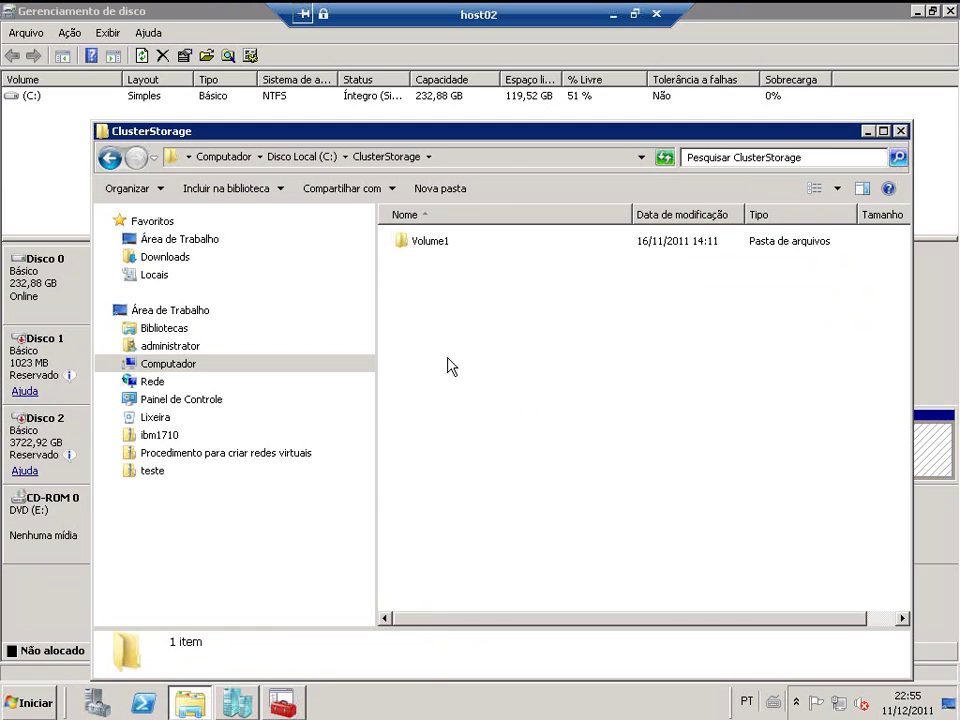
double_click(446, 244)
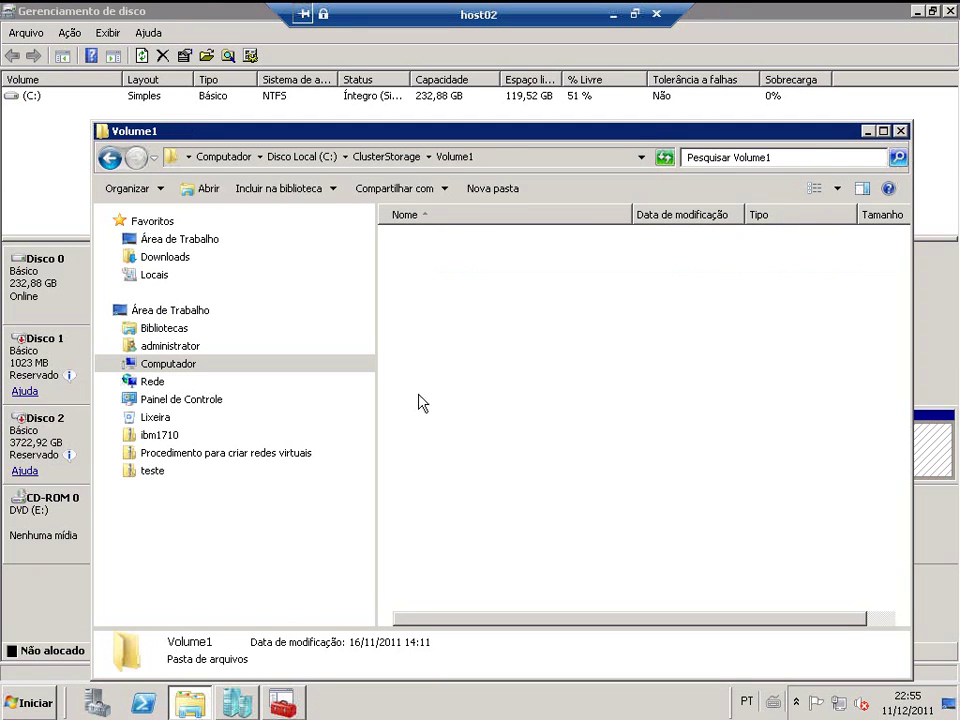
mouse_move(422, 413)
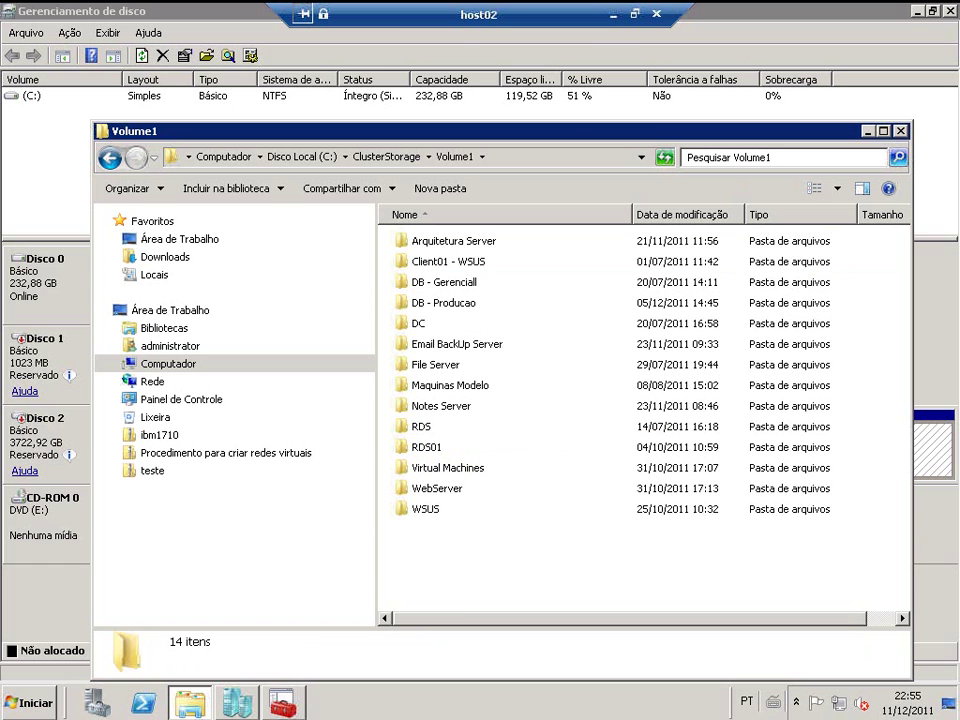
left_click(613, 14)
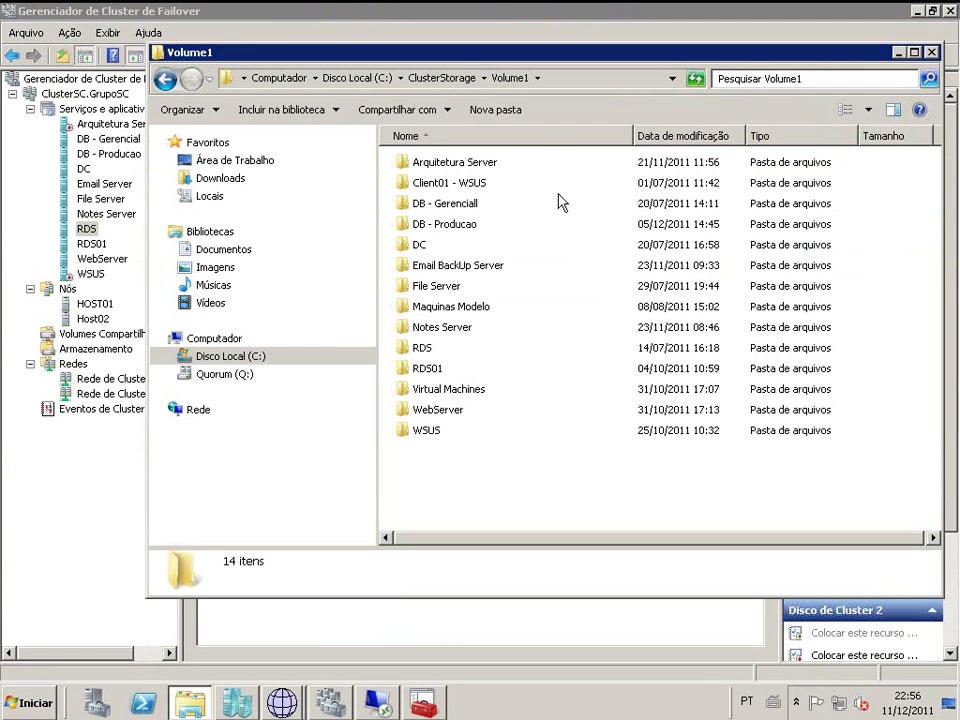
Switch to IBM DS Storage Manager, select Storage Subsystem SC-STORAGE and bring up its Subsystem Management summary
mouse_move(282, 703)
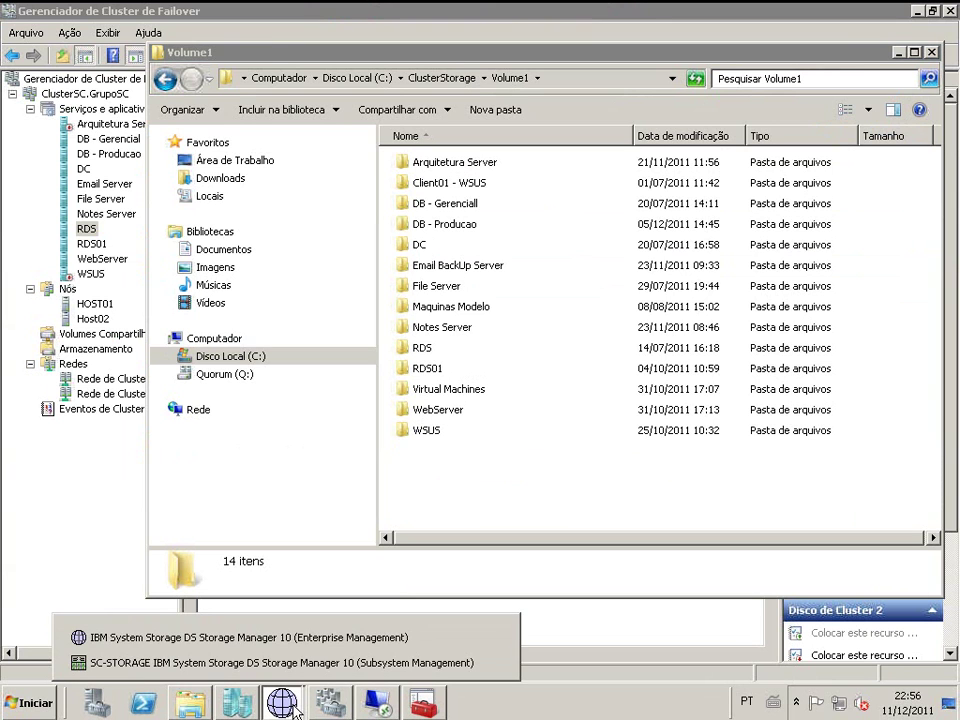
left_click(218, 645)
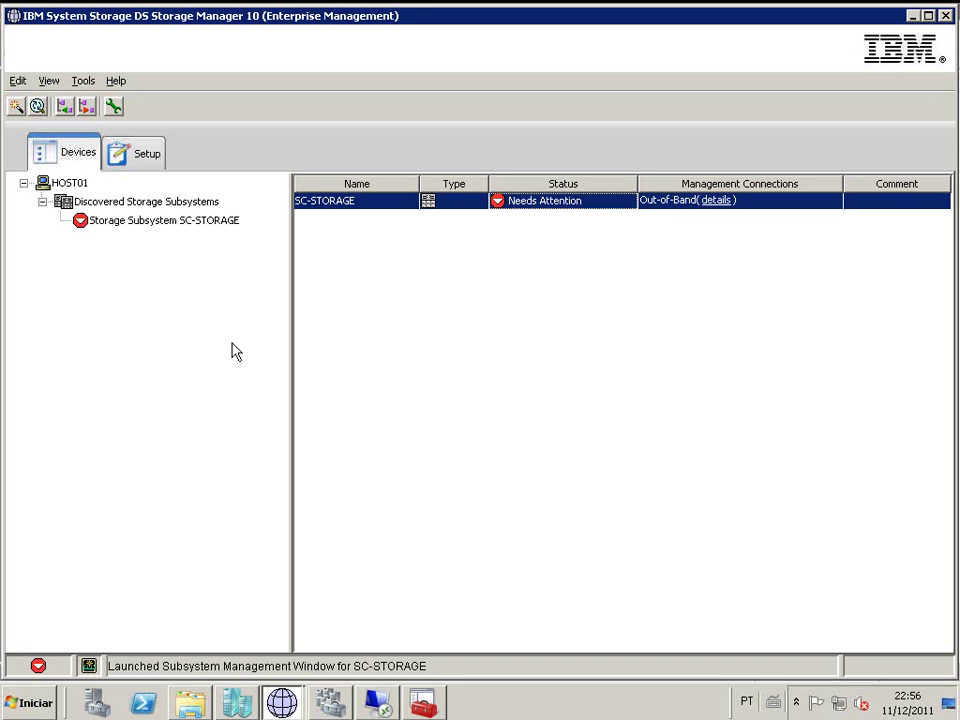
left_click(155, 224)
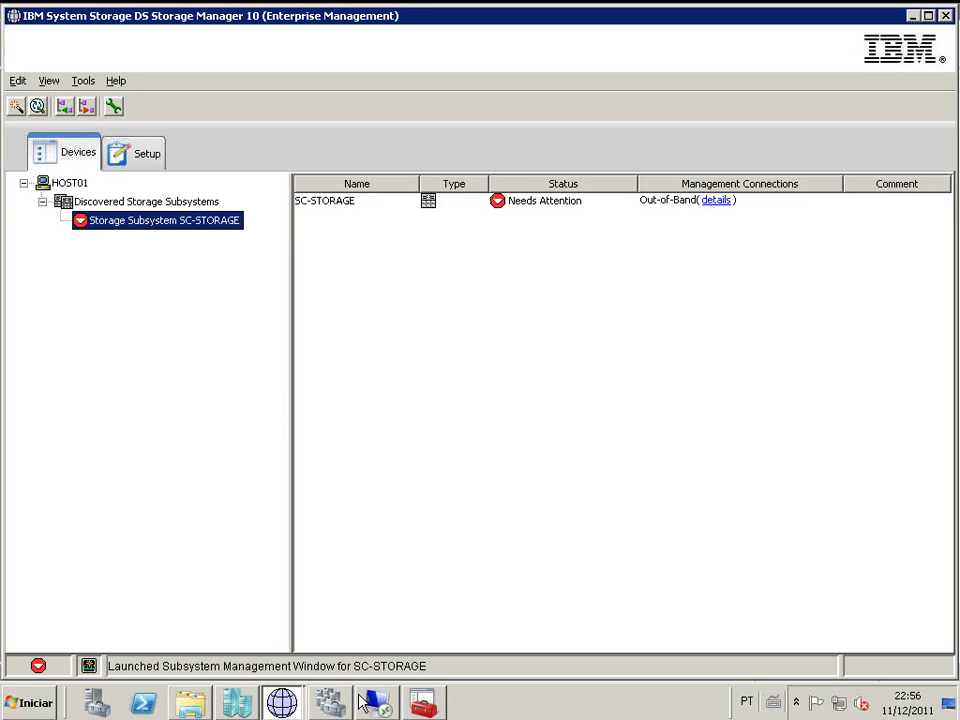
mouse_move(282, 700)
left_click(263, 663)
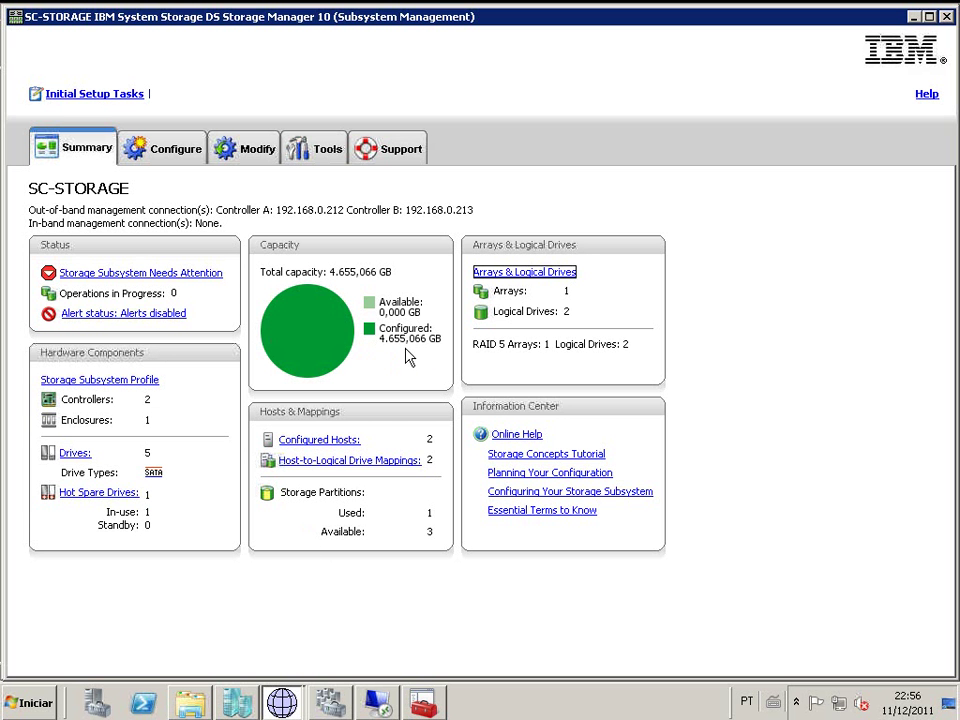
Examine the Quorum and Data logical drives of the RAID 5 array in SC-STORAGE's Arrays & Logical Drives, and close the dialog
left_click(528, 273)
left_click(359, 243)
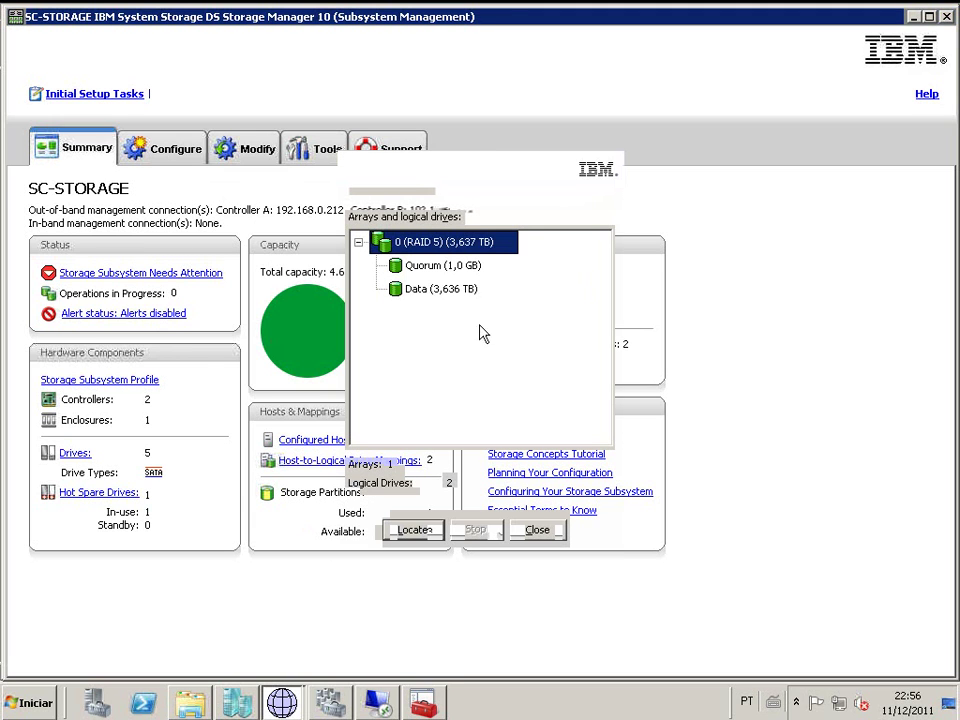
left_click(472, 289)
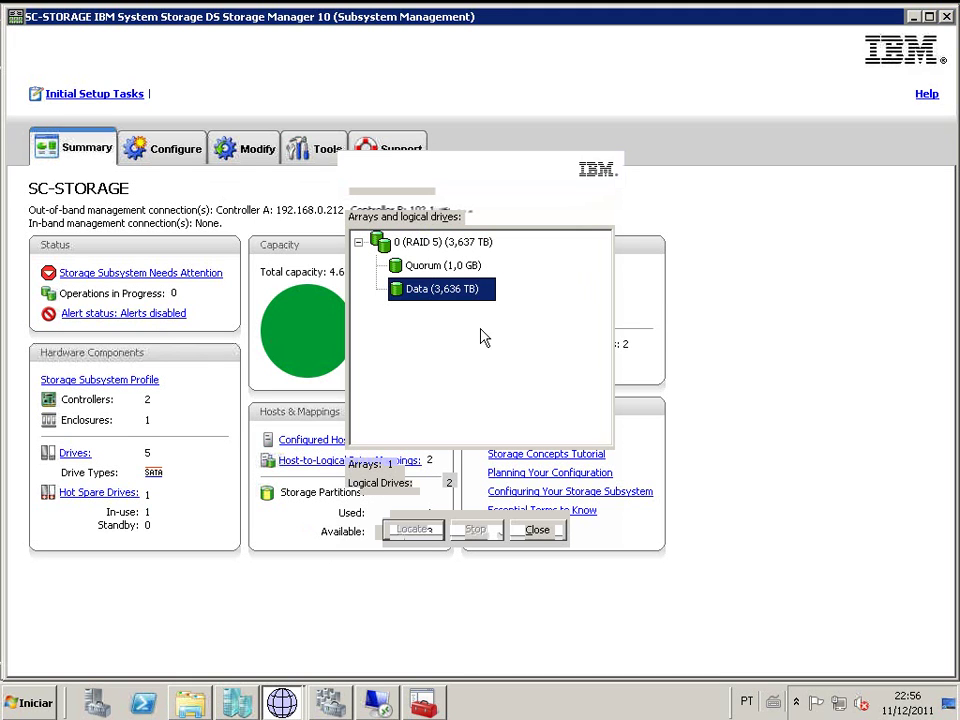
left_click(455, 268)
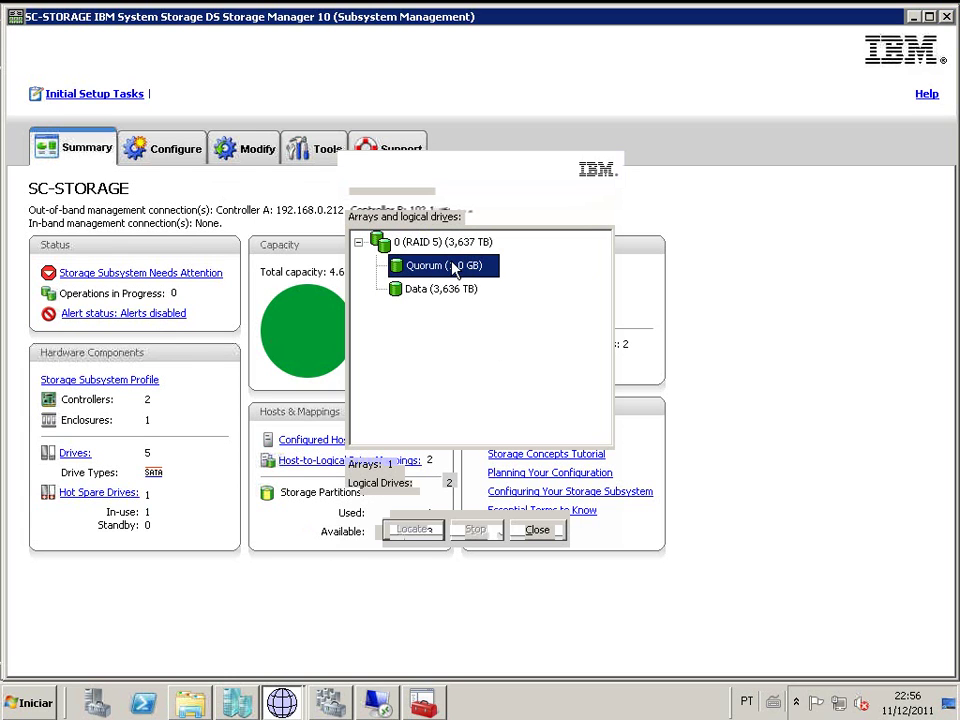
left_click(478, 292)
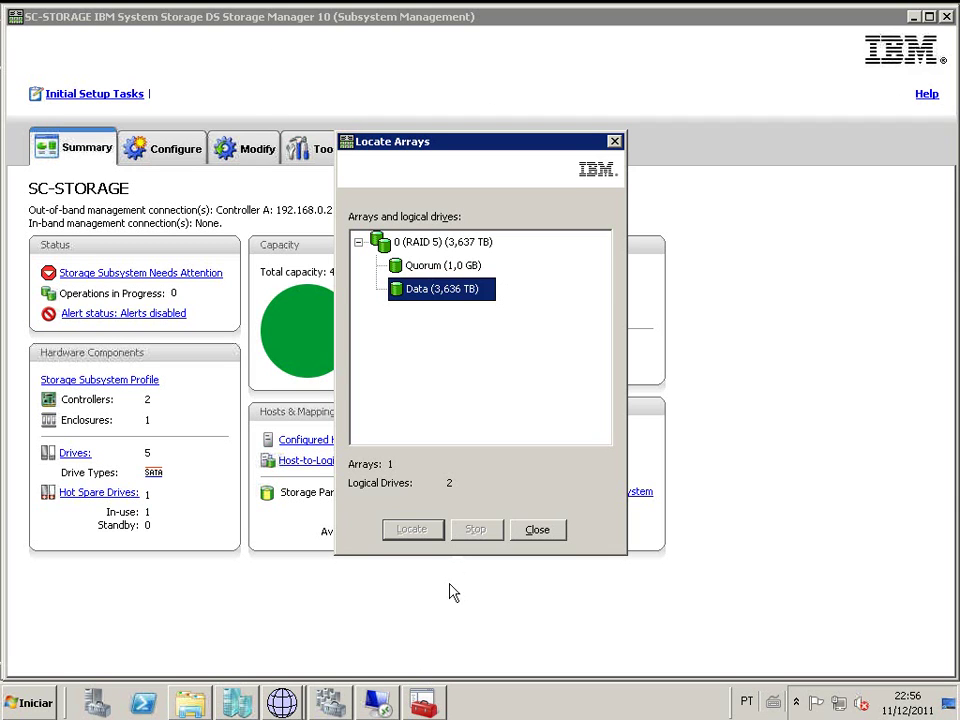
left_click(614, 141)
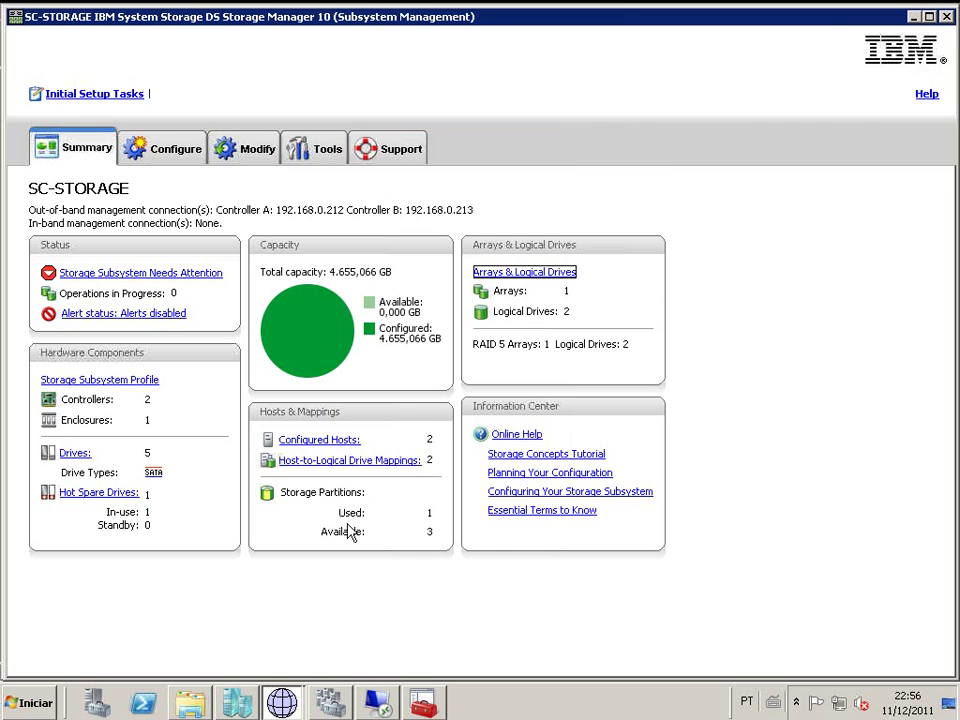
Return to the Failover Cluster Manager and expand Disco de Cluster 2 under the cluster shared volumes
left_click(333, 696)
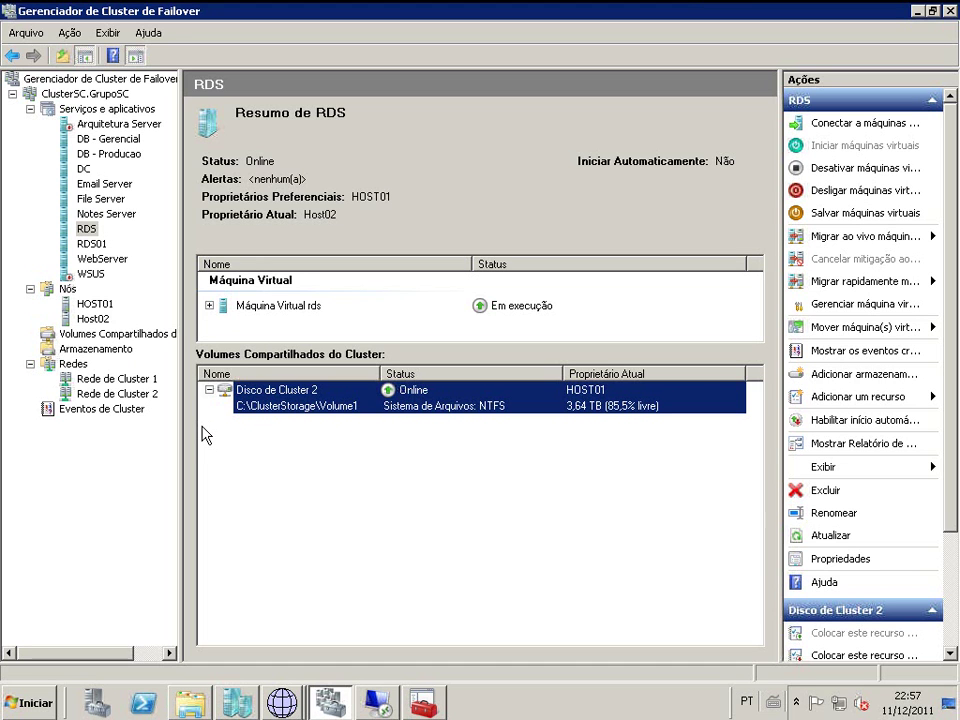
left_click(152, 336)
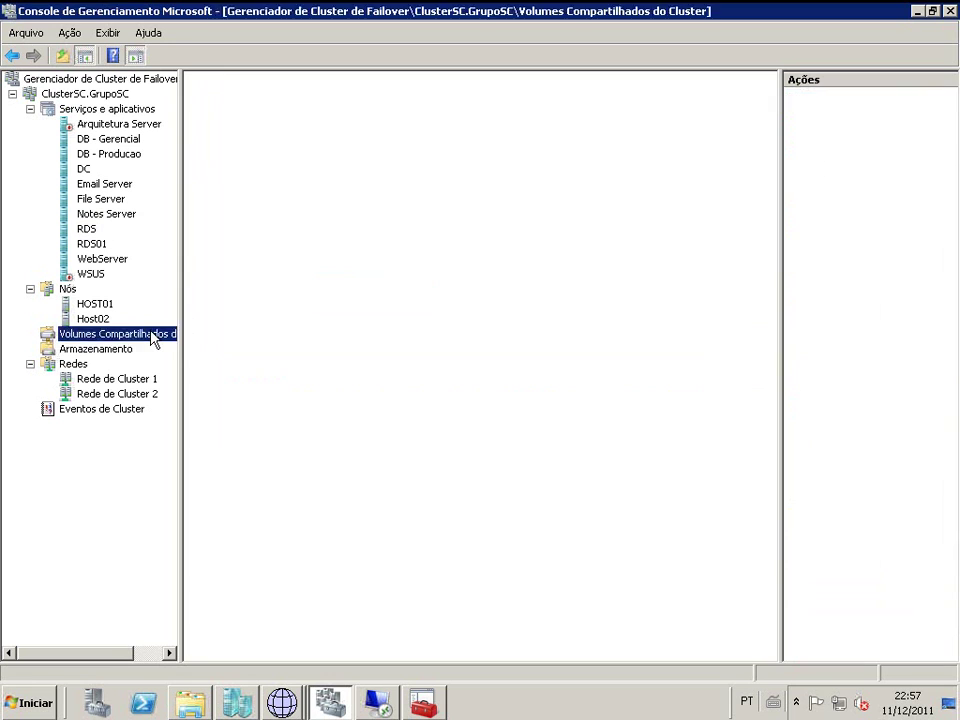
left_click(209, 280)
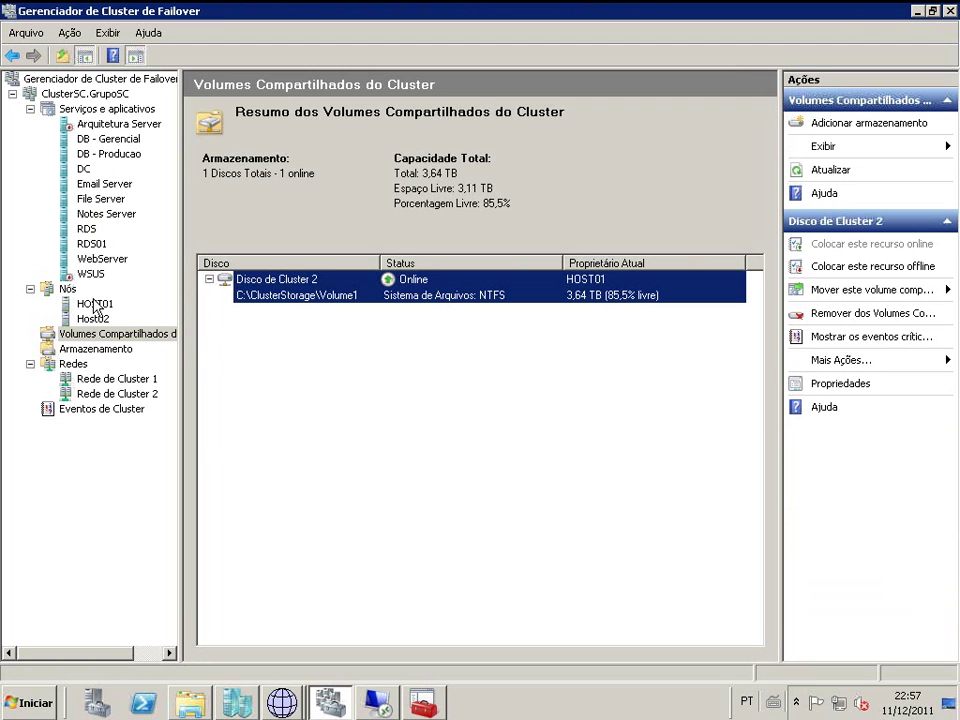
Review the clustered virtual machines under Serviços e aplicativos and connect to the File Server virtual machine
left_click(89, 110)
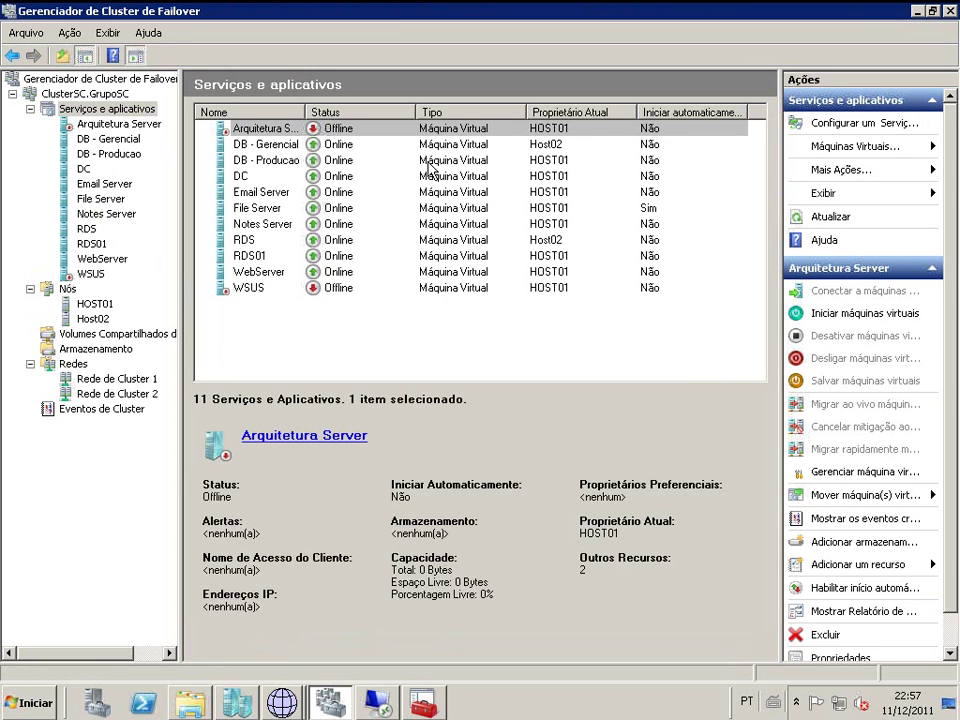
left_click(338, 178)
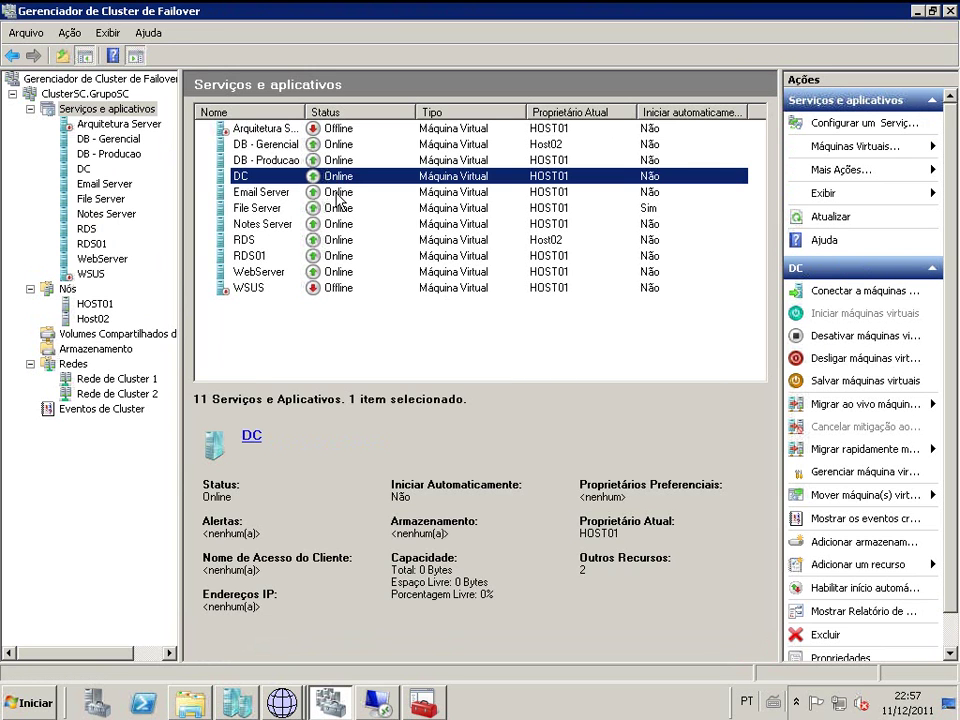
left_click(337, 192)
left_click(351, 210)
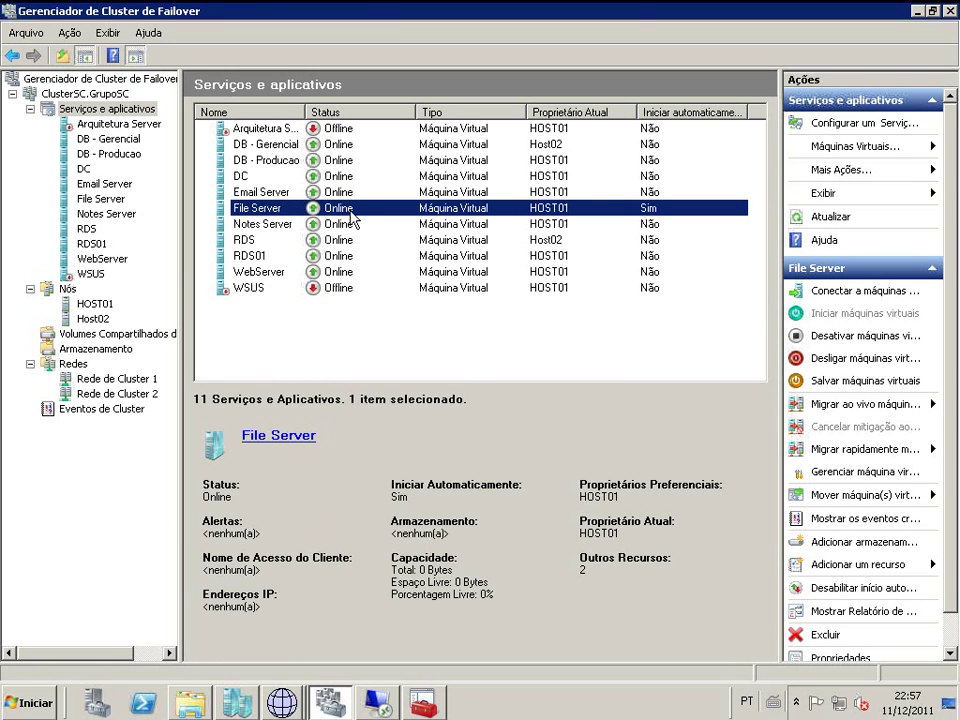
right_click(352, 218)
left_click(355, 219)
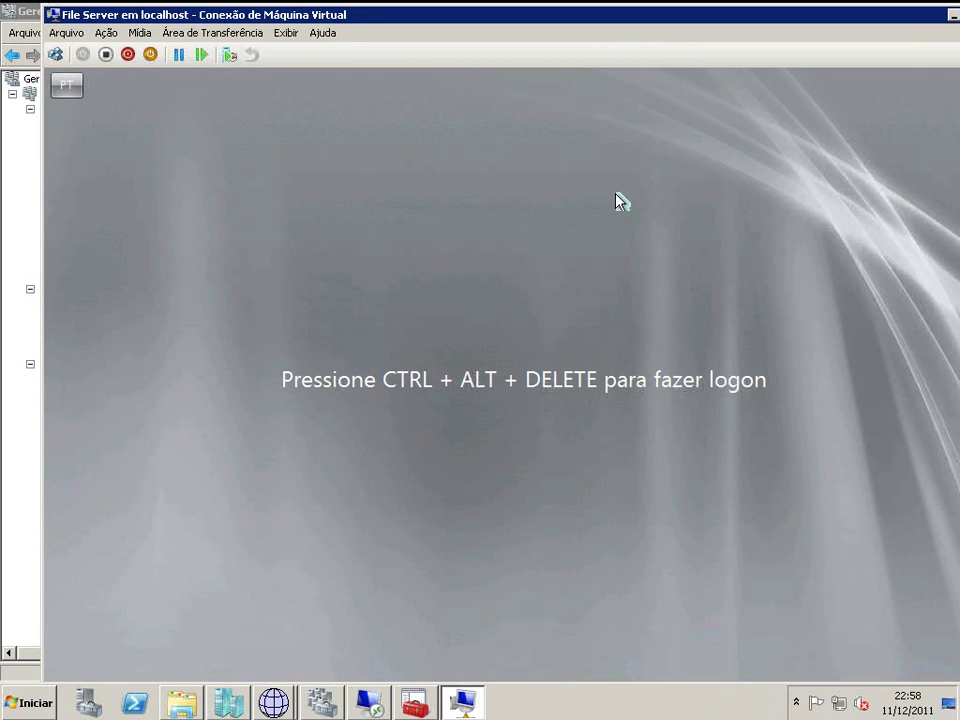
Switch to Hyper-V Manager and compare the virtual machines on HOST01 and HOST02, selecting File Server on HOST01
left_click(229, 702)
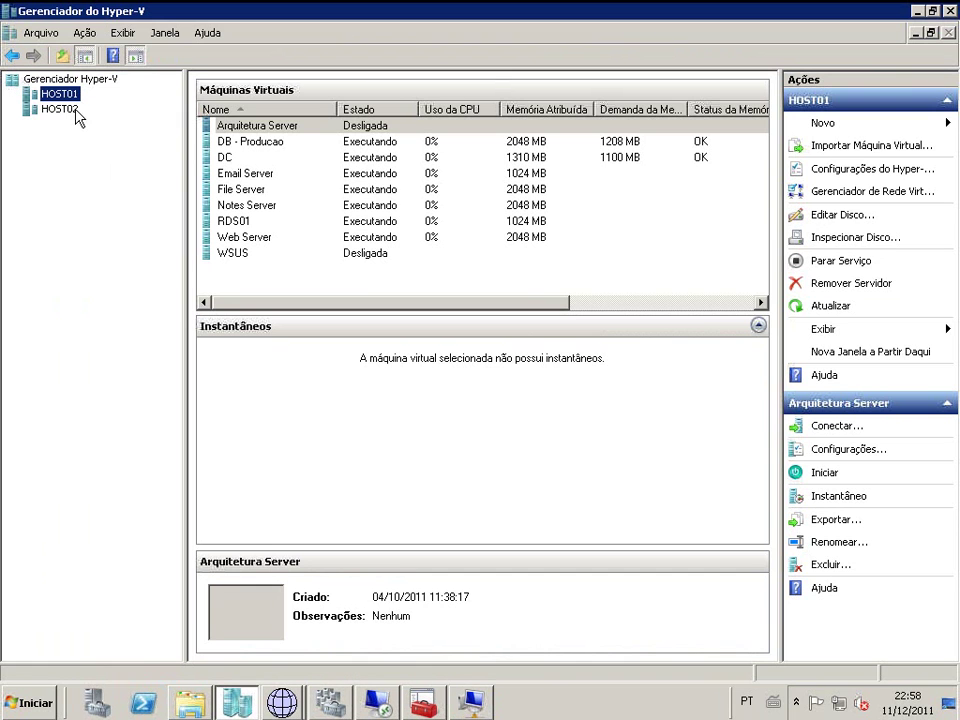
left_click(237, 189)
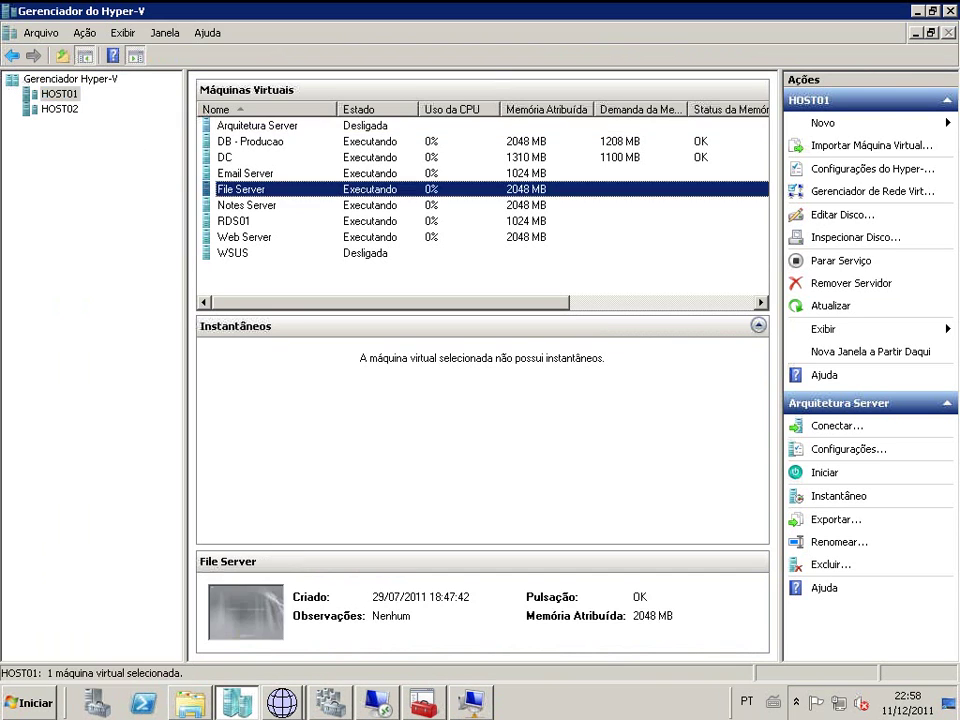
left_click(59, 109)
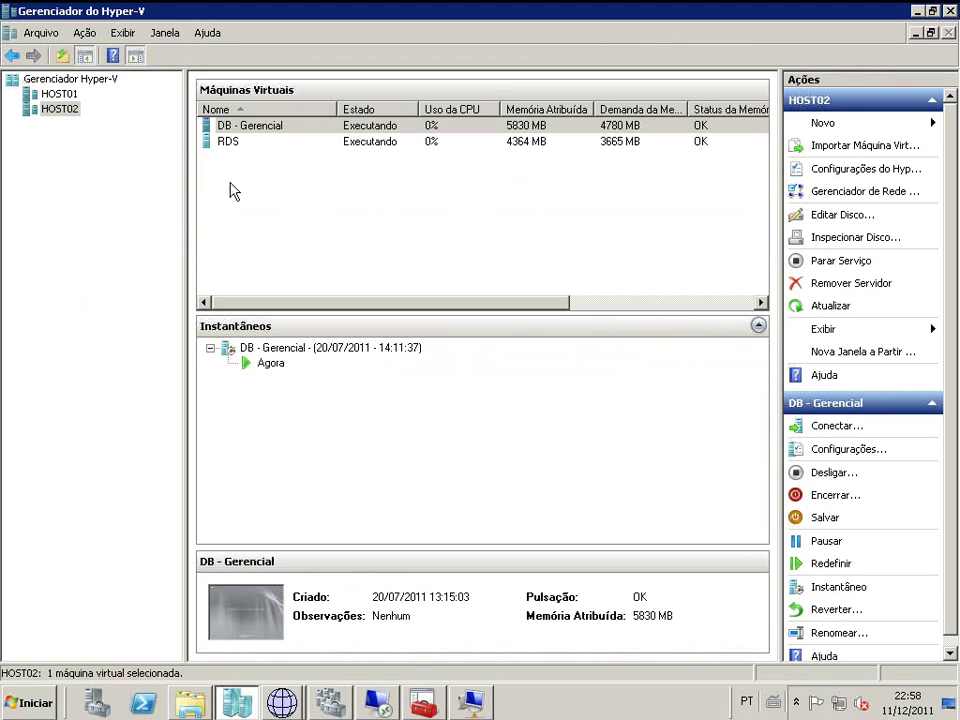
left_click(59, 94)
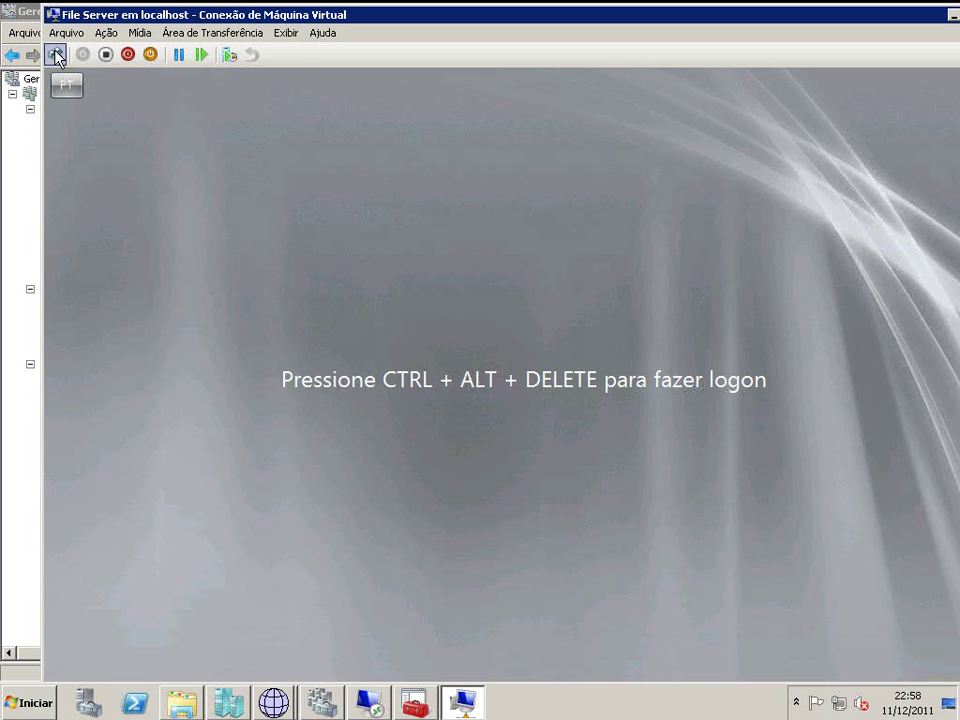
Return to the File Server virtual machine connection and log on to the administrator session with the account password
left_click(57, 57)
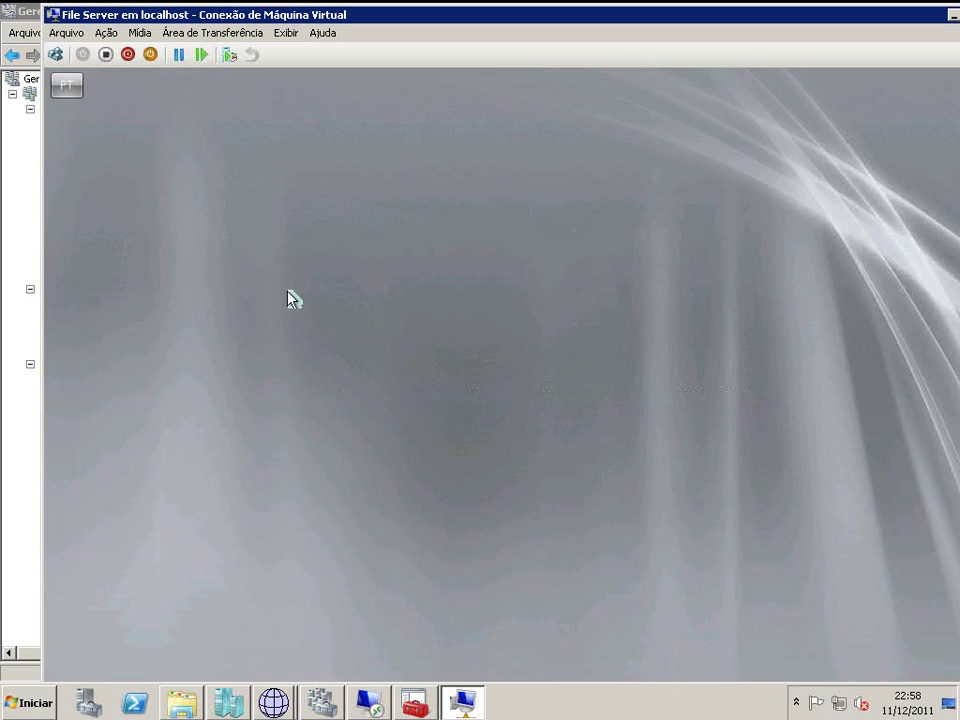
left_click(446, 480)
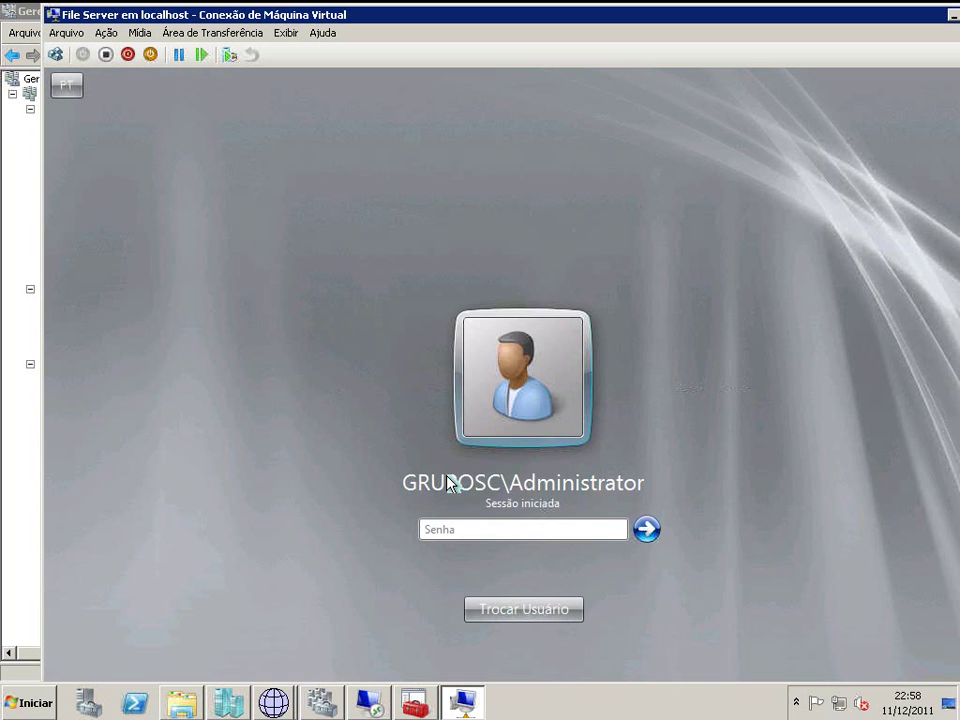
type("*********")
key("Return")
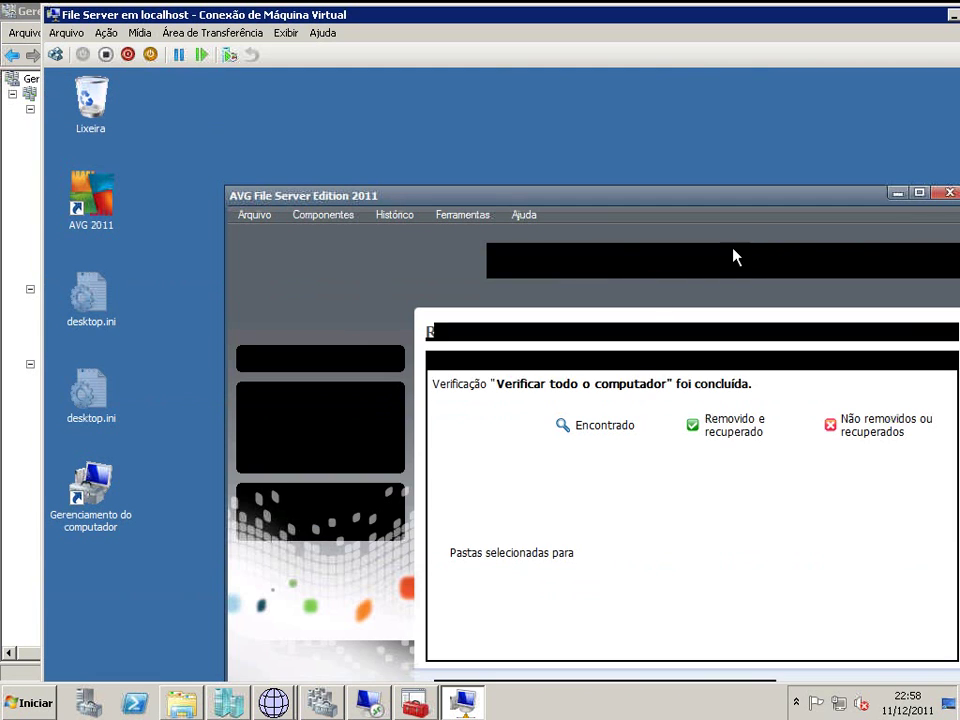
Maximize the File Server virtual machine window and run ipconfig in a command prompt inside the guest
double_click(73, 14)
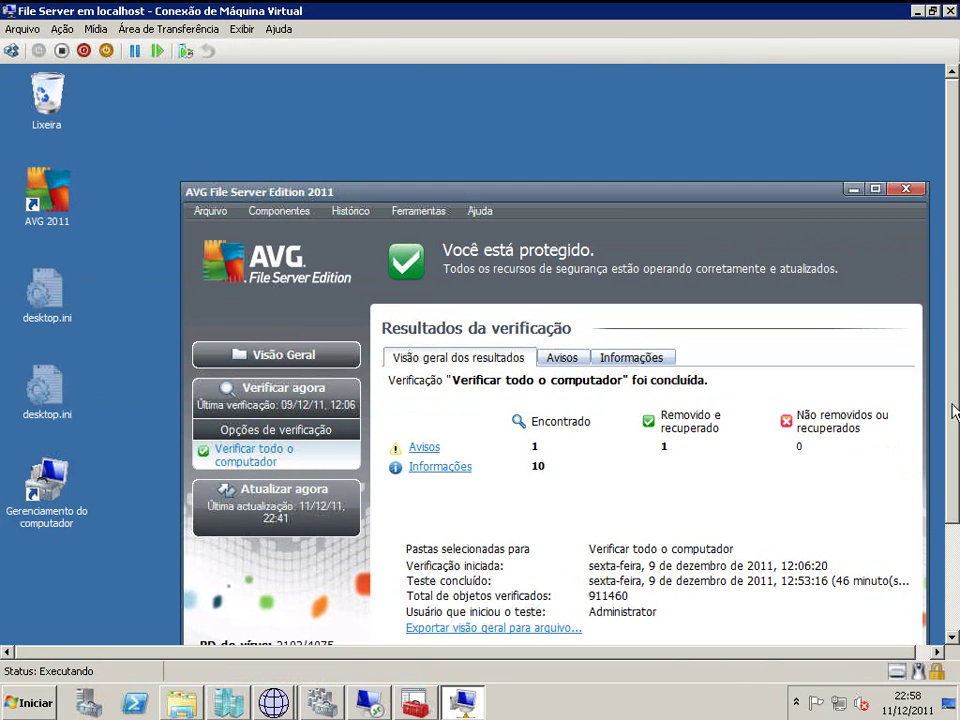
left_click(38, 636)
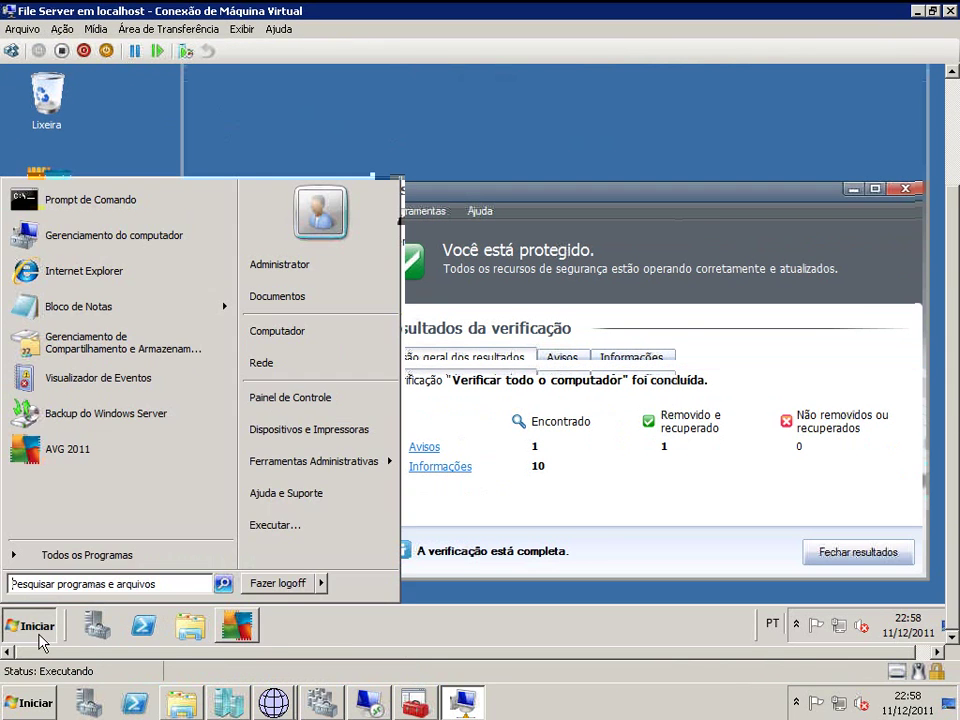
left_click(65, 205)
type("ipcon")
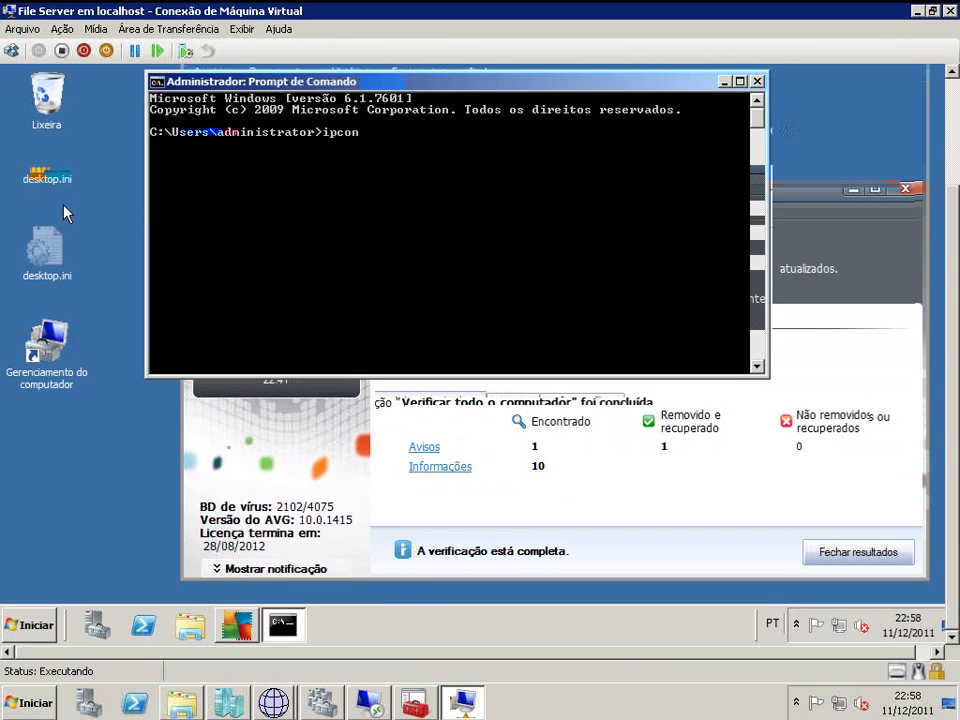
type("fig")
key("Return")
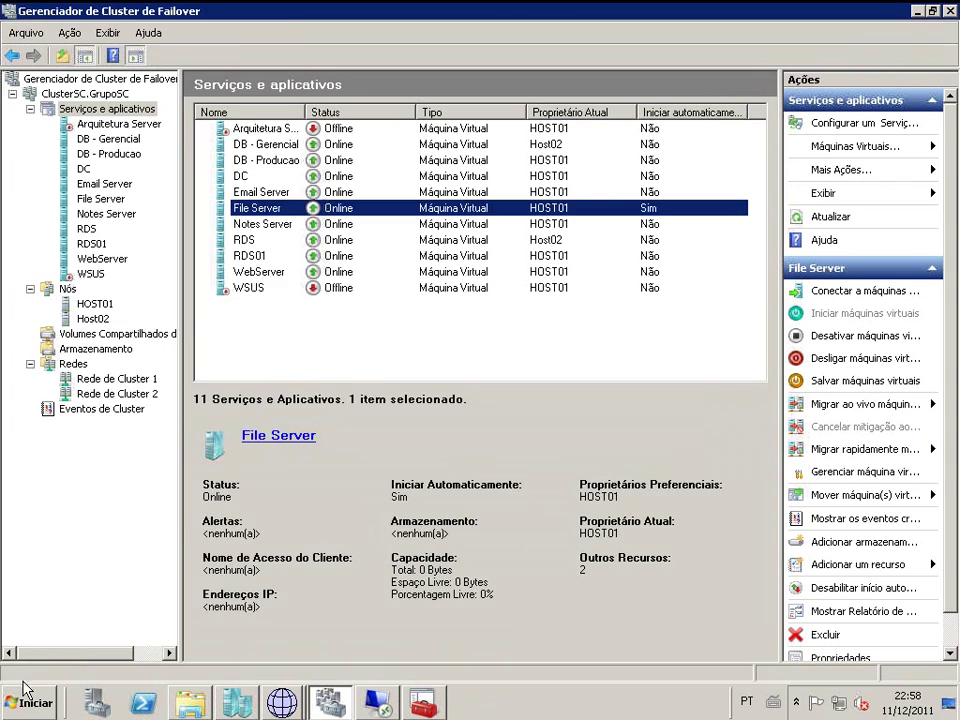
Open a command prompt on the host and start a continuous ping with ping 192.168.0.225 -t
left_click(28, 700)
left_click(39, 383)
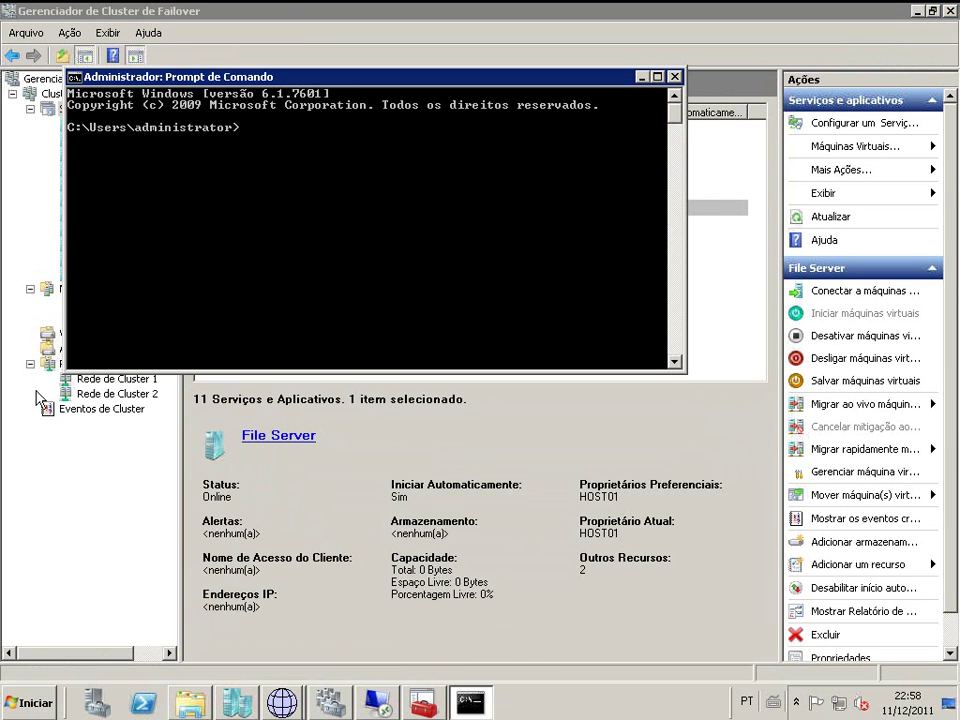
type("ping 192.168.0.225")
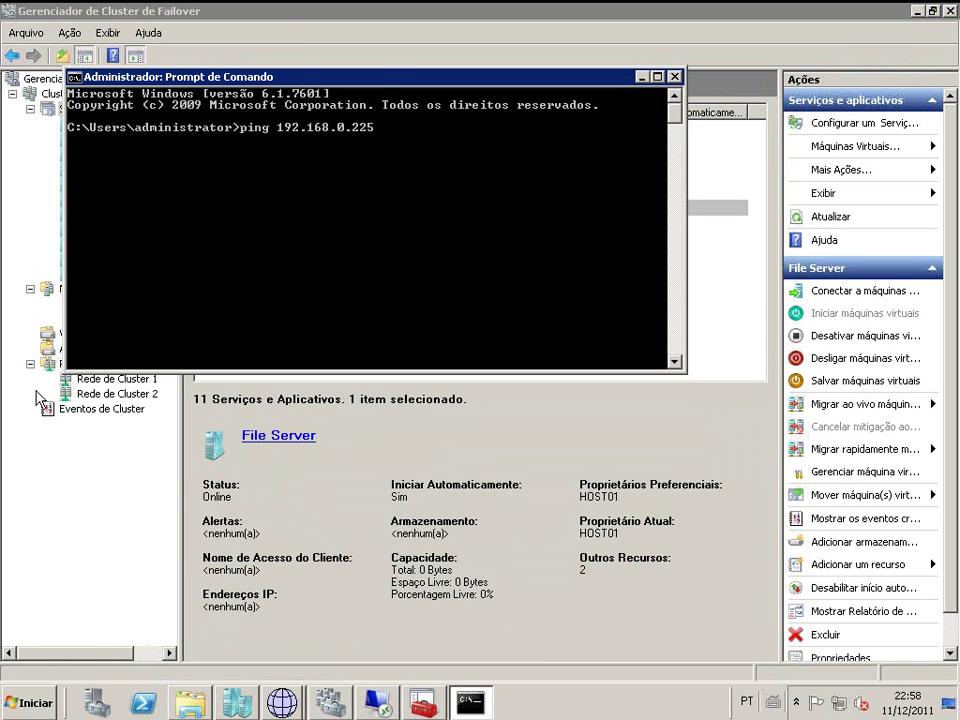
type(" -t")
key("Return")
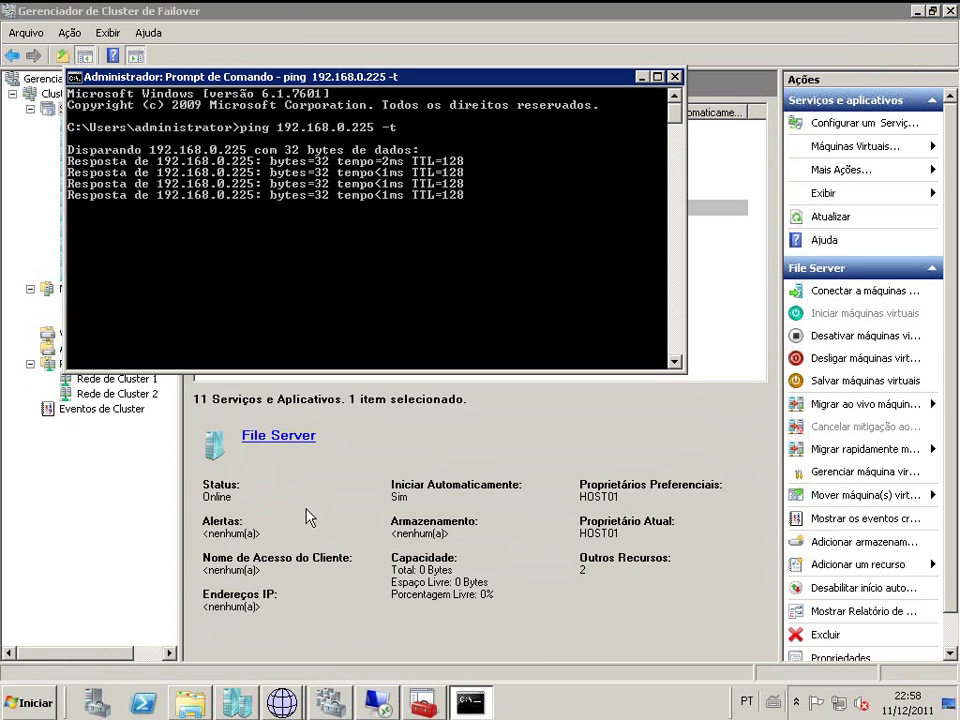
Review the File Server summary in Failover Cluster Manager and compare the virtual machines on HOST01 and HOST02 in Hyper-V Manager
left_click(611, 437)
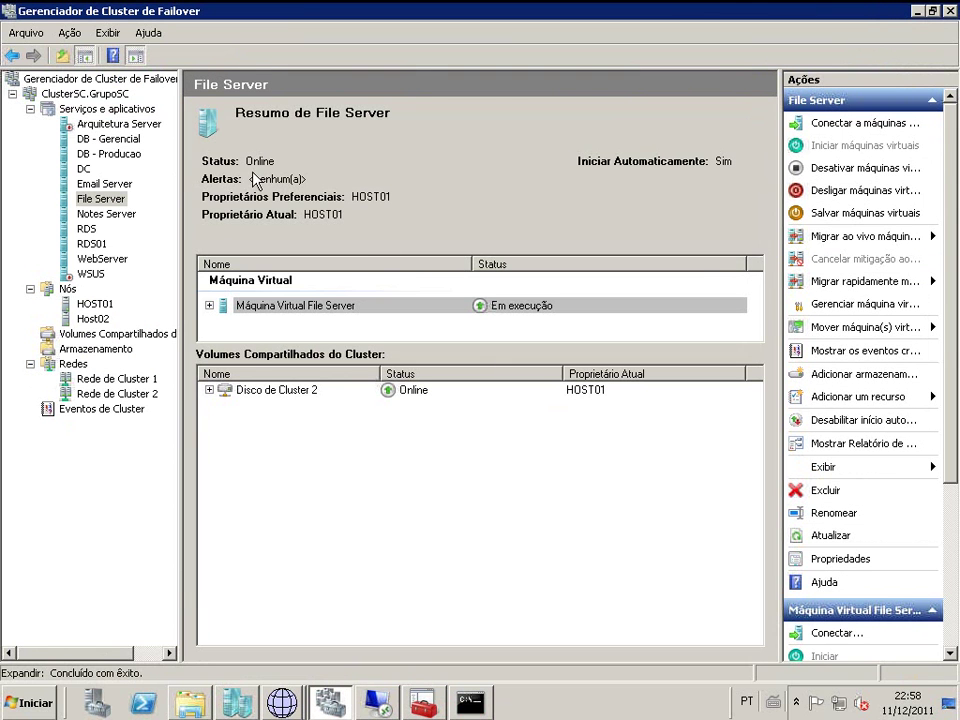
left_click(128, 200)
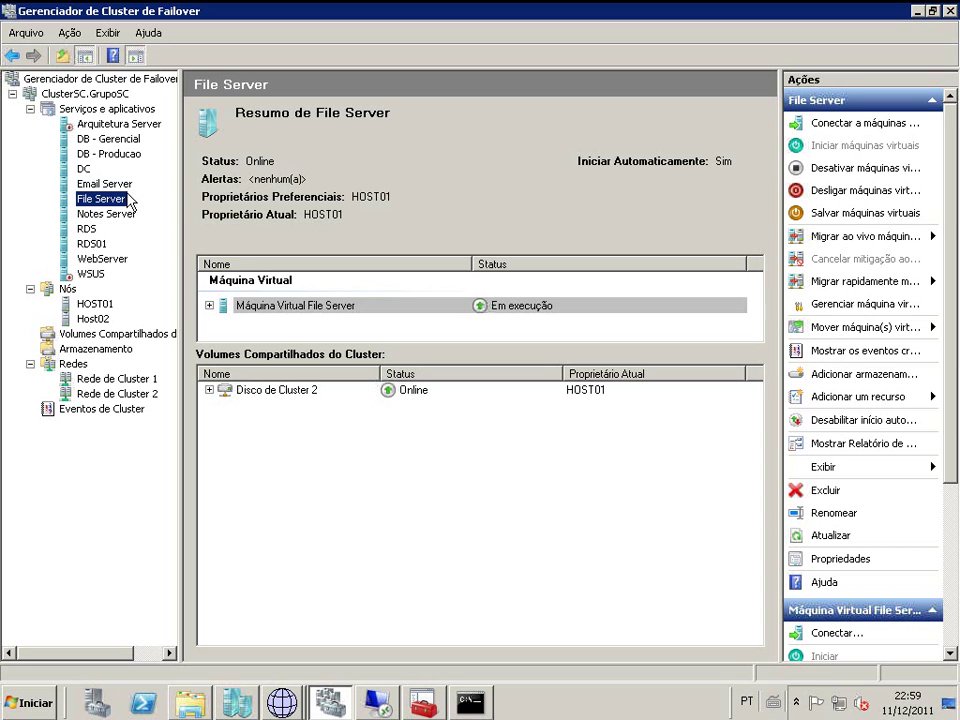
left_click(237, 703)
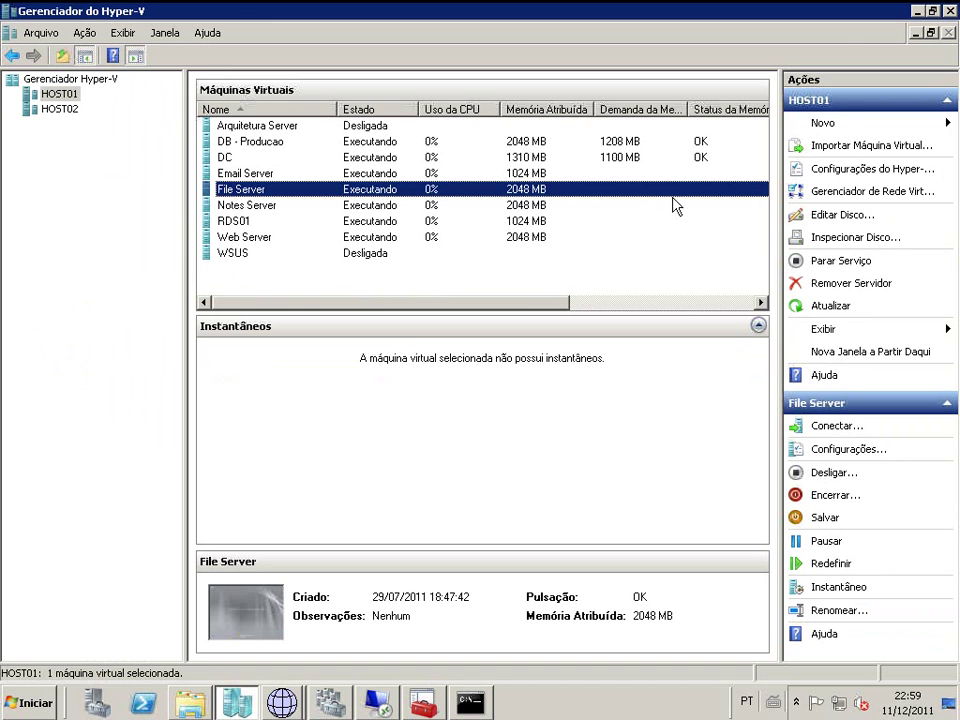
left_click(920, 12)
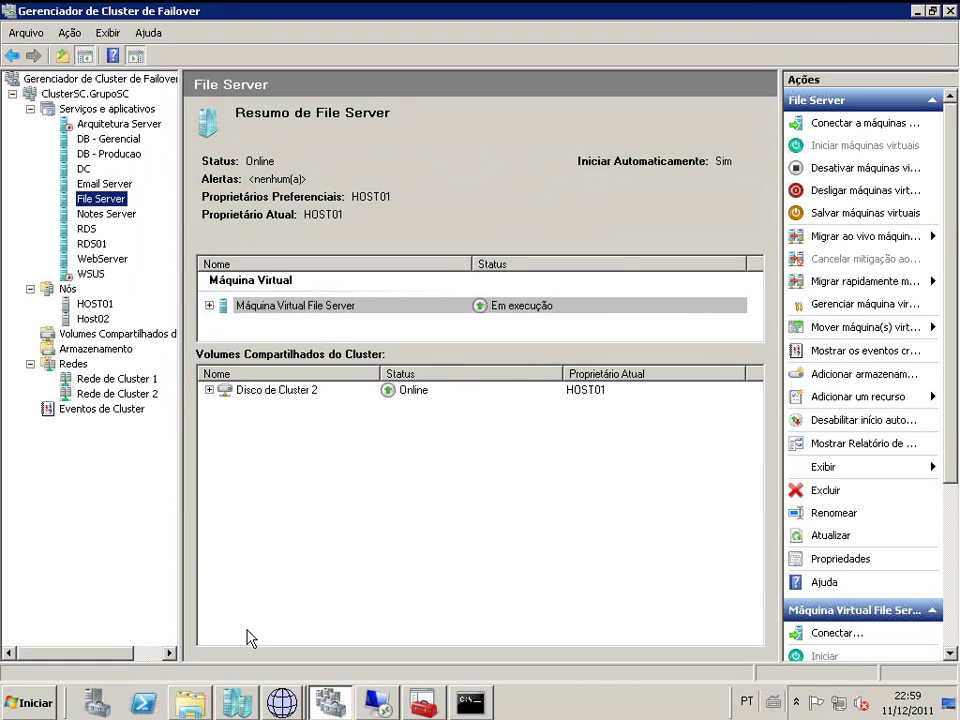
key("alt+Tab")
left_click(62, 107)
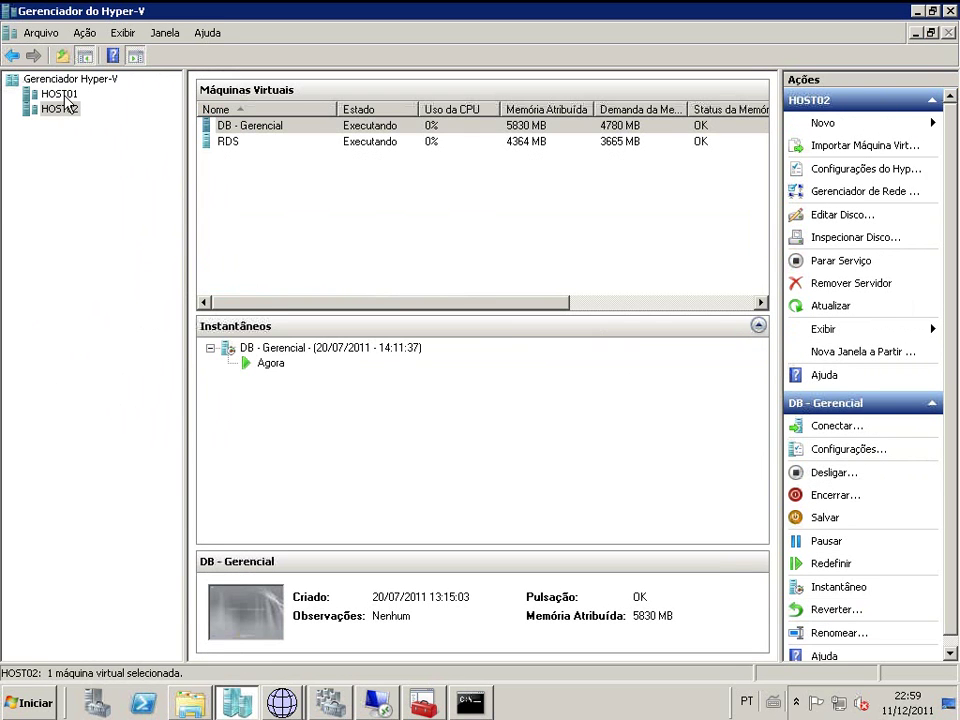
left_click(62, 94)
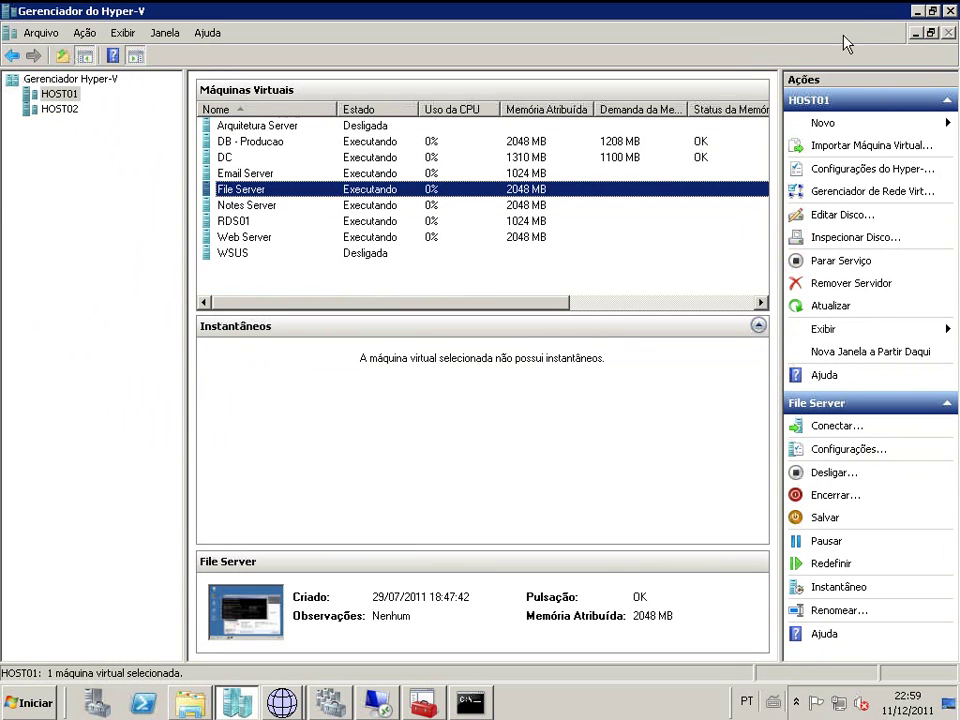
left_click(916, 11)
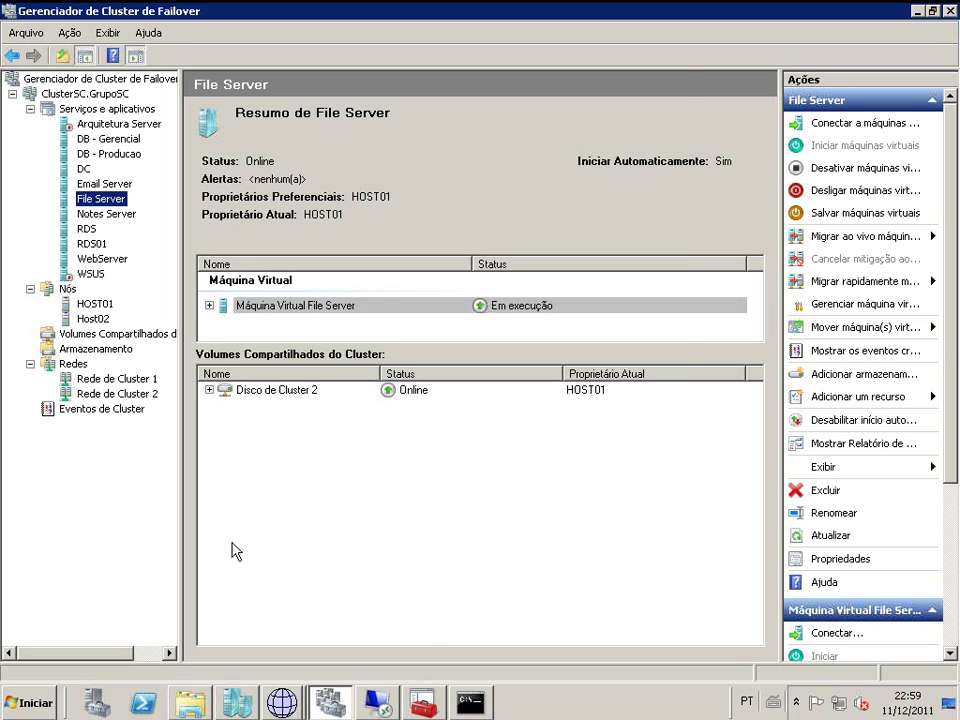
Check the running ping and start a live migration of the clustered File Server virtual machine to node Host02
key("alt+Tab")
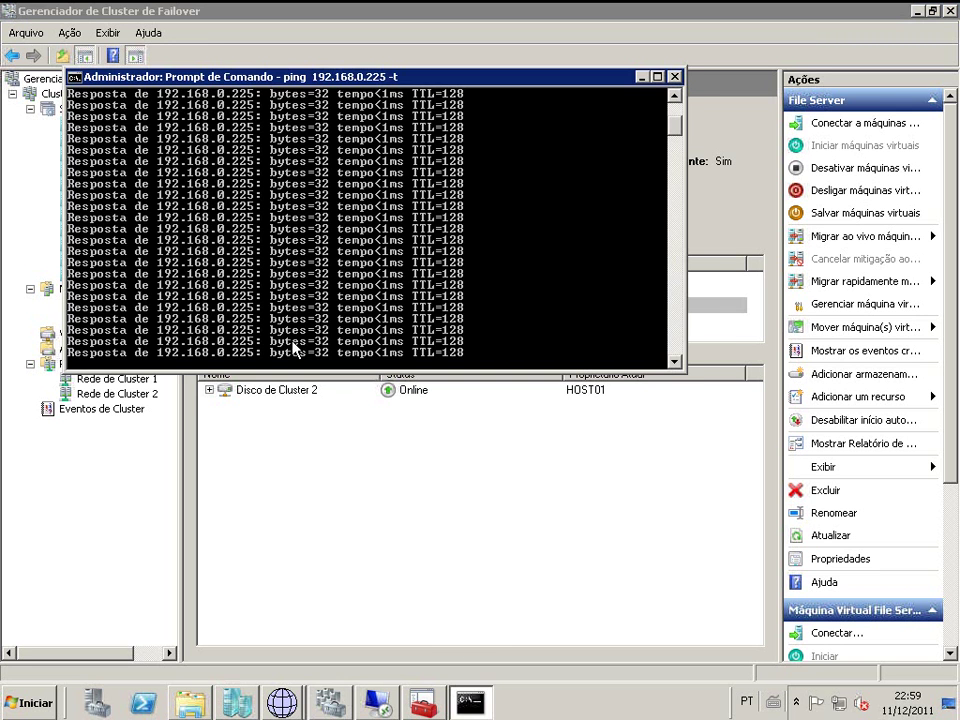
left_click(122, 535)
right_click(106, 202)
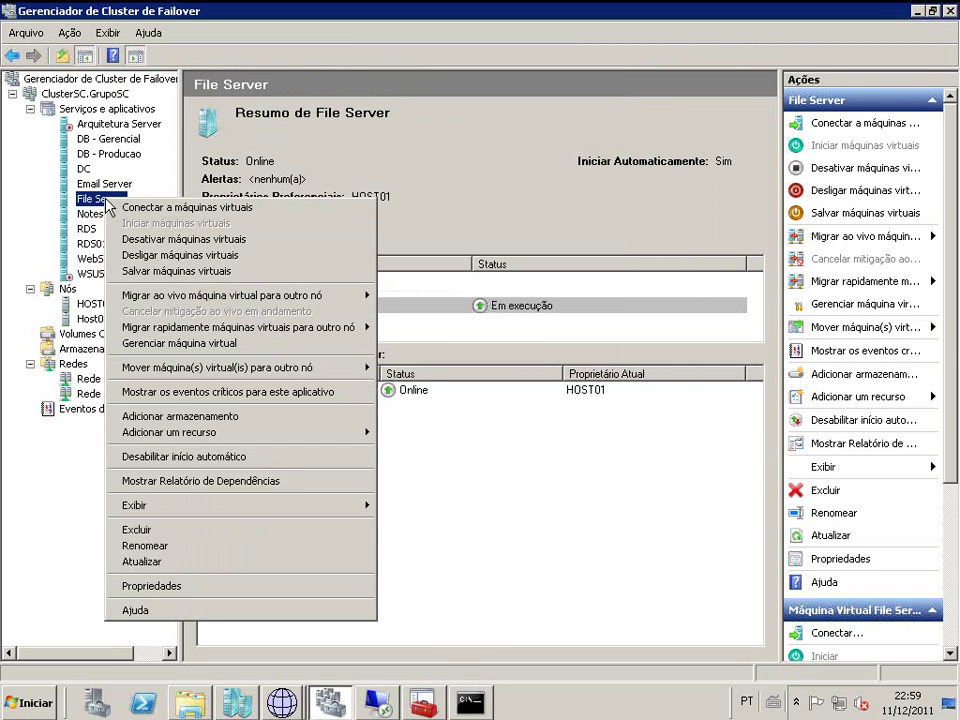
mouse_move(272, 299)
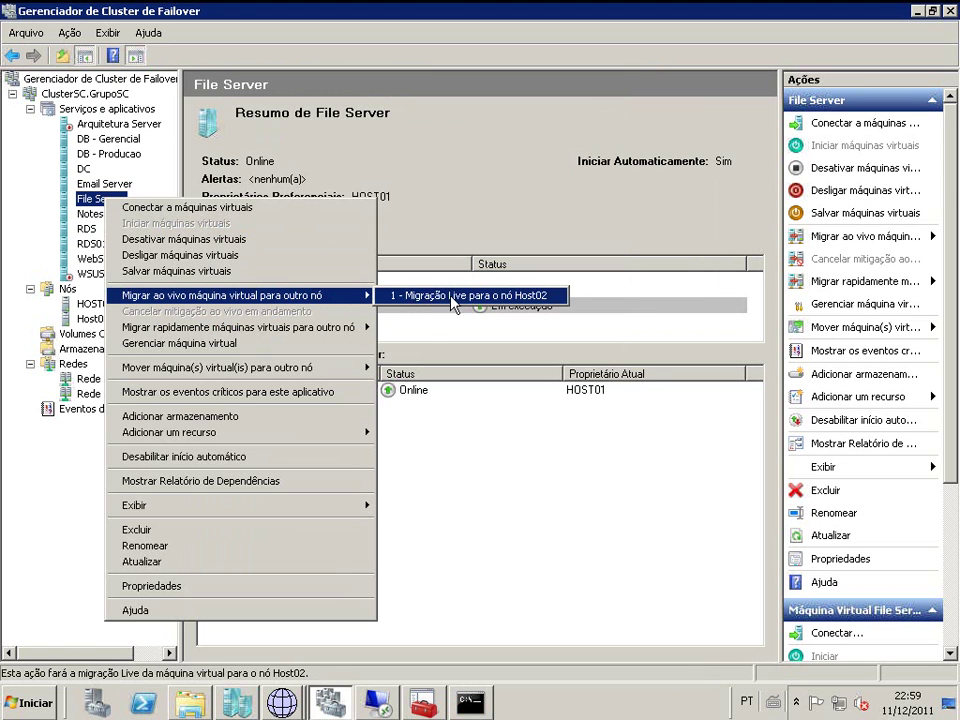
left_click(475, 299)
Bring the ping window forward and move it below the File Server summary to watch both during the migration
right_click(473, 702)
left_click(464, 704)
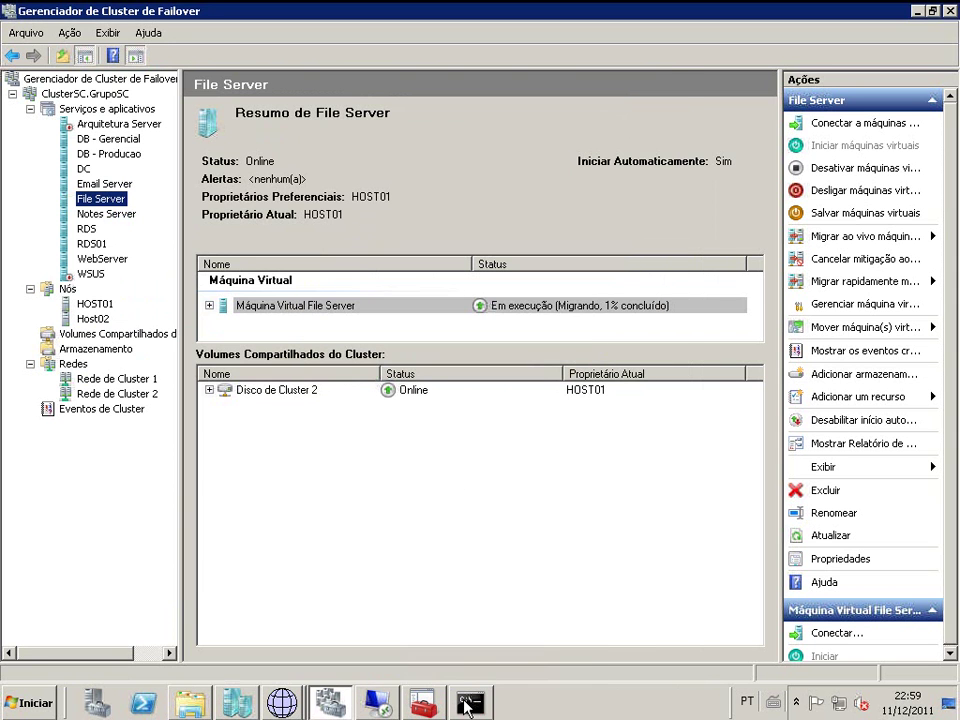
left_click(471, 706)
left_click_drag(378, 78, 501, 423)
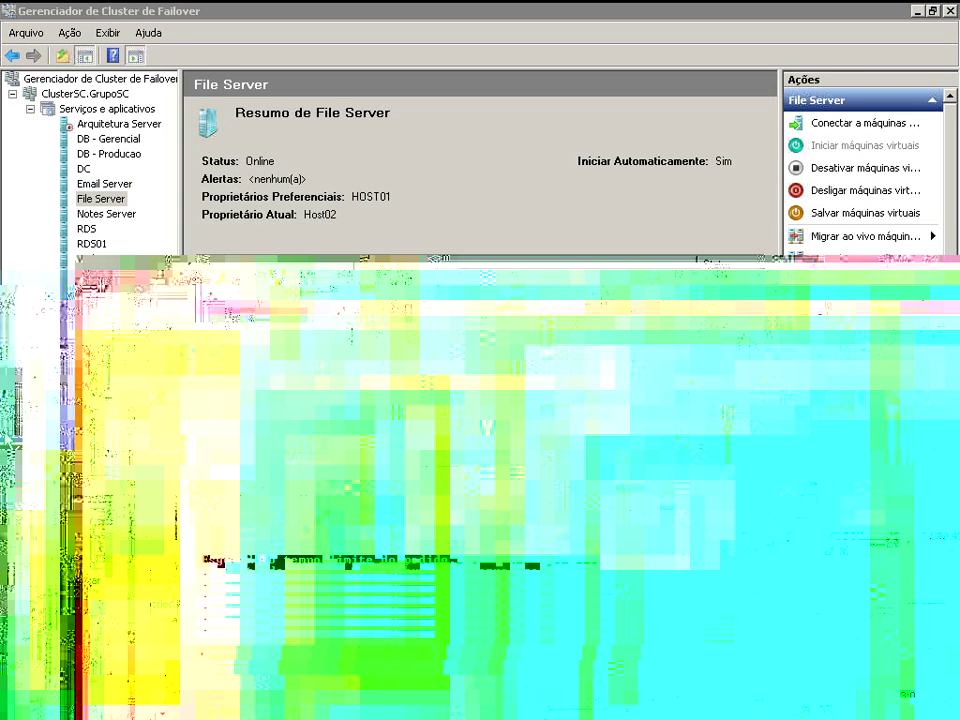
Reselect File Server under Serviços e aplicativos to check its current owner and virtual machine status
left_click(101, 199)
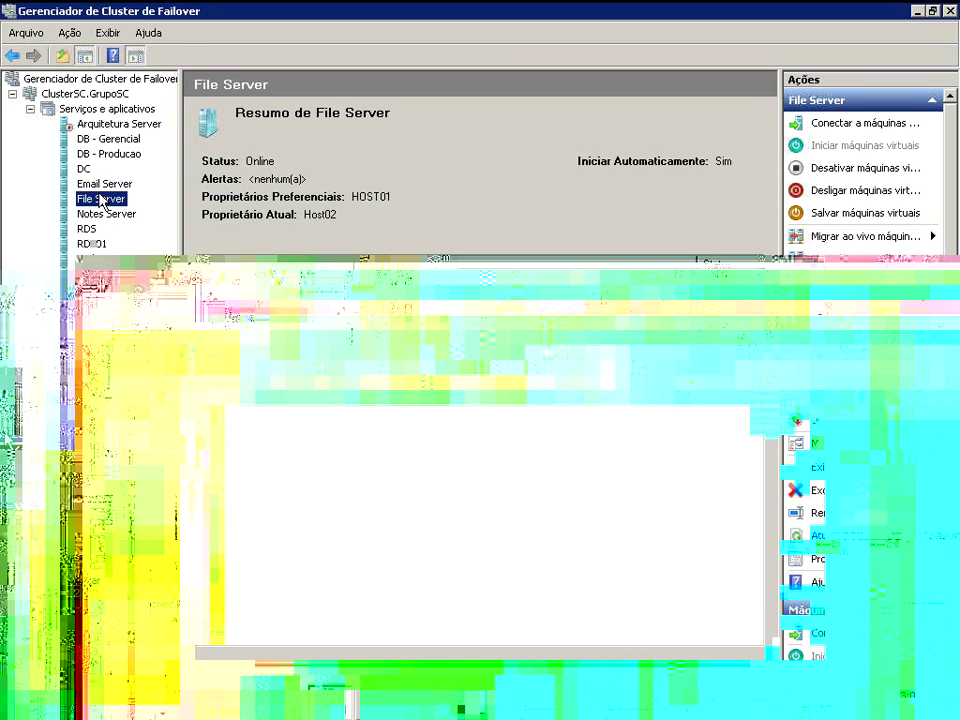
left_click(96, 187)
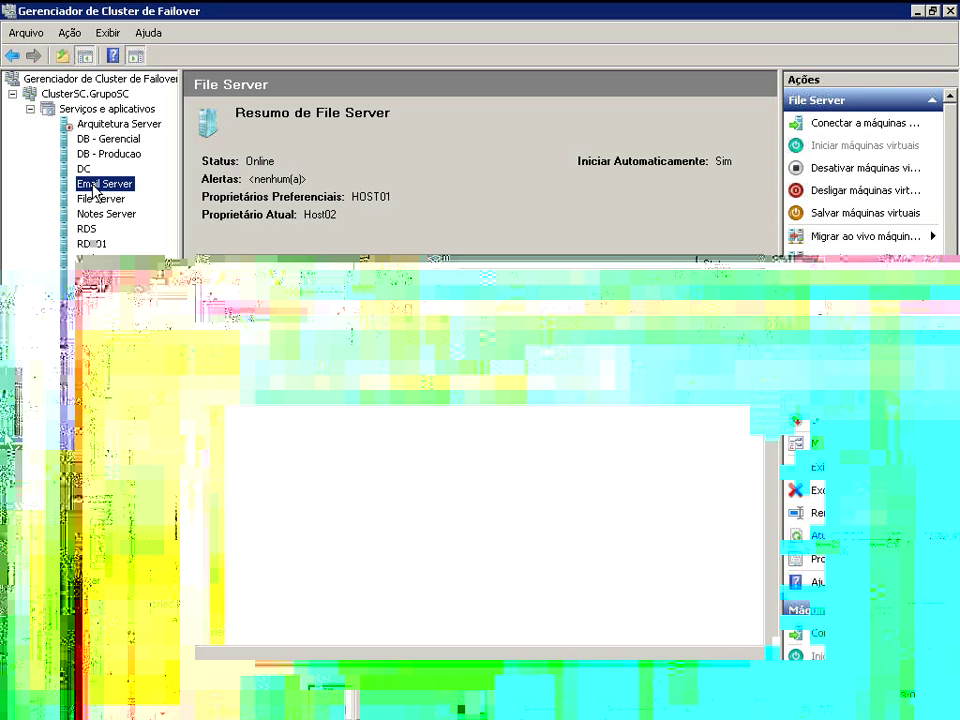
left_click(101, 199)
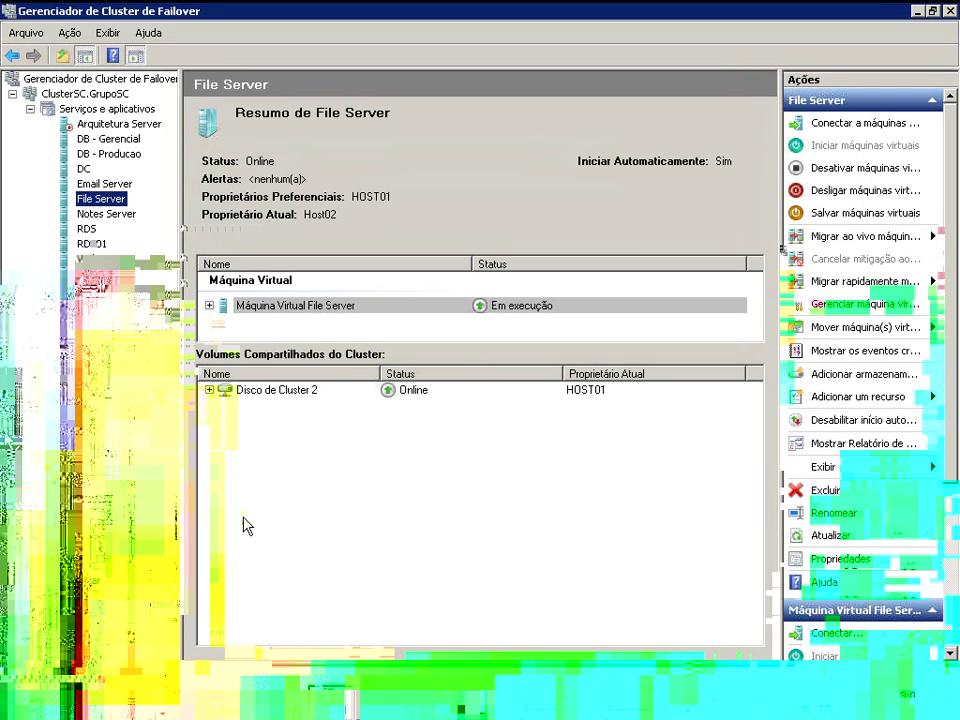
Bring back the ping window, stop the continuous ping and examine the replies logged during the migration
right_click(460, 705)
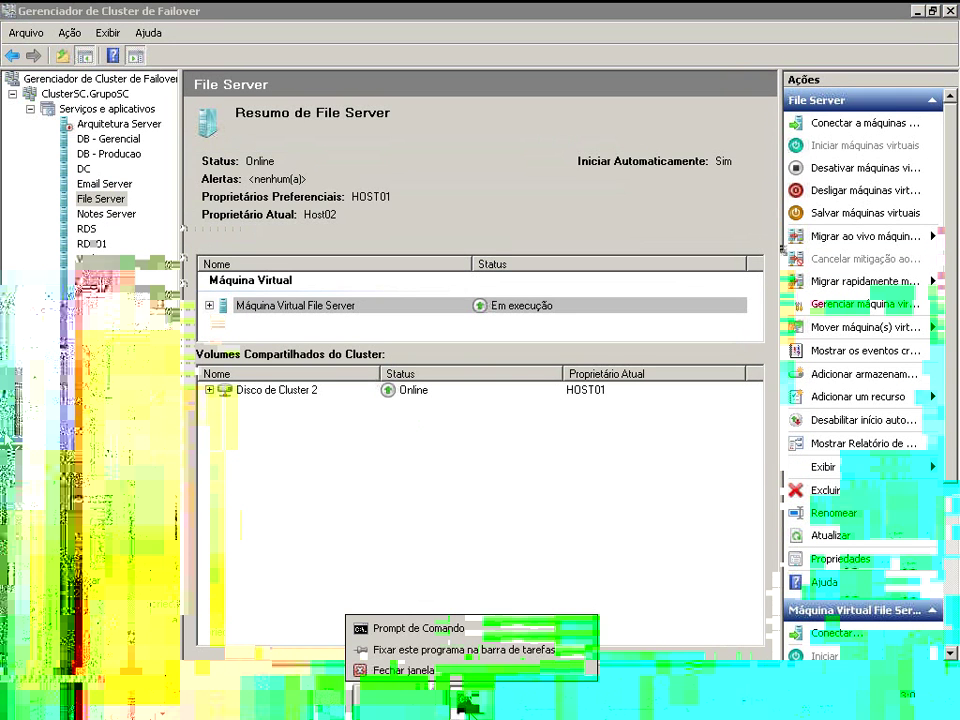
left_click(429, 540)
left_click(463, 700)
left_click_drag(443, 425, 475, 278)
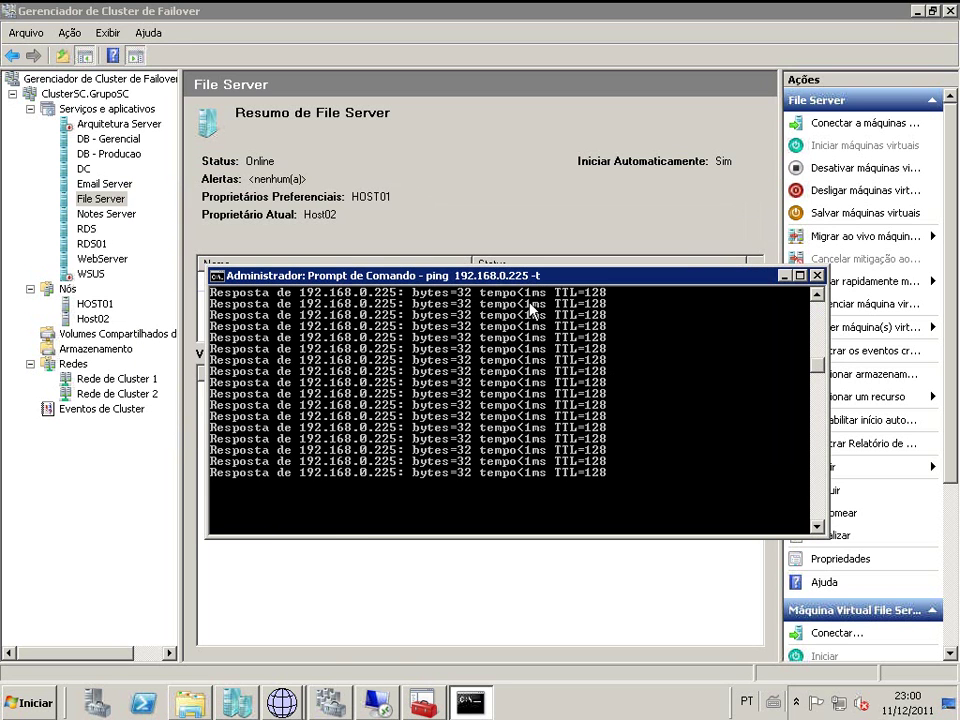
key("ctrl+c")
scroll(822, 370, "up", 3)
scroll(820, 365, "up", 2)
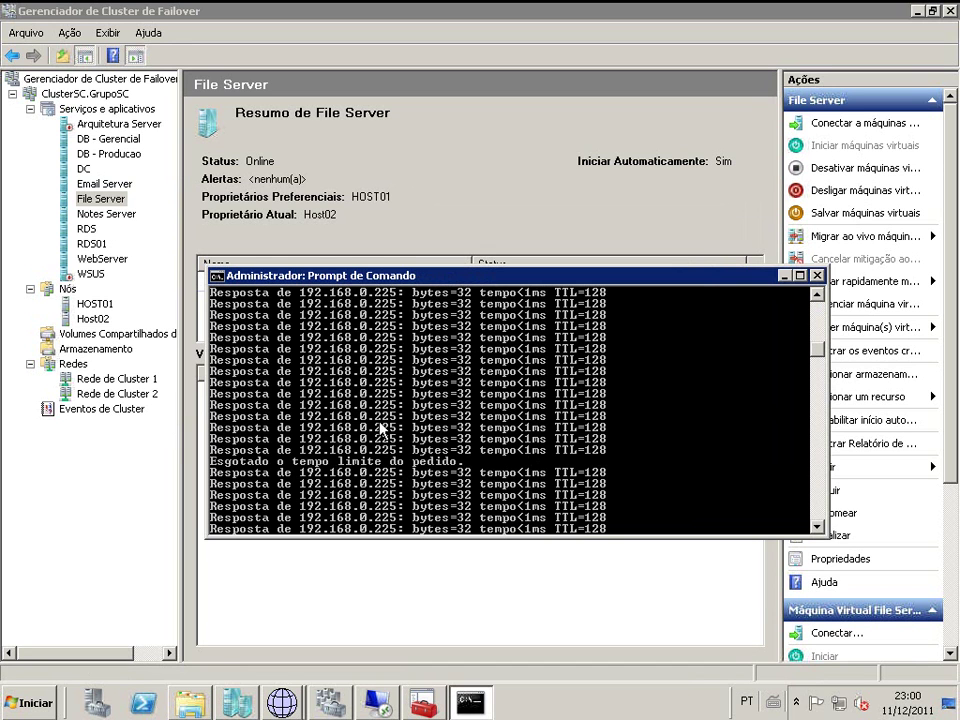
left_click_drag(333, 270, 320, 352)
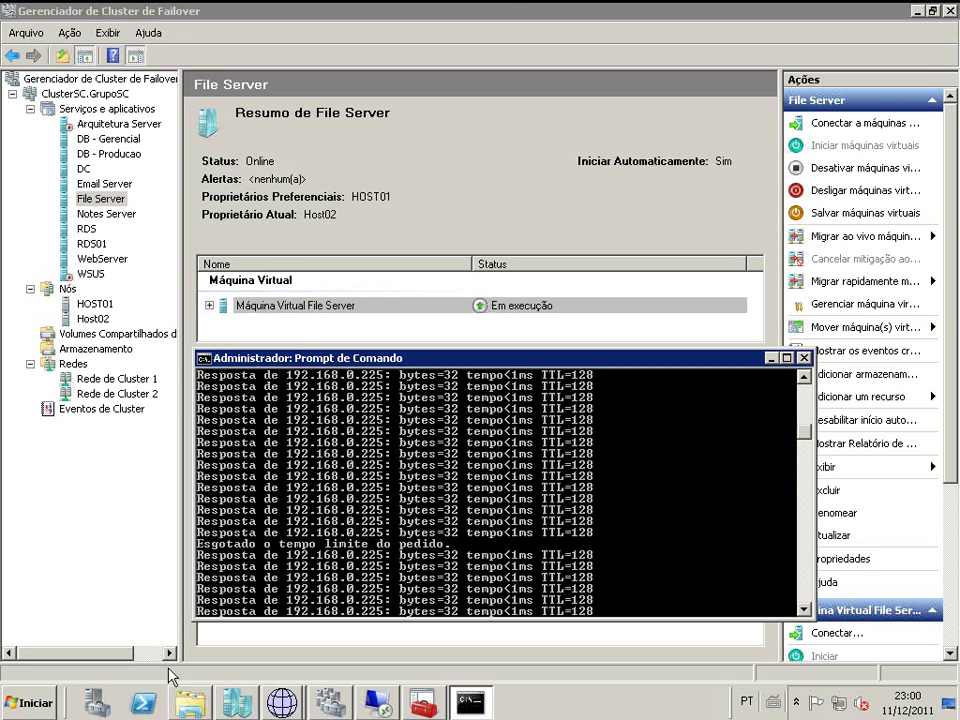
Inspect HOST02 in Hyper-V Manager, connect to its File Server virtual machine in full screen, and close the connection
left_click(236, 712)
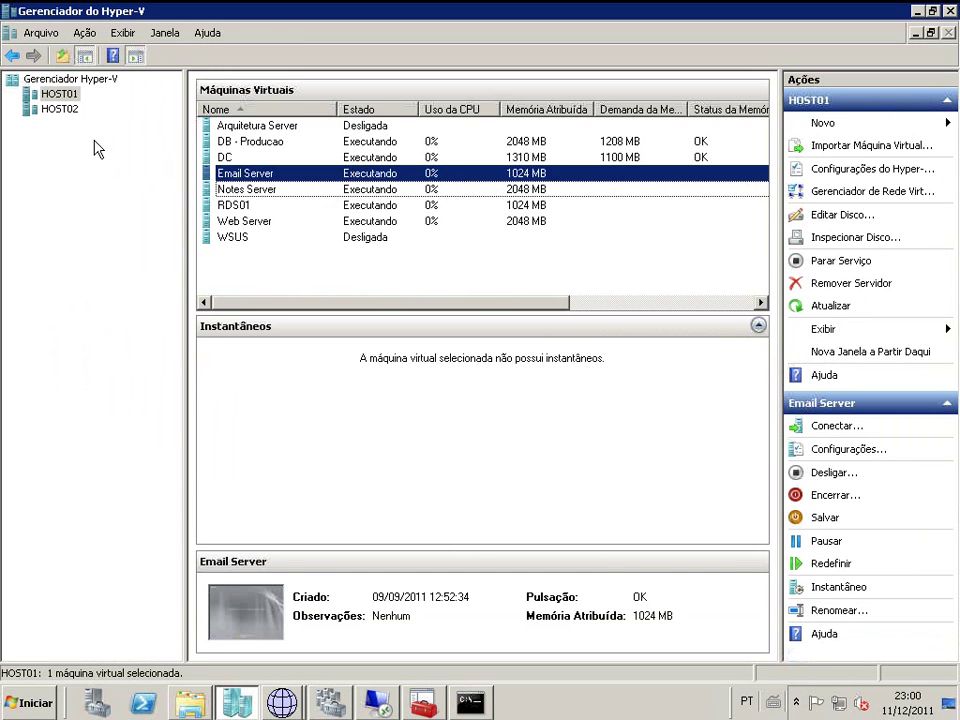
left_click(72, 110)
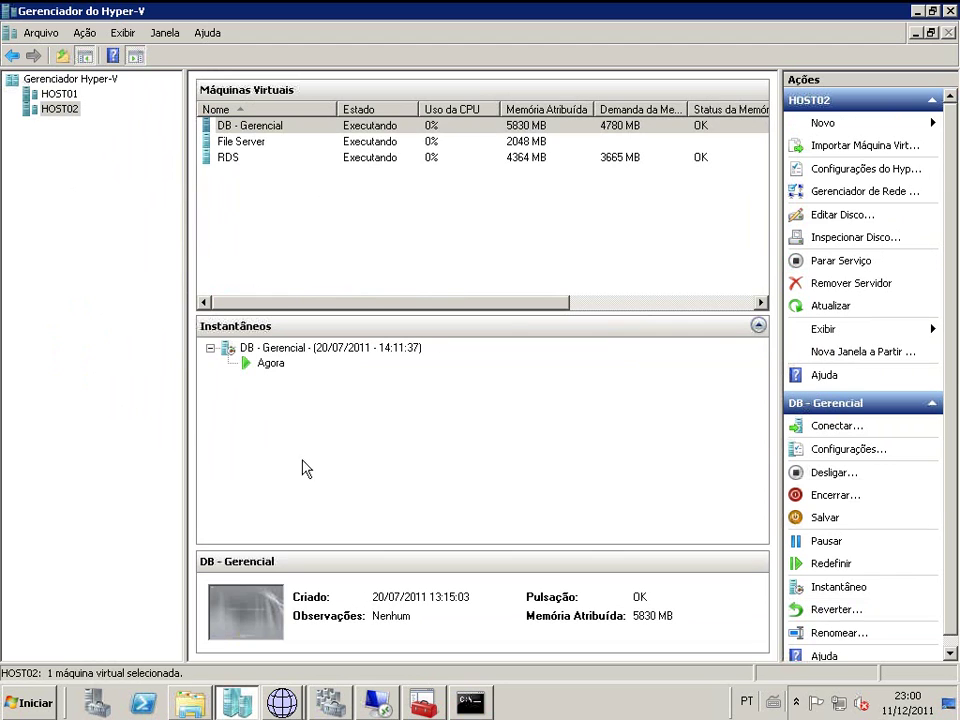
left_click(352, 143)
double_click(348, 148)
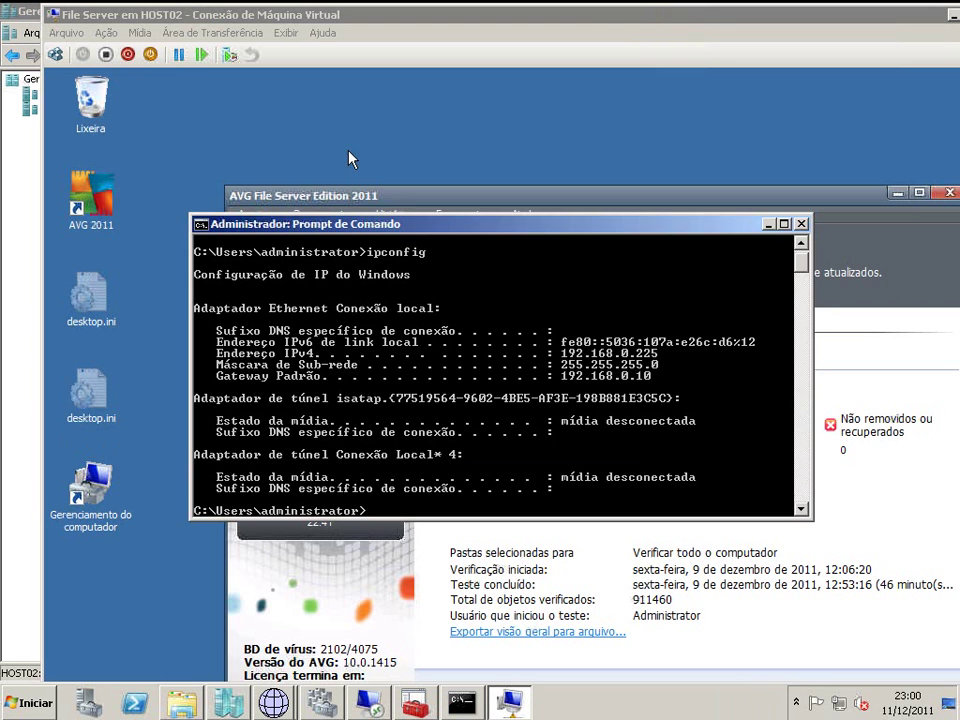
double_click(779, 26)
double_click(629, 33)
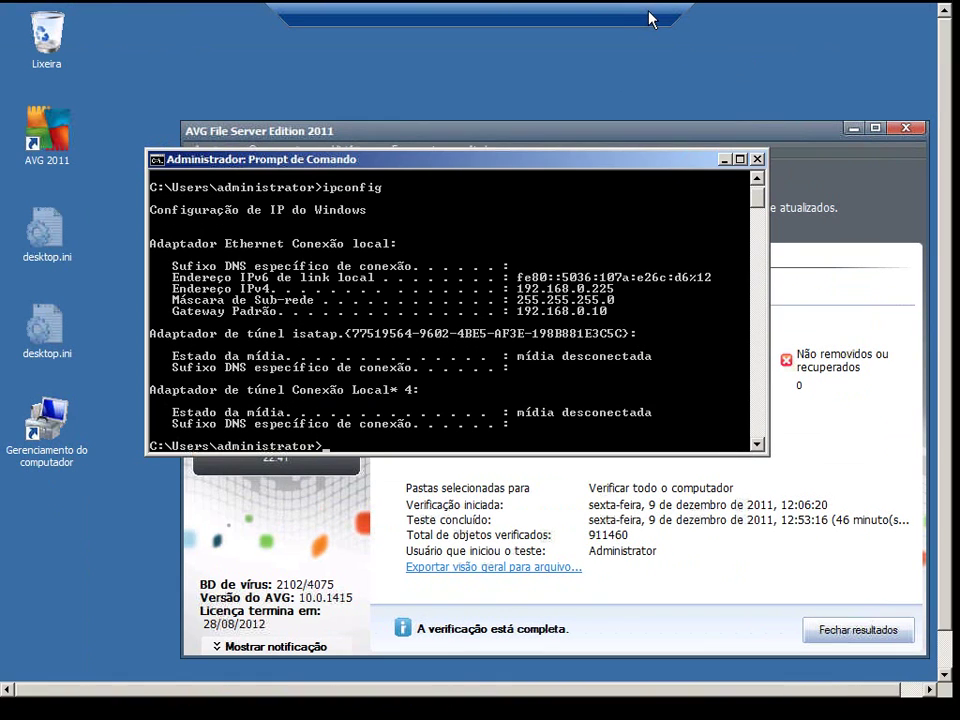
left_click(636, 14)
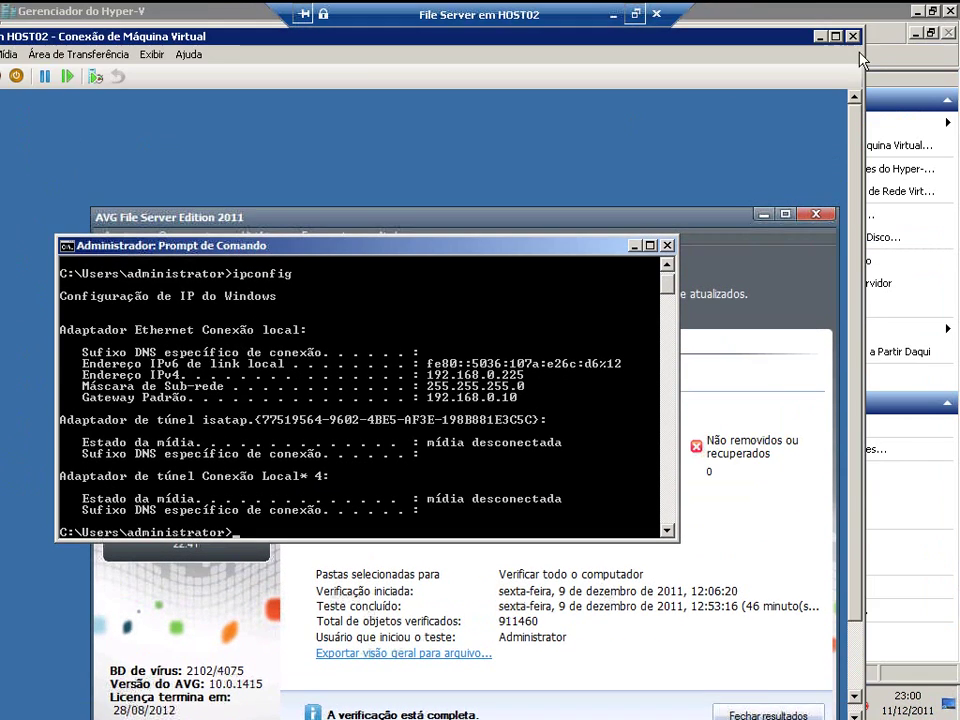
left_click(852, 36)
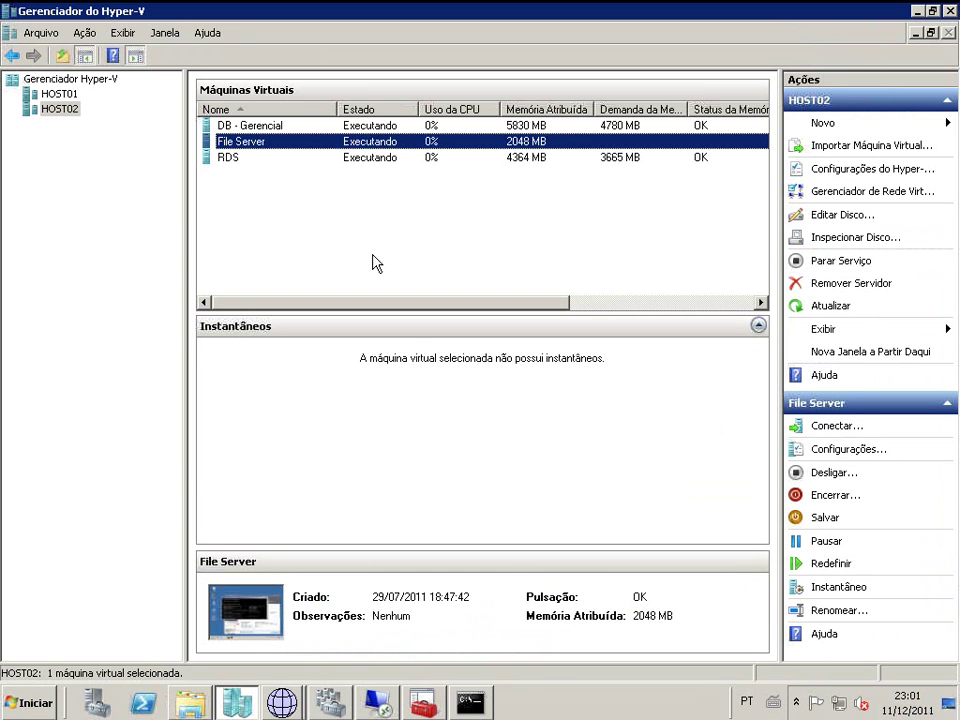
Review the Quorum and Dados disks in Disk Management and return to Failover Cluster Manager
left_click(420, 703)
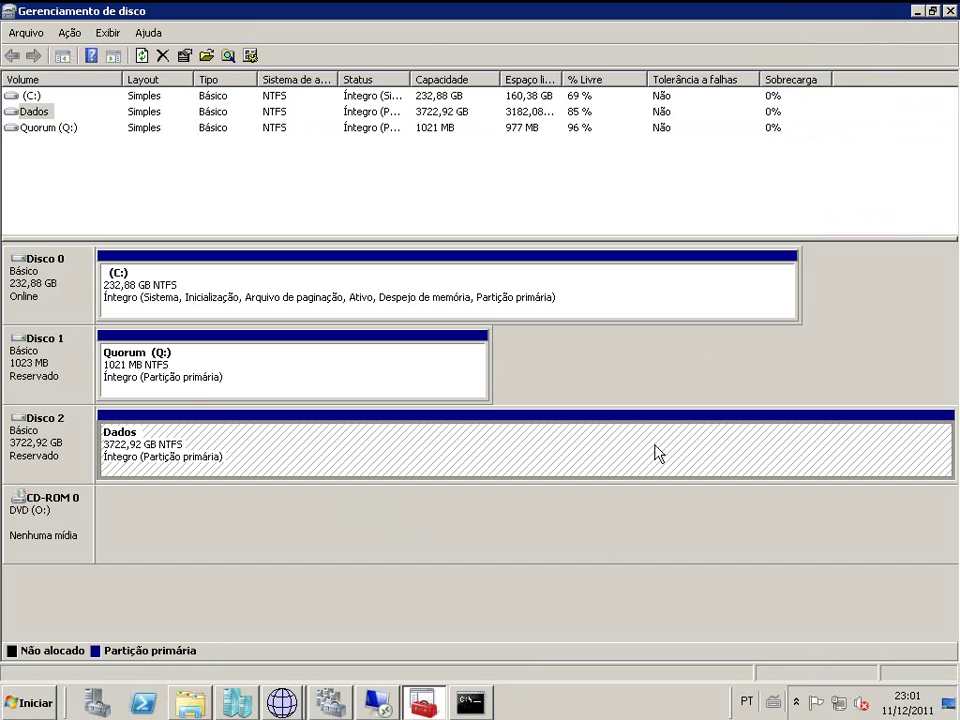
left_click(330, 703)
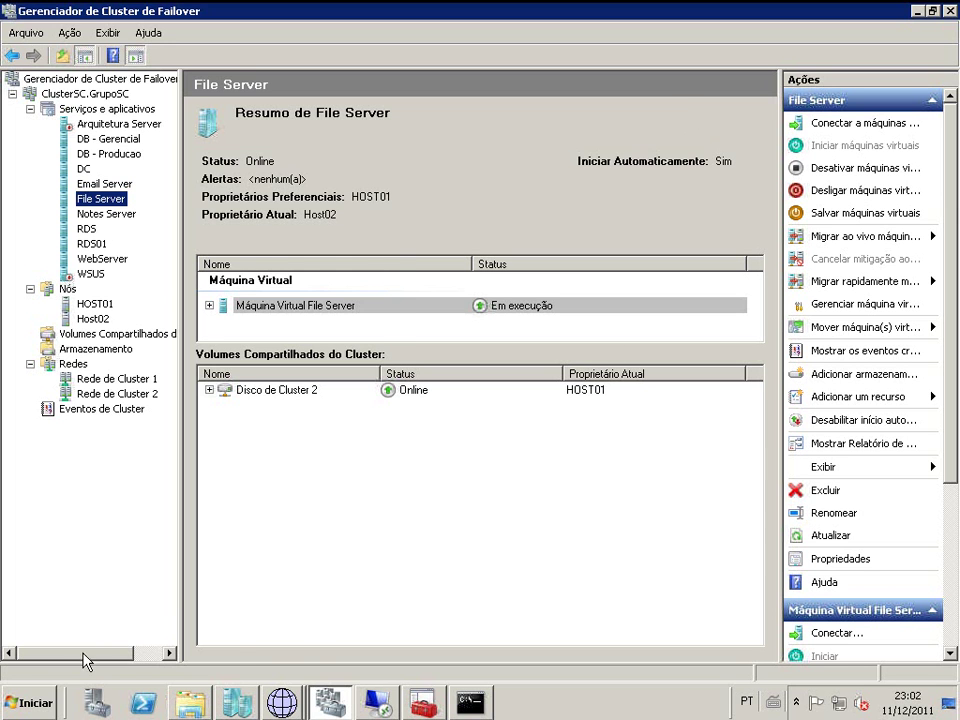
left_click(40, 700)
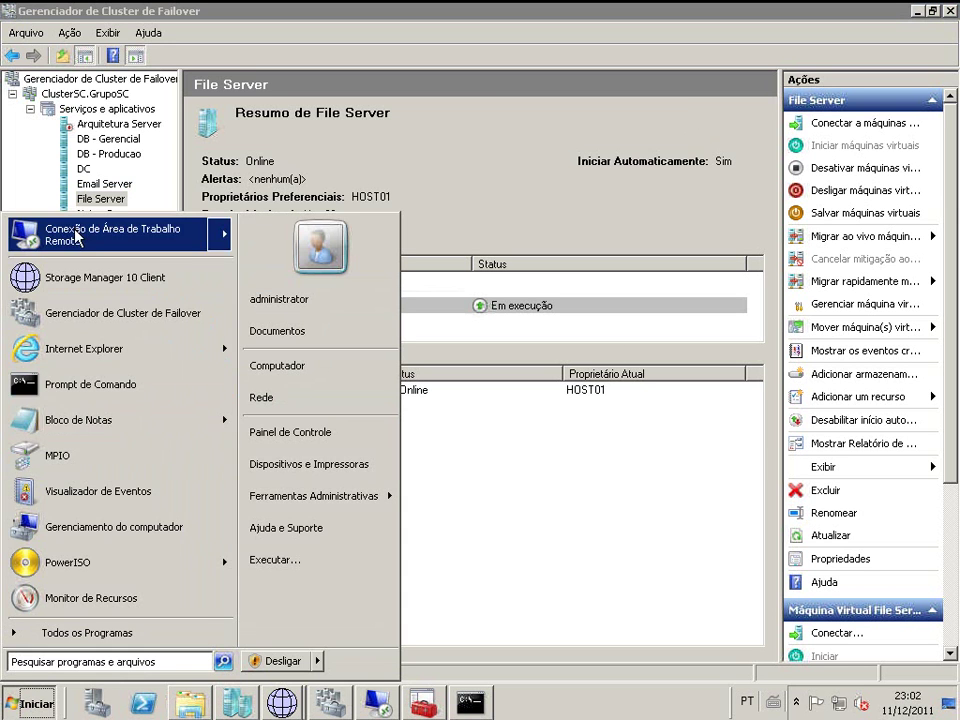
left_click(77, 352)
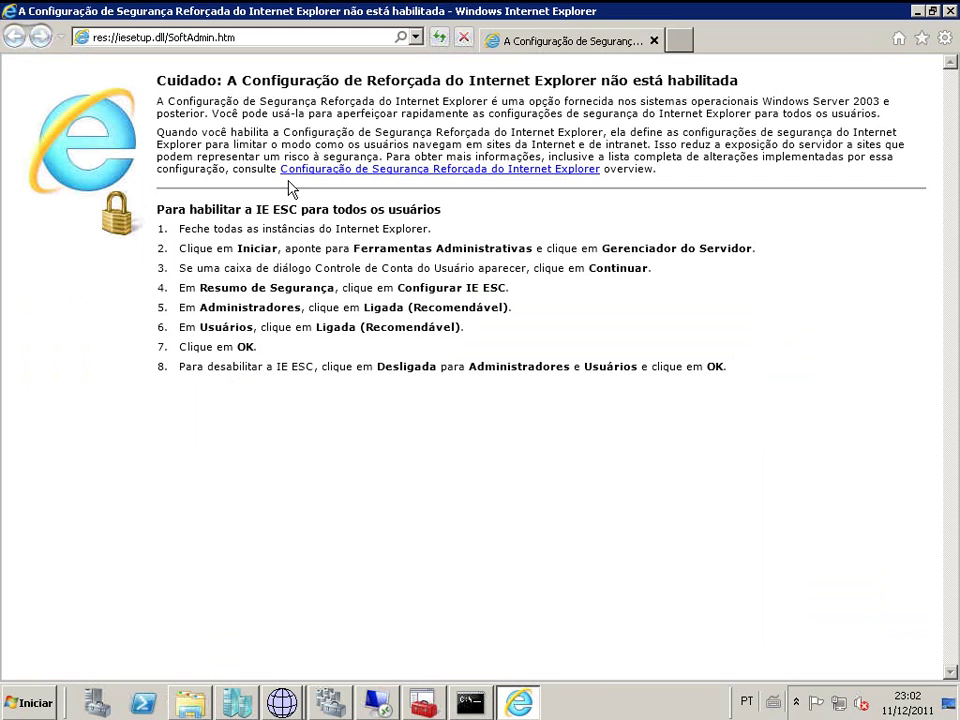
left_click(293, 37)
type("w")
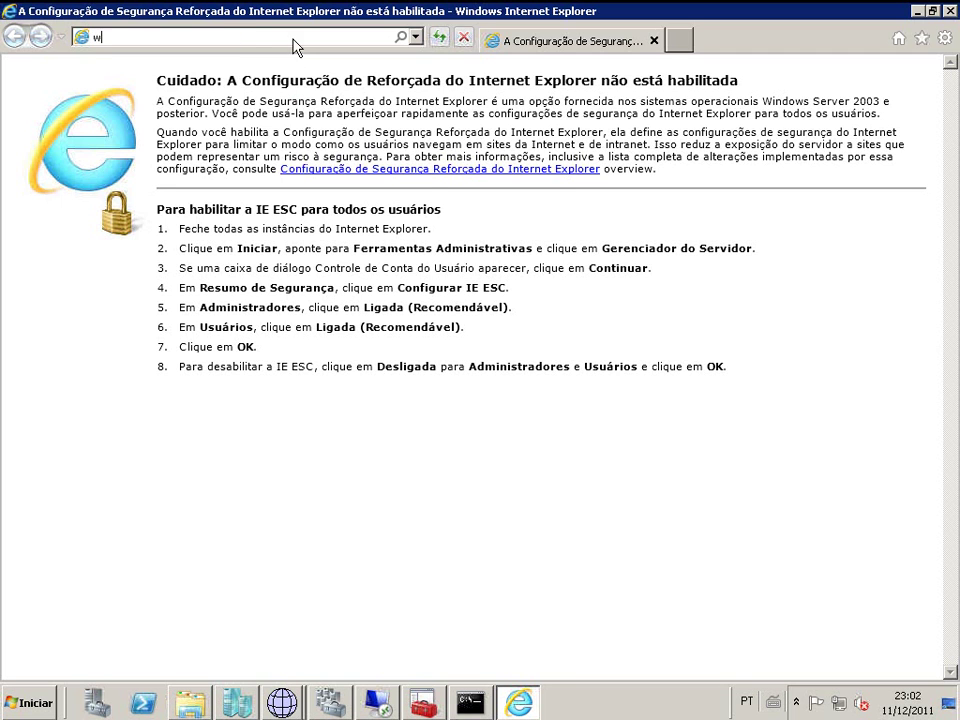
type("ww.google.com.br/")
key("Return")
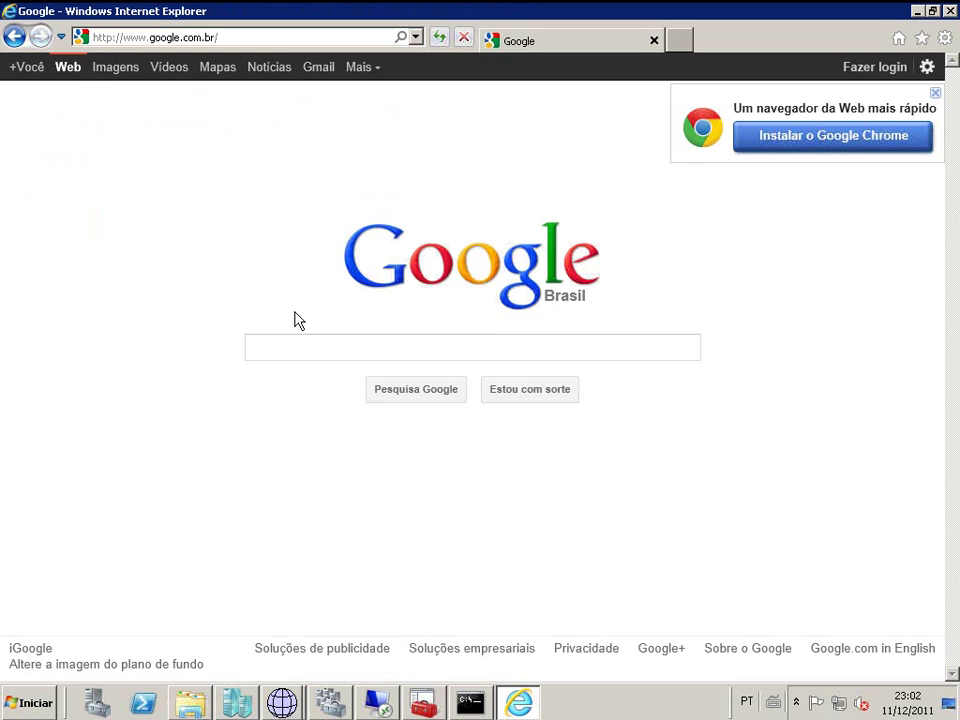
Search Google for "iomega ix4-400d"
left_click(281, 375)
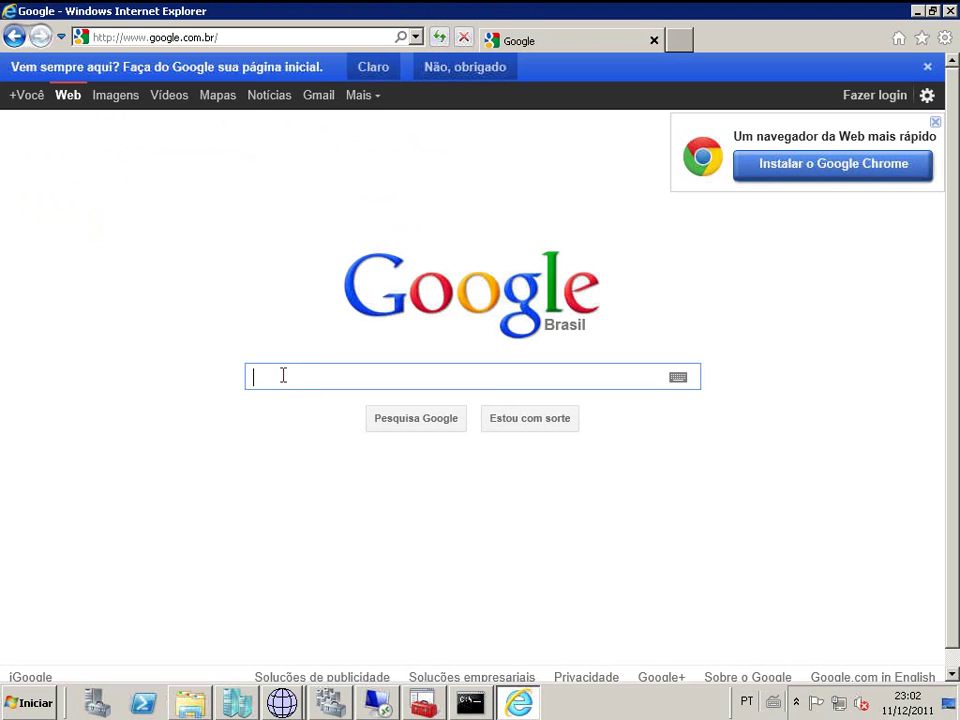
type("iomega ")
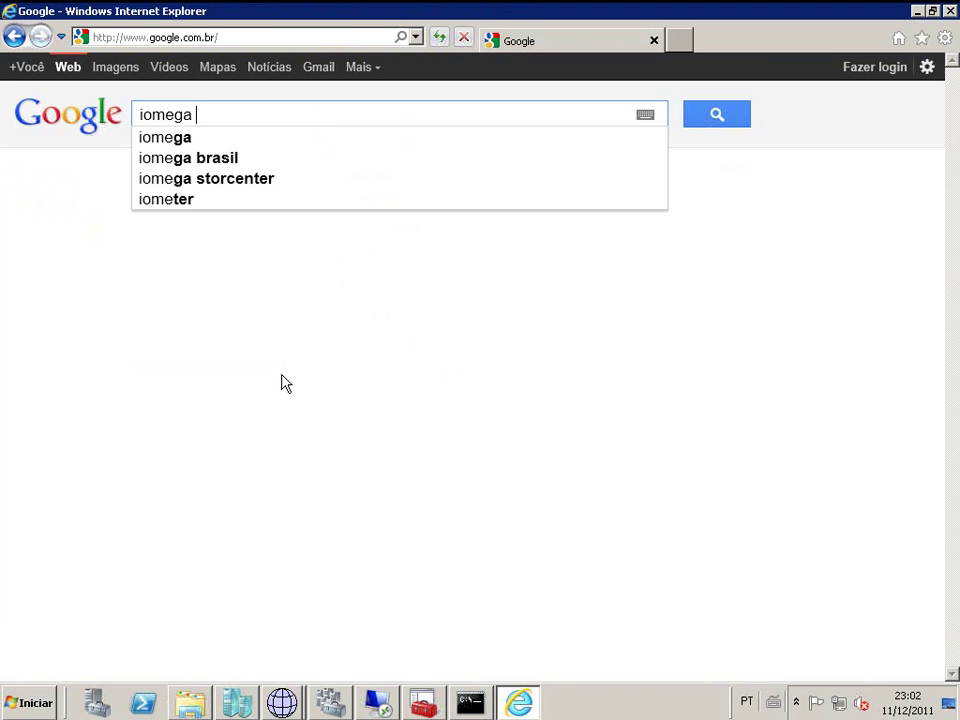
type("ix4")
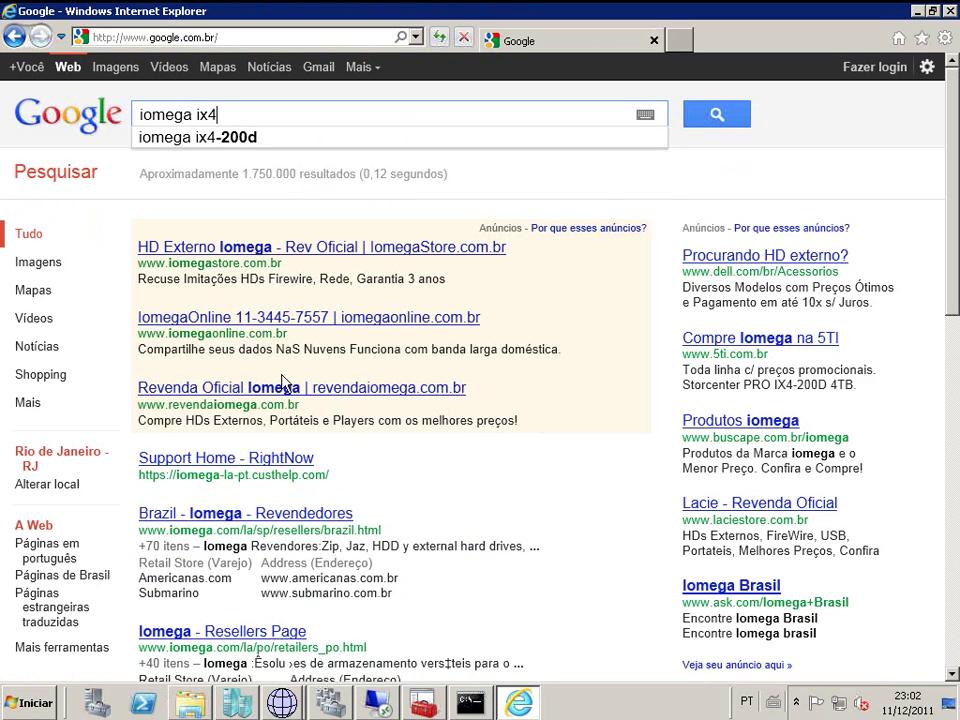
type("-400d")
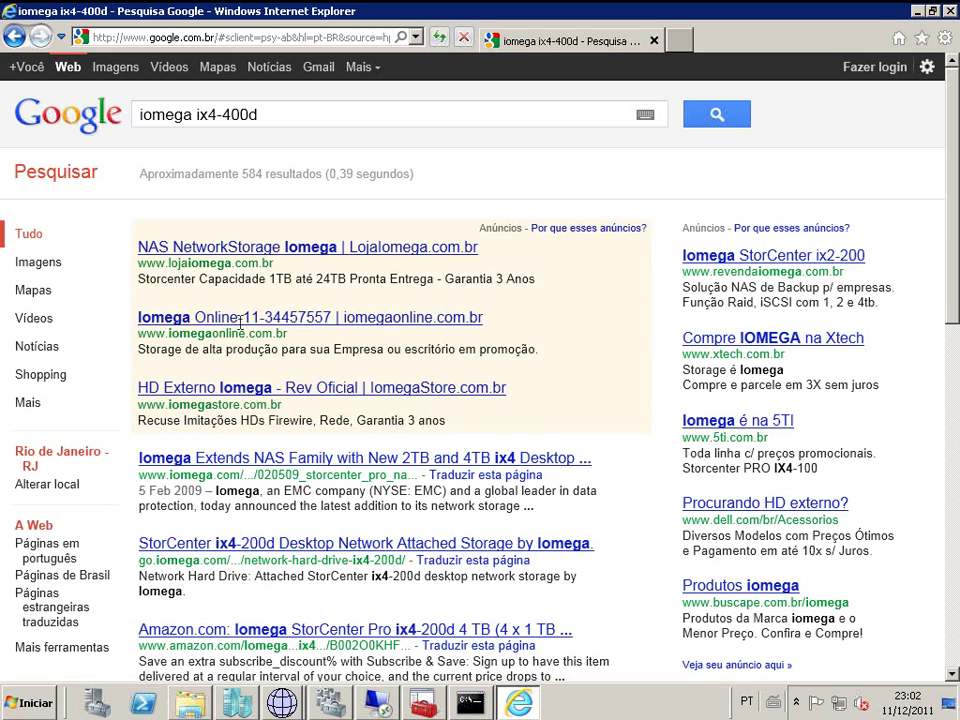
Examine the front and rear photos of the Iomega storage unit in the image results and close the browser
left_click(115, 66)
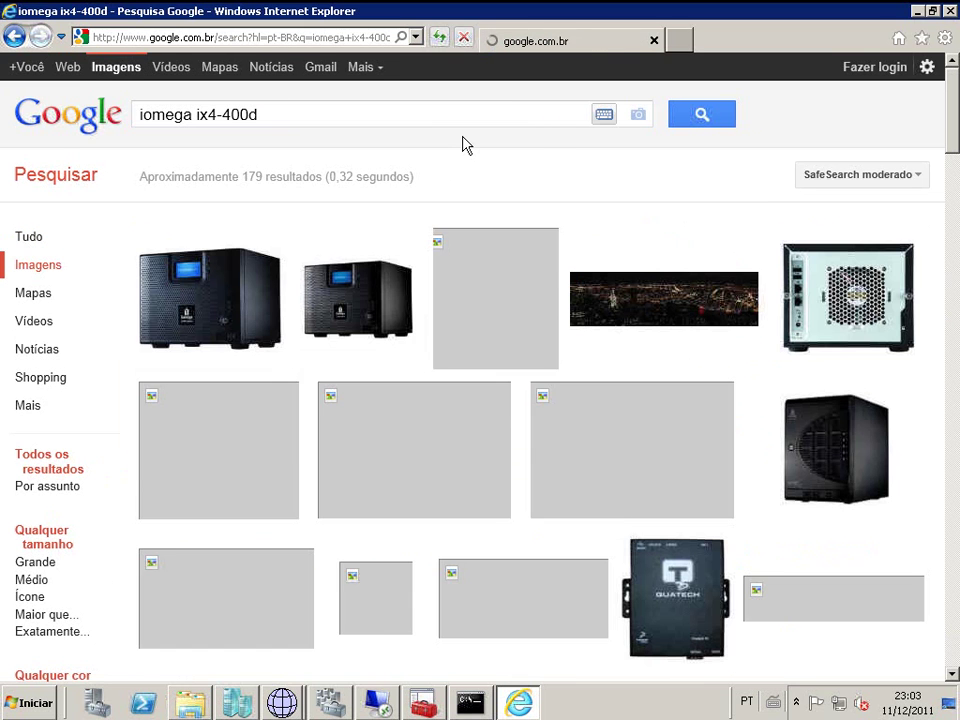
mouse_move(230, 289)
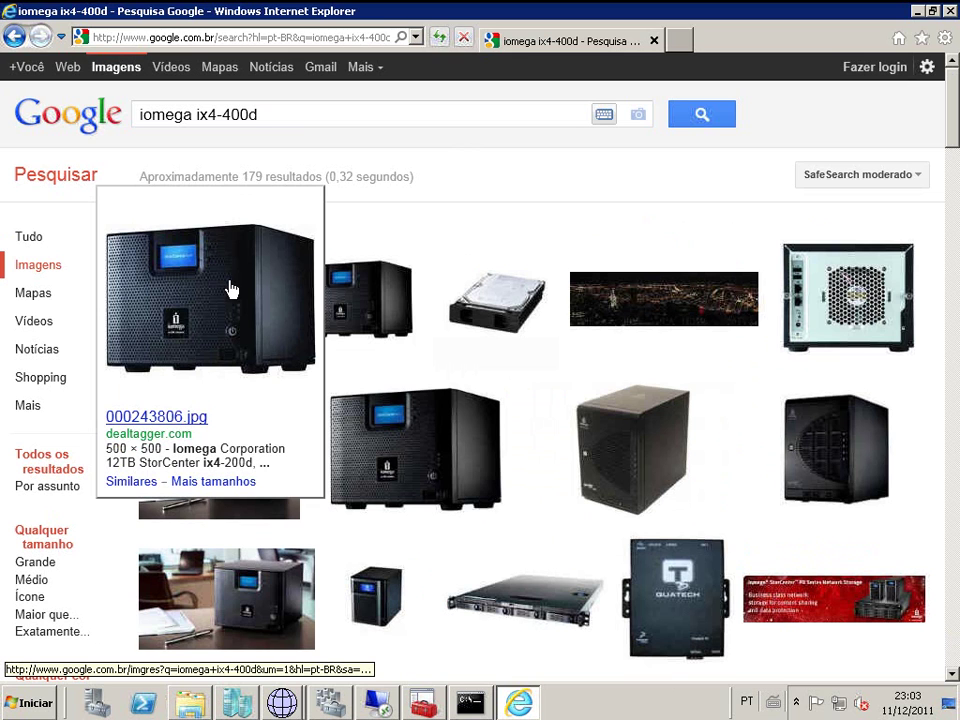
mouse_move(435, 425)
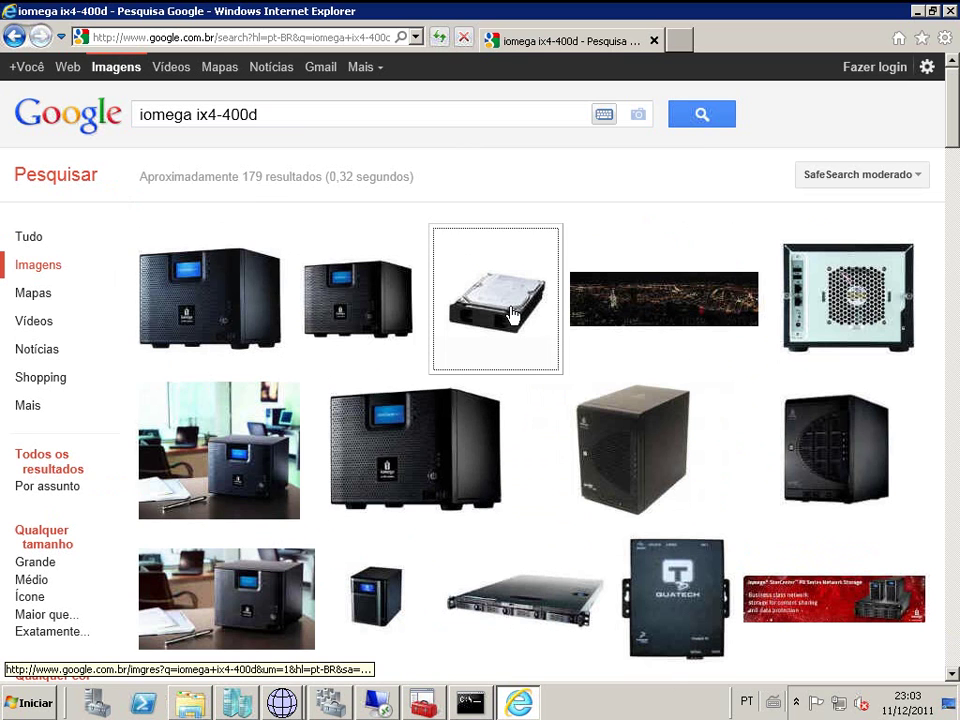
mouse_move(360, 309)
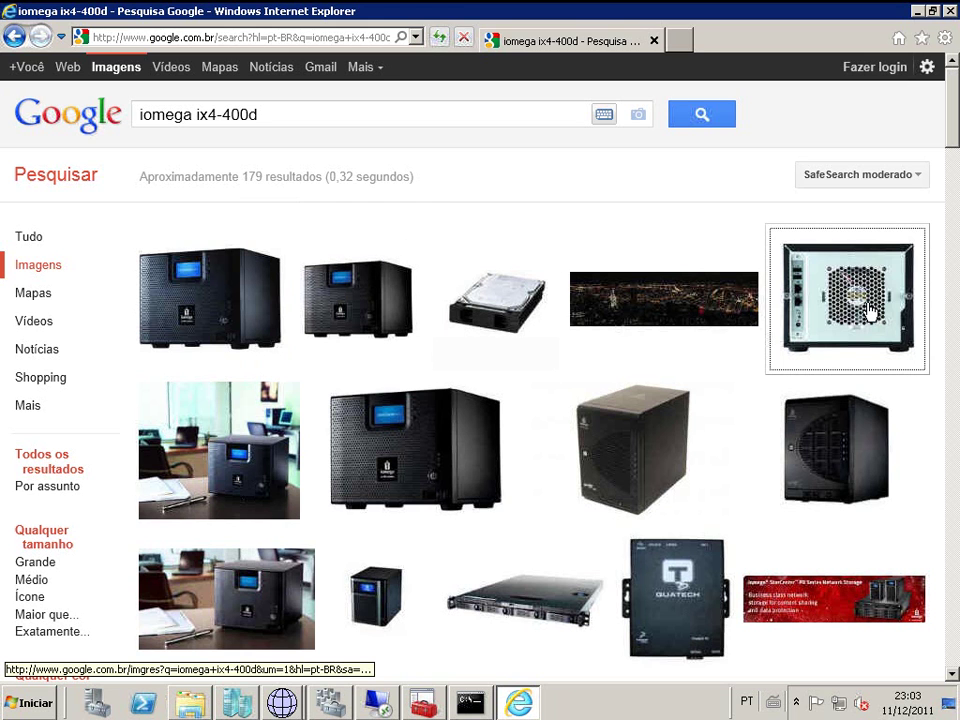
mouse_move(870, 312)
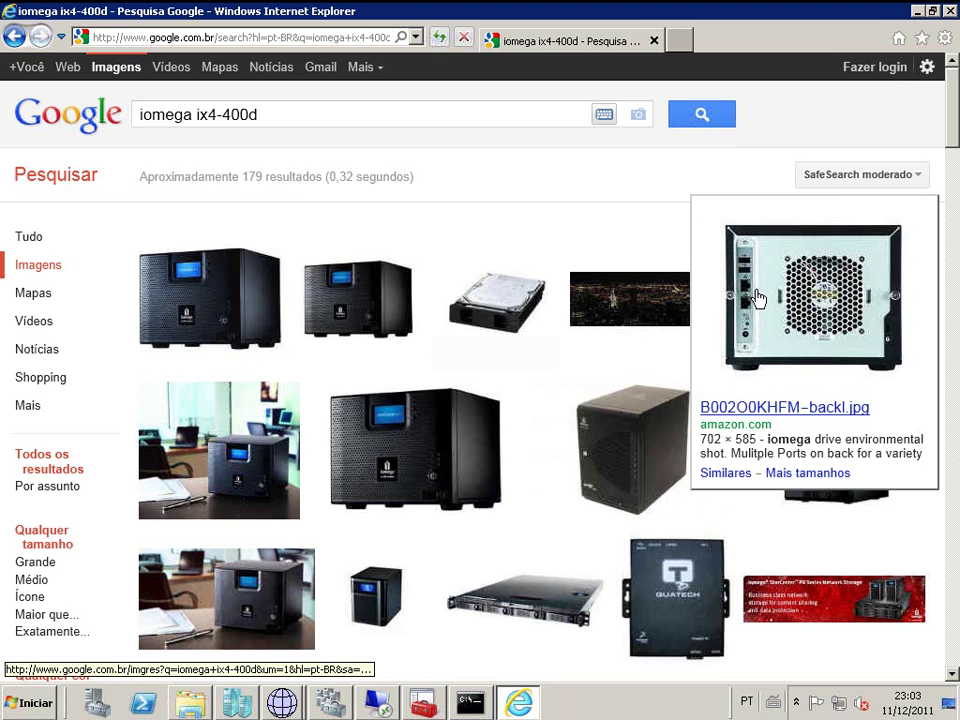
left_click(949, 11)
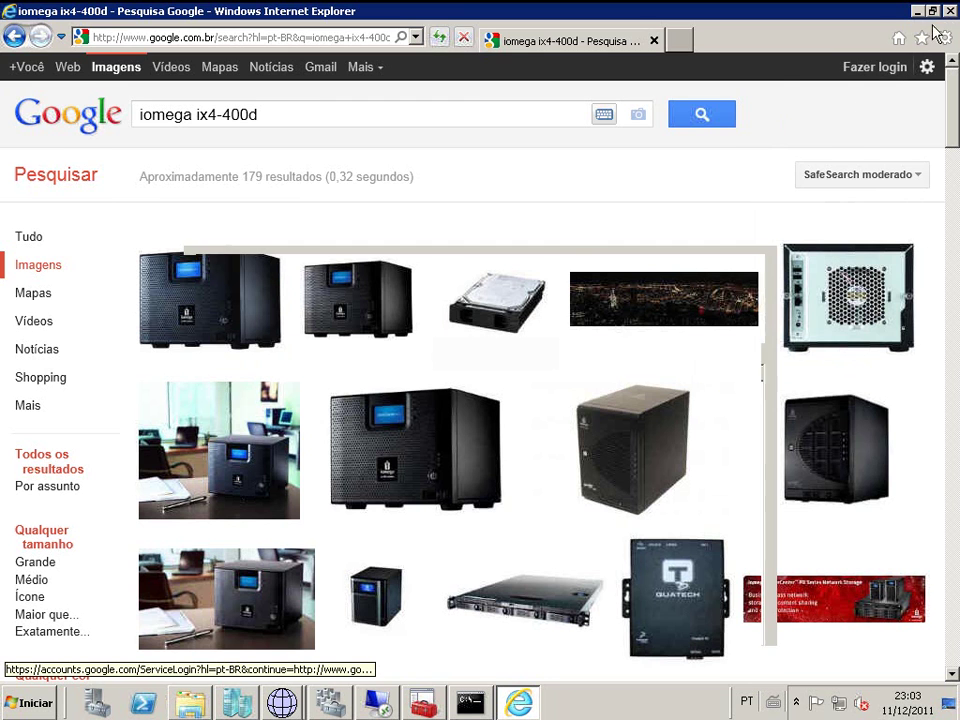